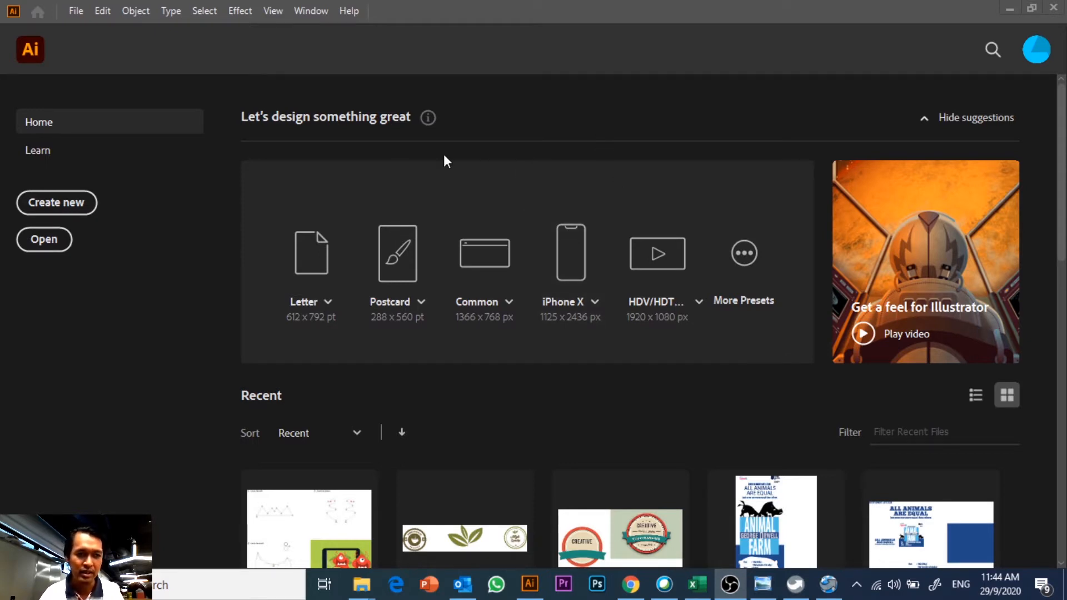
# Create a new portrait document from the A4 print preset.
pyautogui.click(65, 202)
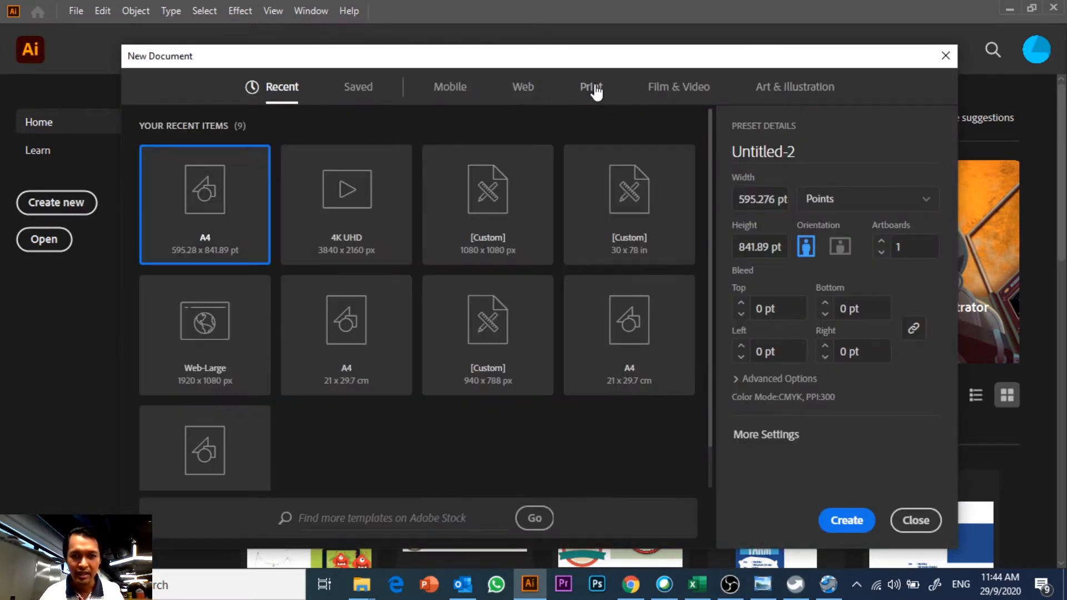
pyautogui.click(593, 88)
pyautogui.click(399, 208)
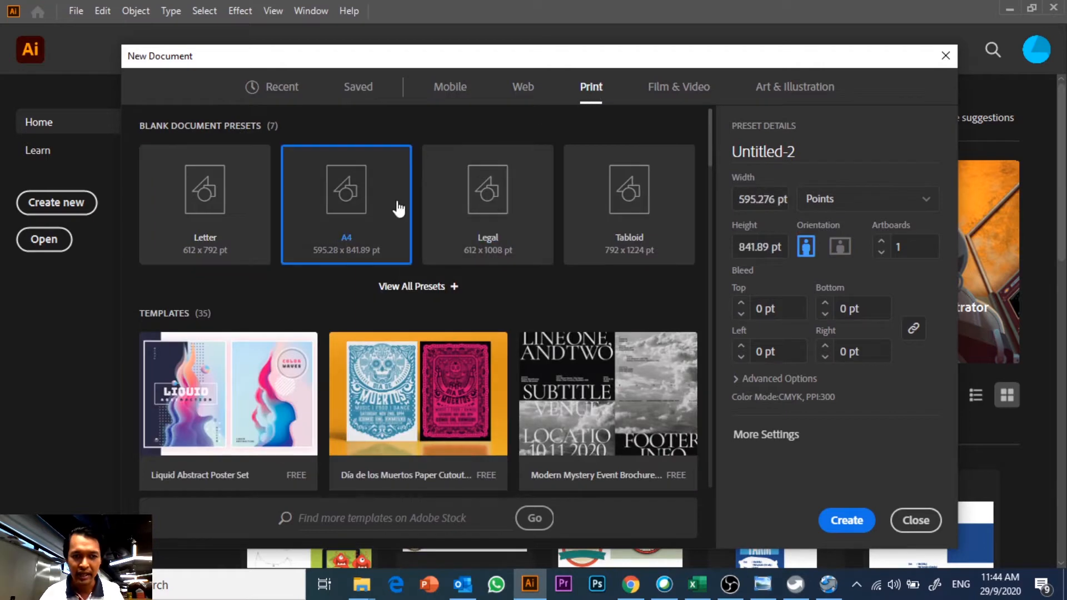
pyautogui.click(859, 520)
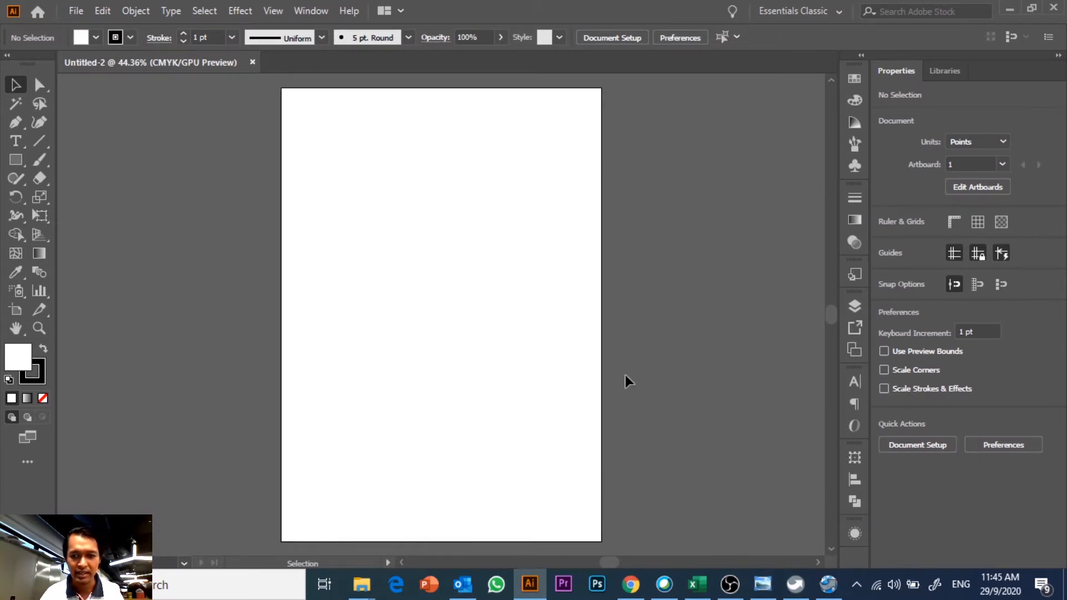
# Start opening a file and browse the 2019 folder on the Desktop.
pyautogui.click(79, 17)
pyautogui.click(93, 64)
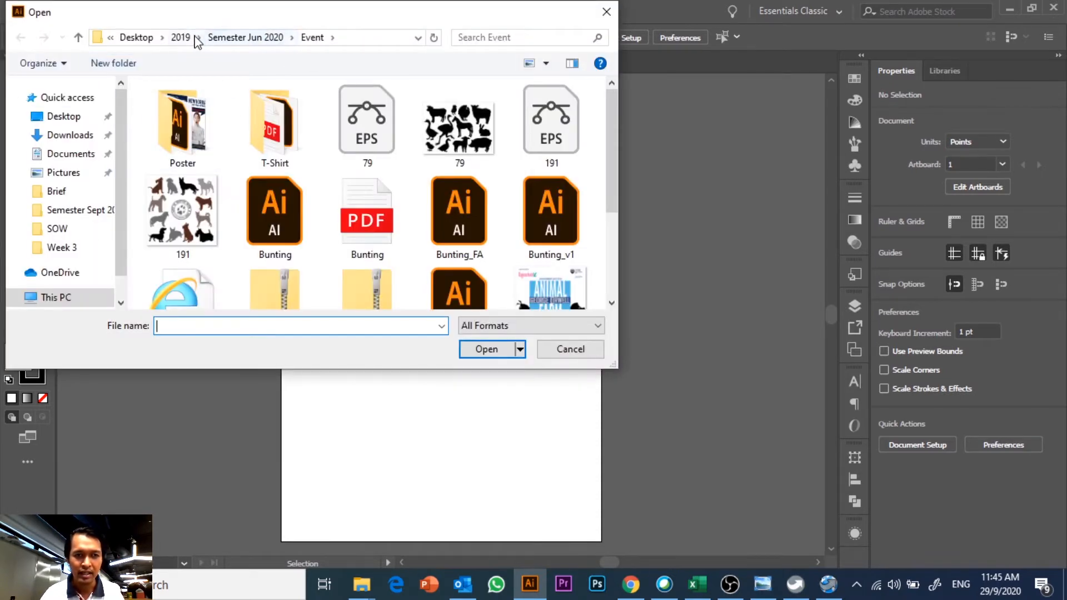
pyautogui.click(180, 37)
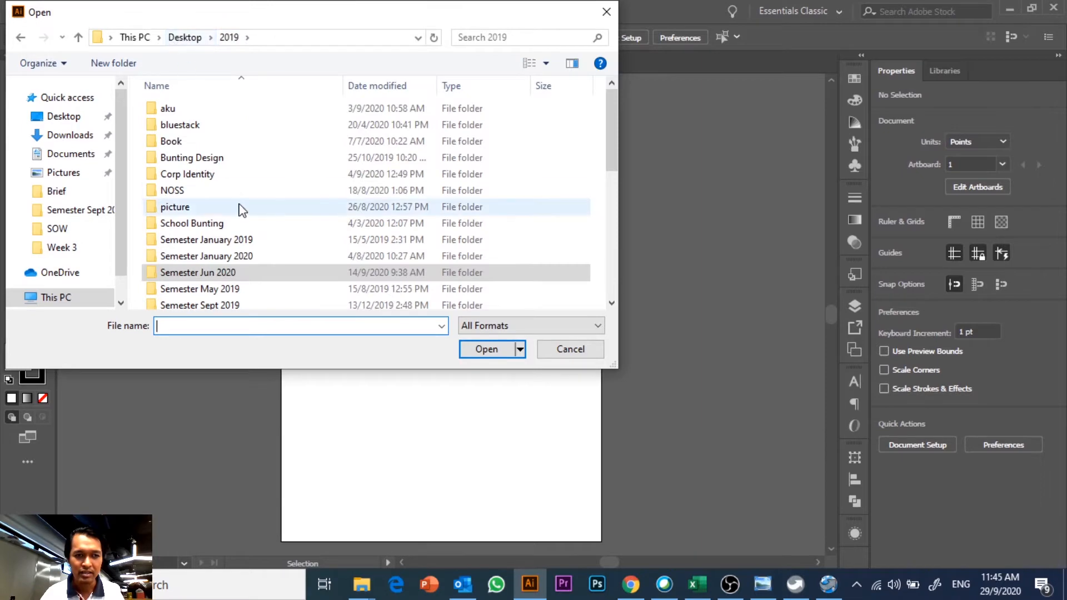
pyautogui.scroll(-3, 240, 210)
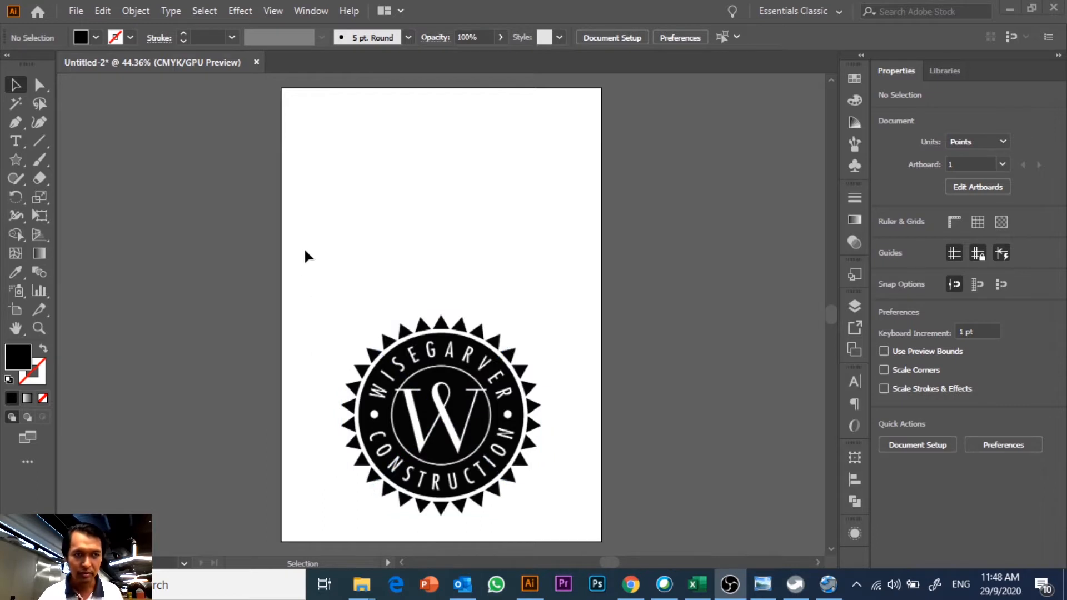
# Set up the Star tool with a black fill and no stroke.
pyautogui.click(20, 166)
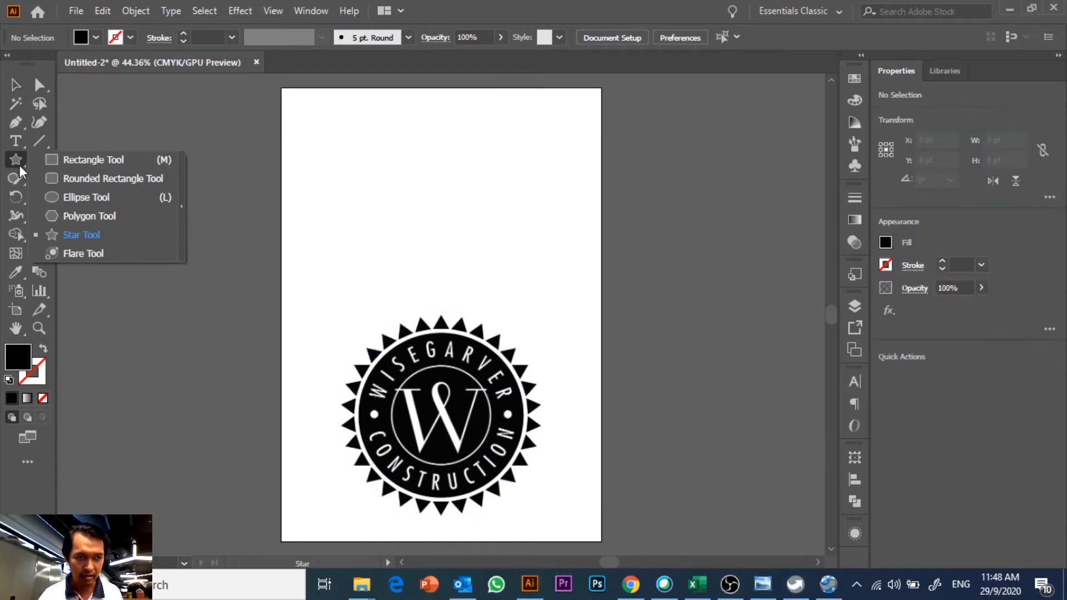
pyautogui.click(63, 234)
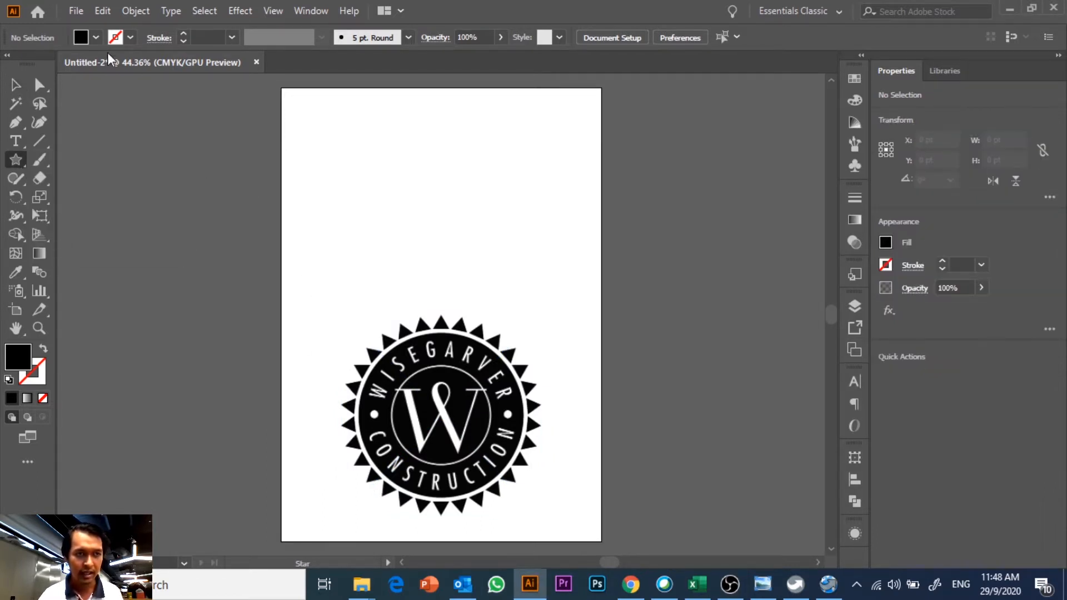
pyautogui.click(96, 38)
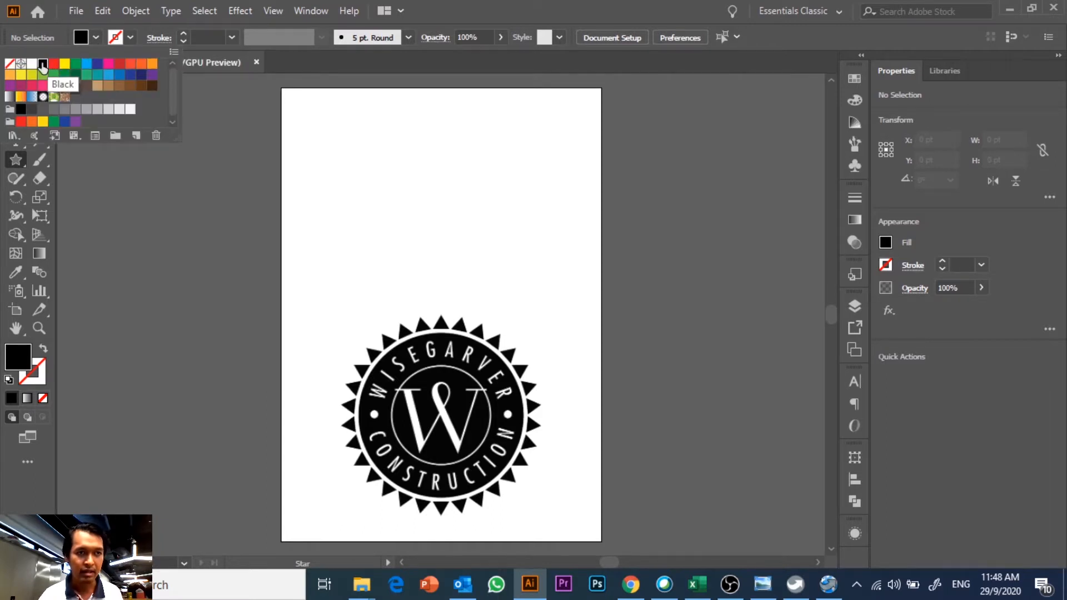
pyautogui.click(130, 37)
pyautogui.click(131, 37)
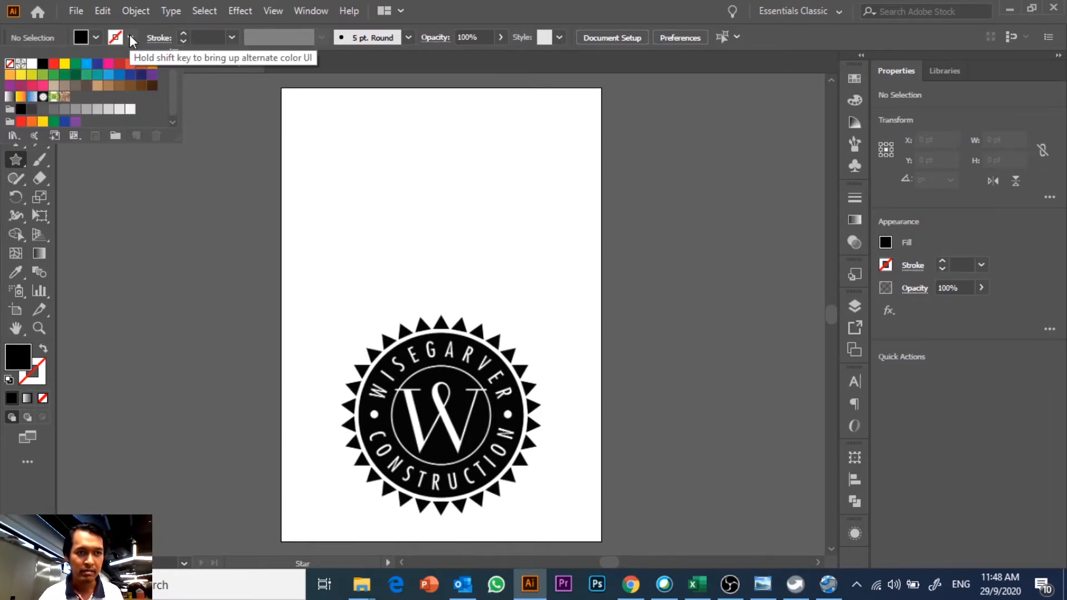
pyautogui.click(9, 64)
pyautogui.click(494, 8)
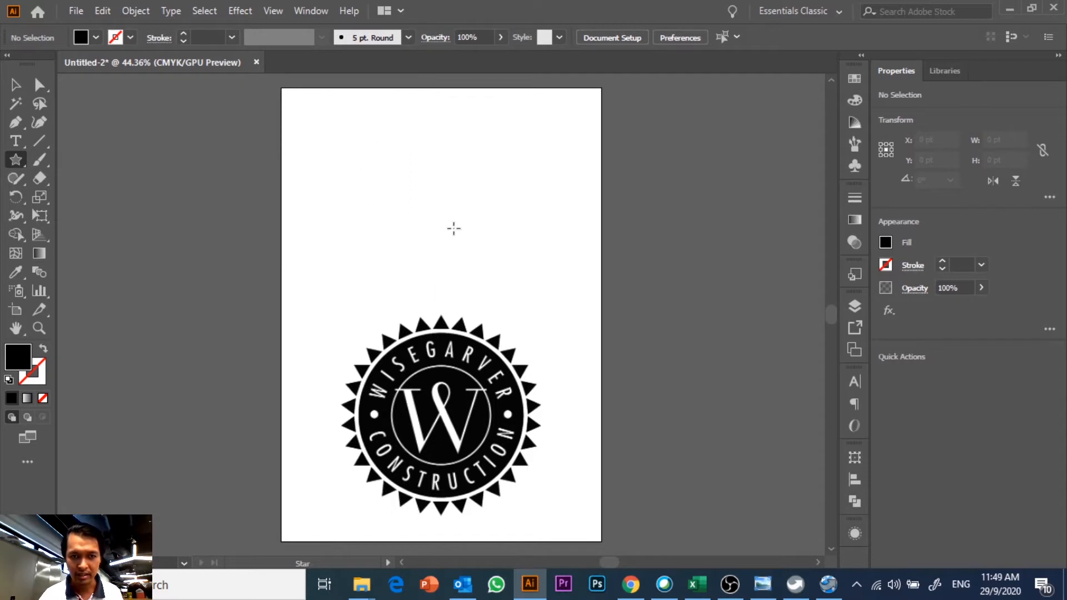
# Draw a many-pointed black star about 309 pt wide above the reference badge, adjusting its number of points.
pyautogui.moveTo(379, 157); pyautogui.dragTo(450, 190)
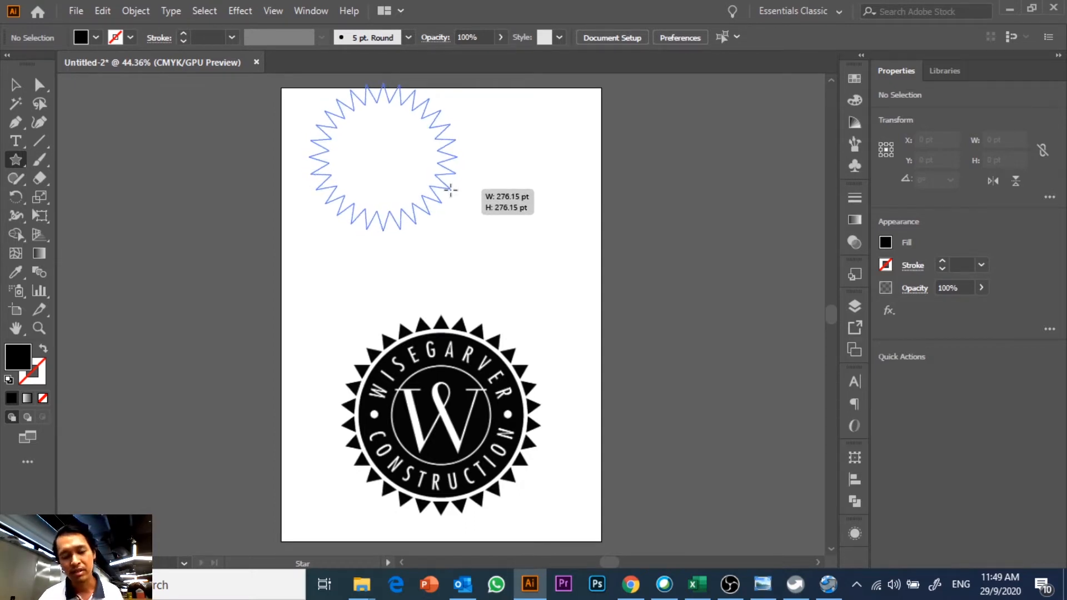
pyautogui.moveTo(450, 190); pyautogui.dragTo(452, 191)
pyautogui.press('Down')
pyautogui.press('Down')
pyautogui.press('Down')
pyautogui.press('Down')
pyautogui.press('Down')
pyautogui.press('Down')
pyautogui.press('Down')
pyautogui.press('Down')
pyautogui.press('Down')
pyautogui.press('Down')
pyautogui.press('Down')
pyautogui.press('Down')
pyautogui.press('Down')
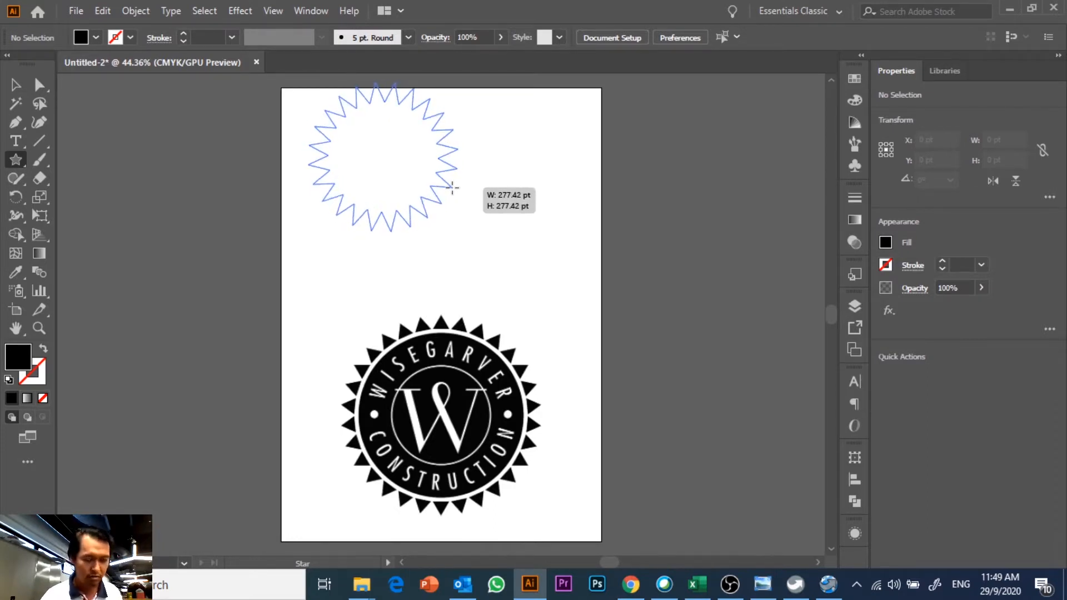
pyautogui.moveTo(444, 189)
pyautogui.mouseDown()
pyautogui.moveTo(441, 181)
pyautogui.moveTo(496, 242)
pyautogui.moveTo(428, 193)
pyautogui.moveTo(438, 213)
pyautogui.mouseUp()
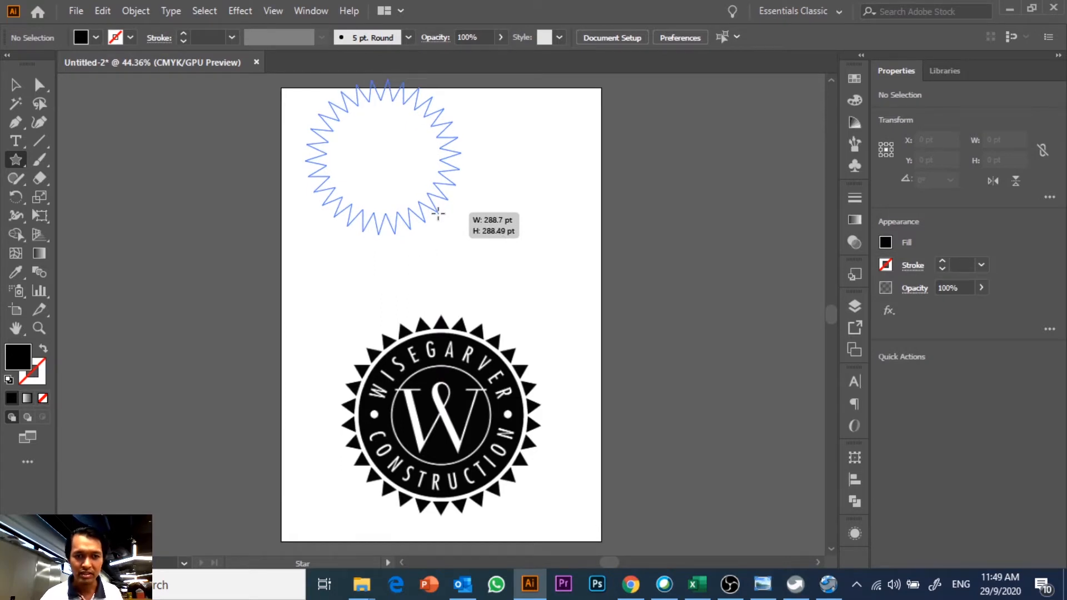
pyautogui.moveTo(438, 213); pyautogui.dragTo(440, 217)
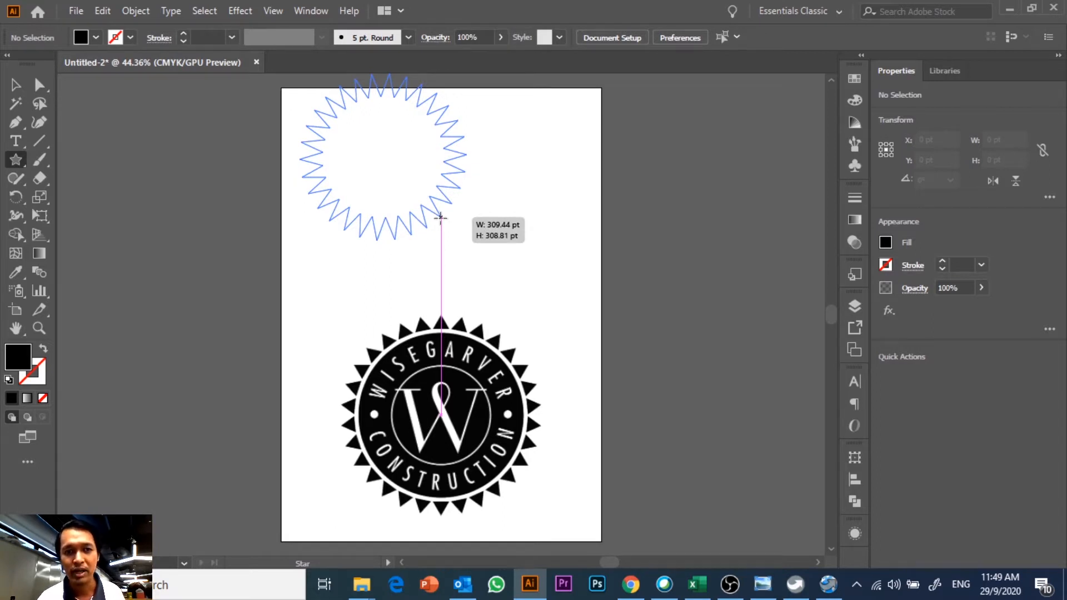
pyautogui.moveTo(440, 217); pyautogui.dragTo(440, 217)
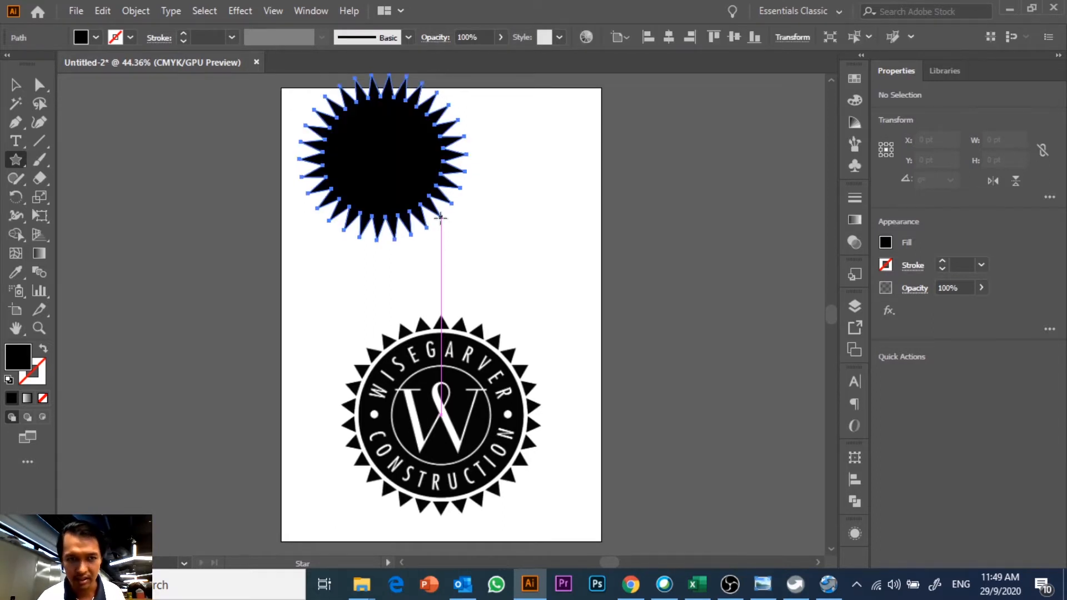
# Move the black star fully onto the artboard, roughly centred just above the reference badge.
pyautogui.click(15, 88)
pyautogui.moveTo(427, 142); pyautogui.dragTo(488, 213)
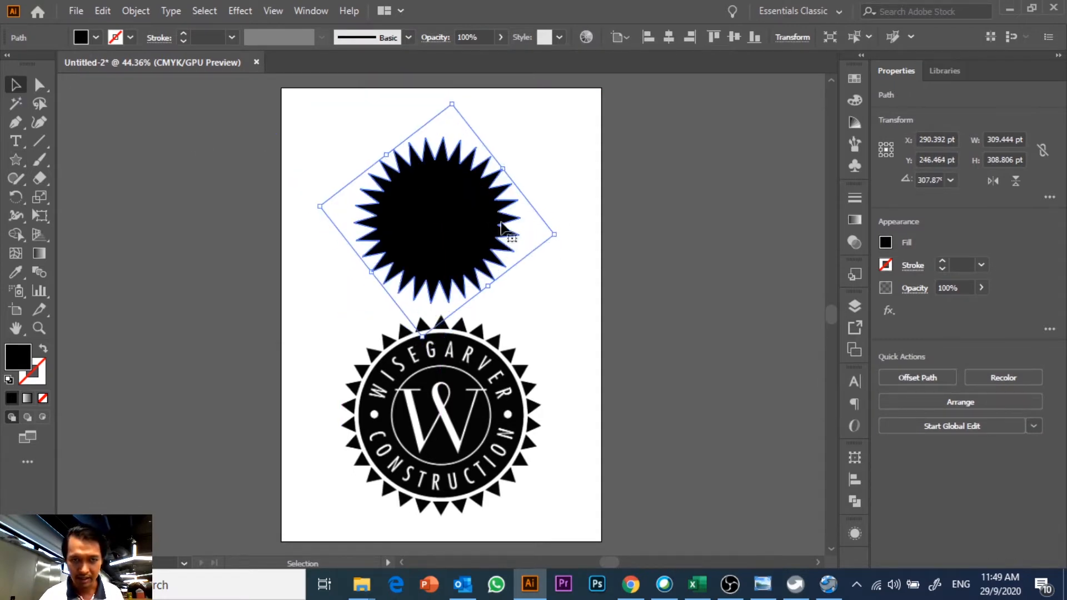
pyautogui.click(585, 242)
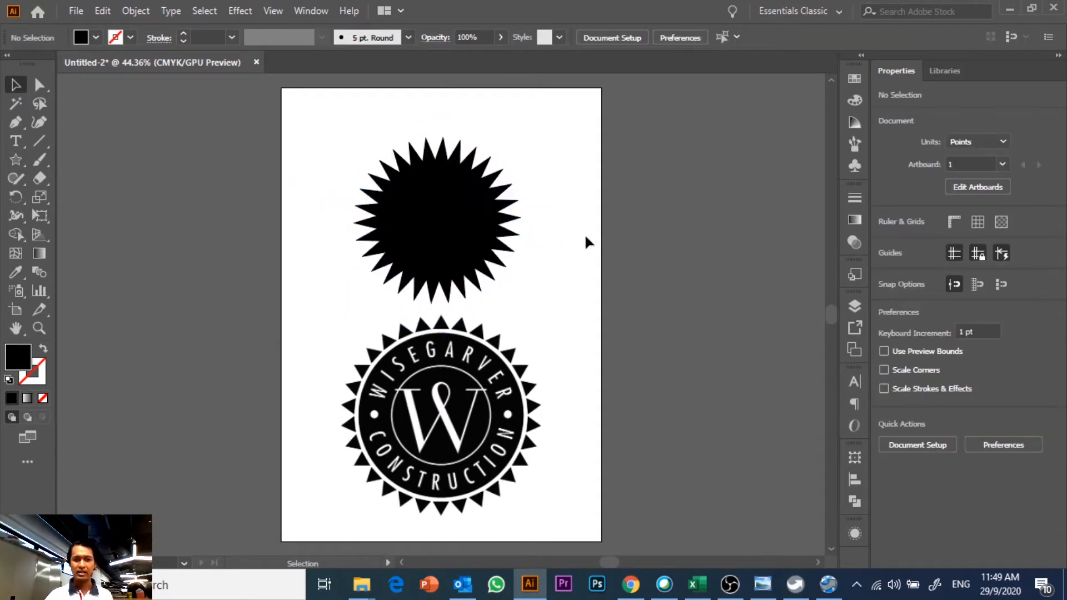
pyautogui.click(480, 231)
pyautogui.click(552, 311)
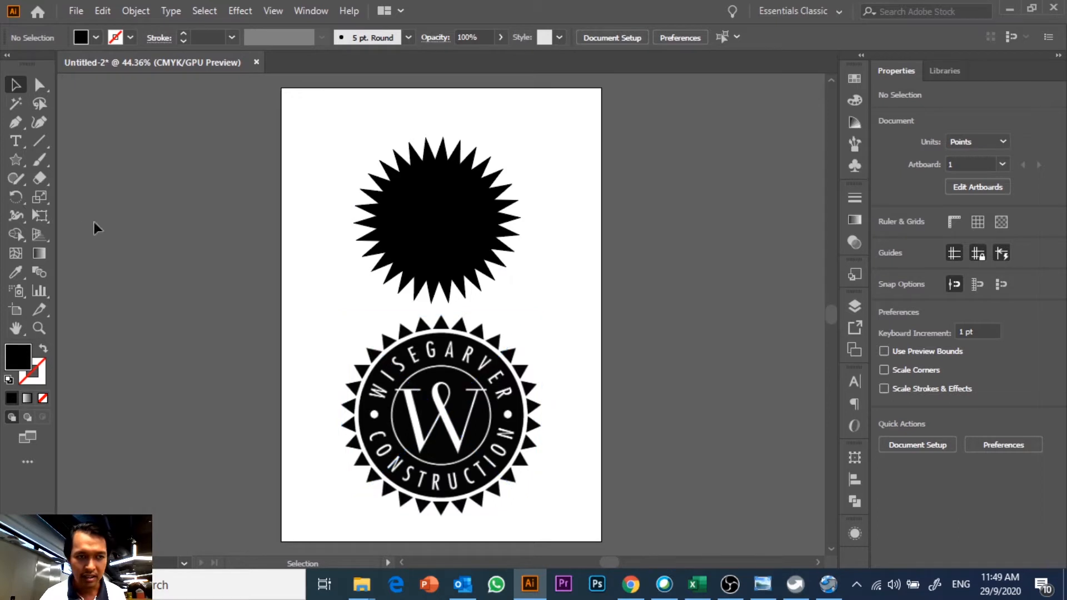
# Draw a white circle with no stroke, about 211 pt across, over the black star.
pyautogui.click(19, 166)
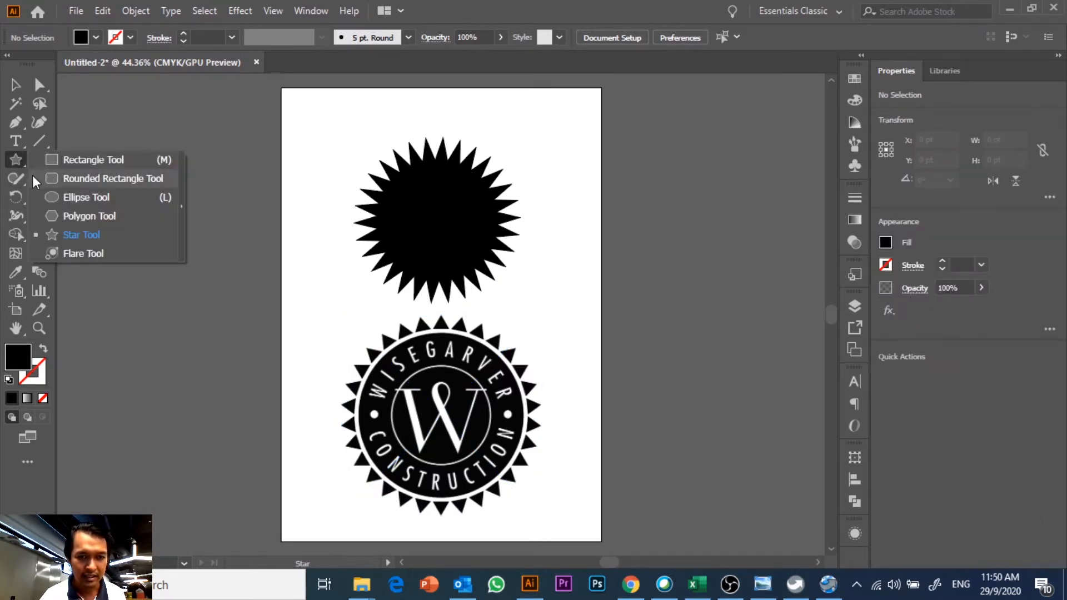
pyautogui.click(93, 198)
pyautogui.click(96, 37)
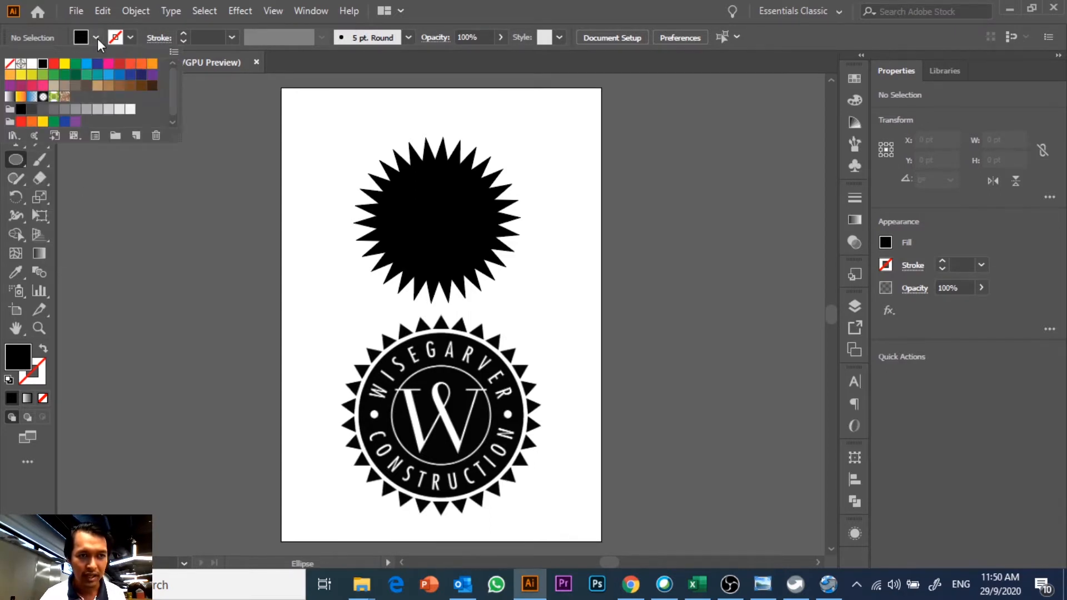
pyautogui.click(32, 63)
pyautogui.click(393, 151)
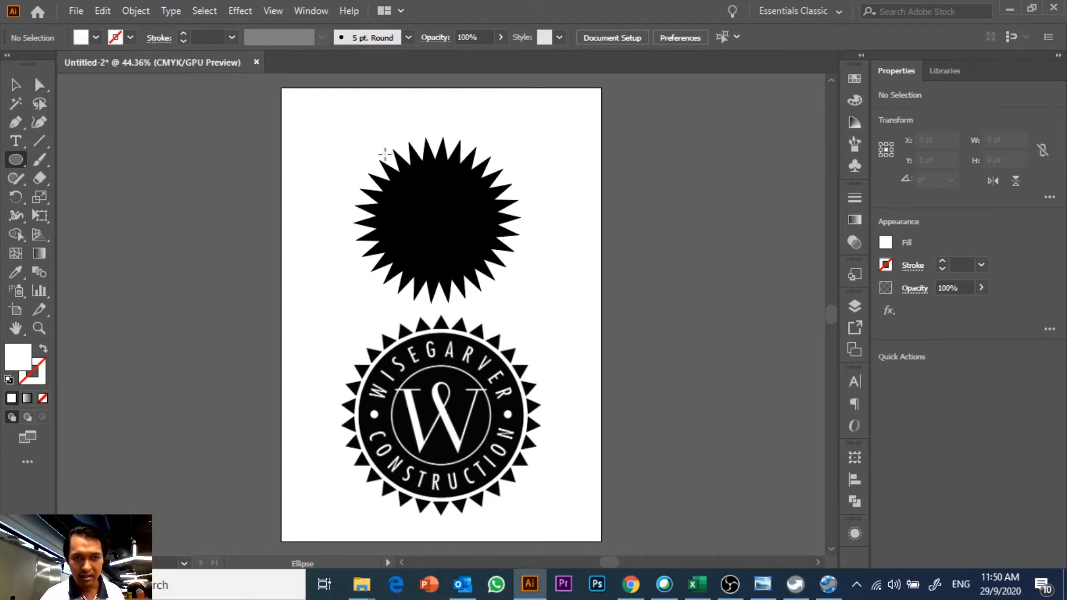
pyautogui.moveTo(393, 166); pyautogui.dragTo(506, 281)
pyautogui.press('v')
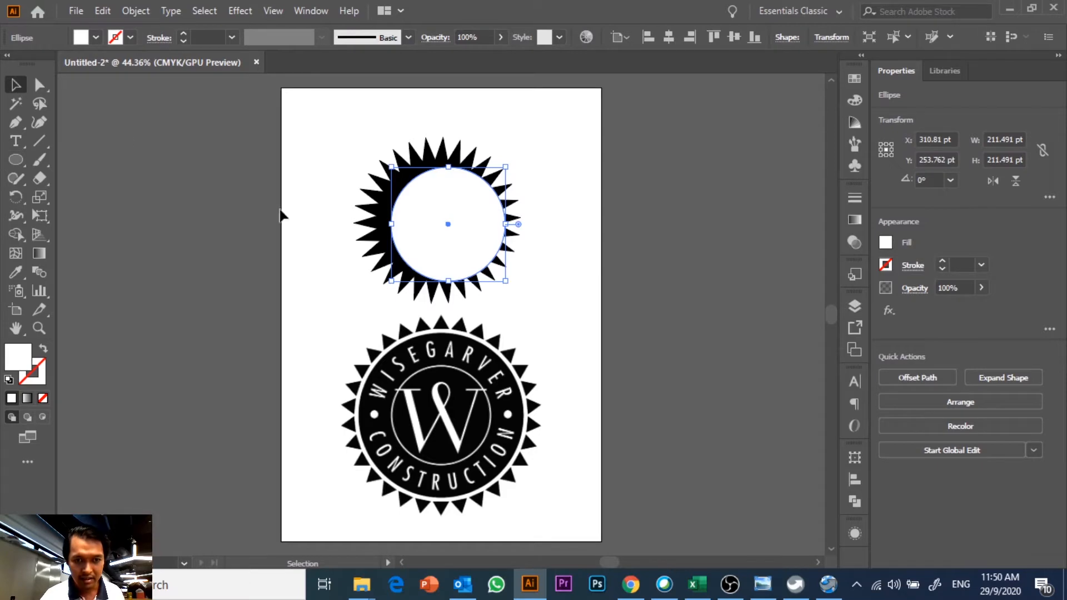
# Enlarge the white circle to about 246 pt and centre it on the star so only the spikes show.
pyautogui.moveTo(392, 166); pyautogui.dragTo(372, 148)
pyautogui.moveTo(446, 238); pyautogui.dragTo(444, 243)
pyautogui.click(545, 254)
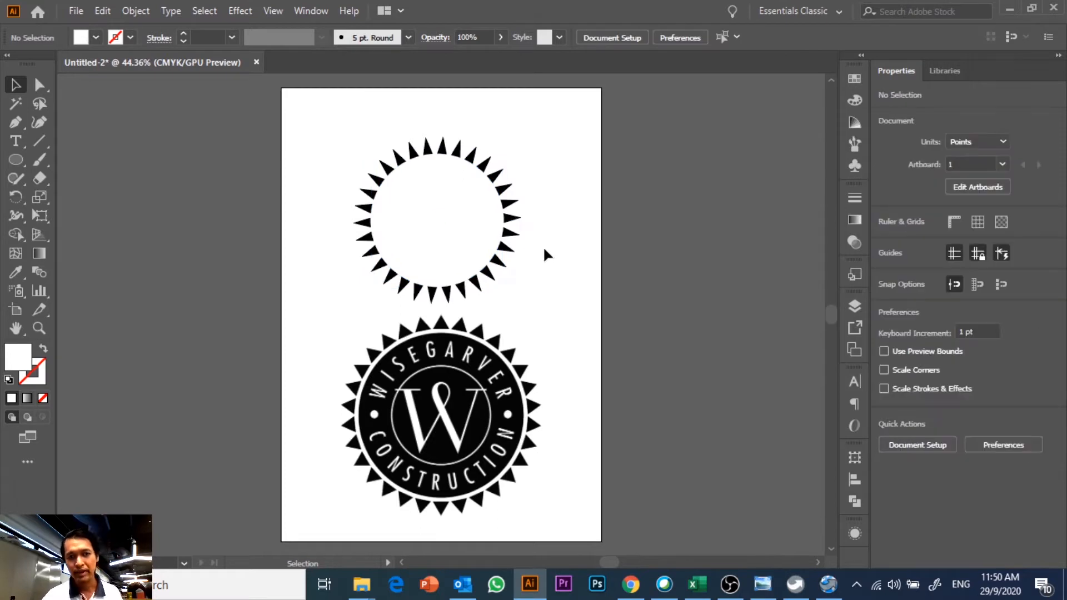
# Enlarge the white circle to about 256 pt and nudge it toward the star's centre.
pyautogui.click(438, 214)
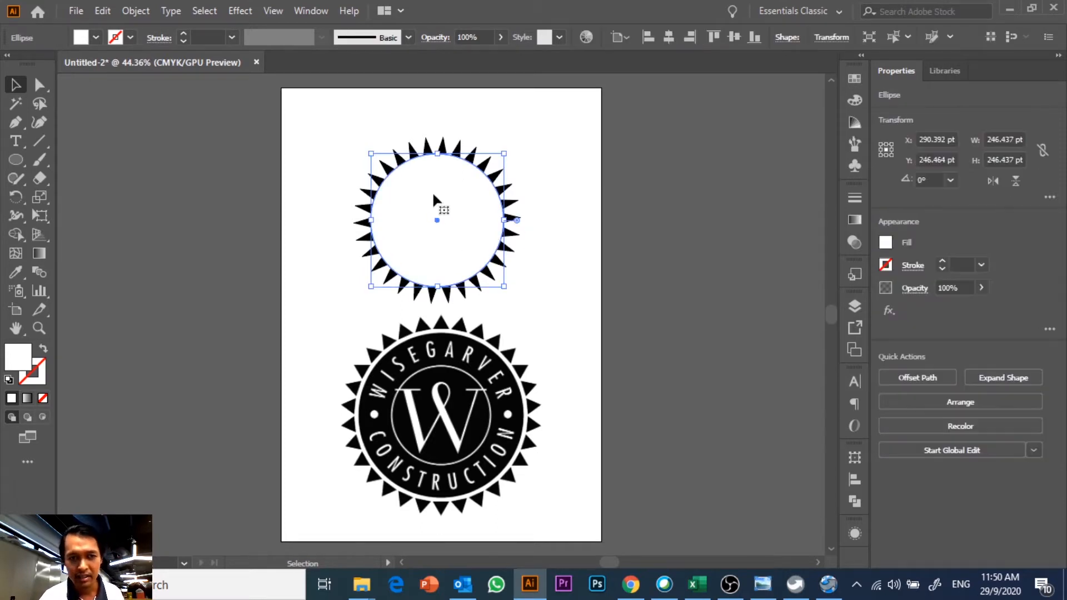
pyautogui.moveTo(367, 155); pyautogui.dragTo(367, 152)
pyautogui.moveTo(503, 288); pyautogui.dragTo(512, 293)
pyautogui.press('Left')
pyautogui.press('Left')
pyautogui.press('Left')
pyautogui.press('Up')
pyautogui.press('Up')
pyautogui.press('Up')
pyautogui.press('Up')
pyautogui.press('Up')
pyautogui.press('Up')
pyautogui.press('Up')
pyautogui.press('Up')
pyautogui.press('Up')
pyautogui.press('Up')
pyautogui.press('Up')
pyautogui.press('Up')
pyautogui.press('Up')
pyautogui.press('Up')
pyautogui.press('Left')
pyautogui.press('Up')
pyautogui.press('Up')
pyautogui.moveTo(510, 147); pyautogui.dragTo(511, 152)
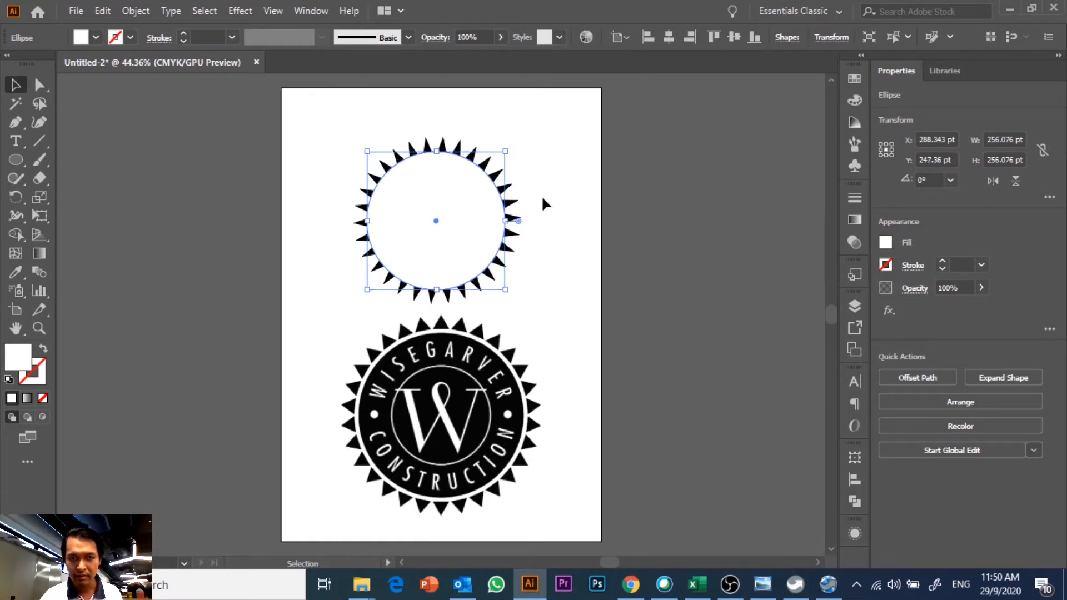
# Centre the star and white circle on the artboard, and move them together back above the reference badge.
pyautogui.hotkey('ctrl', 'a')
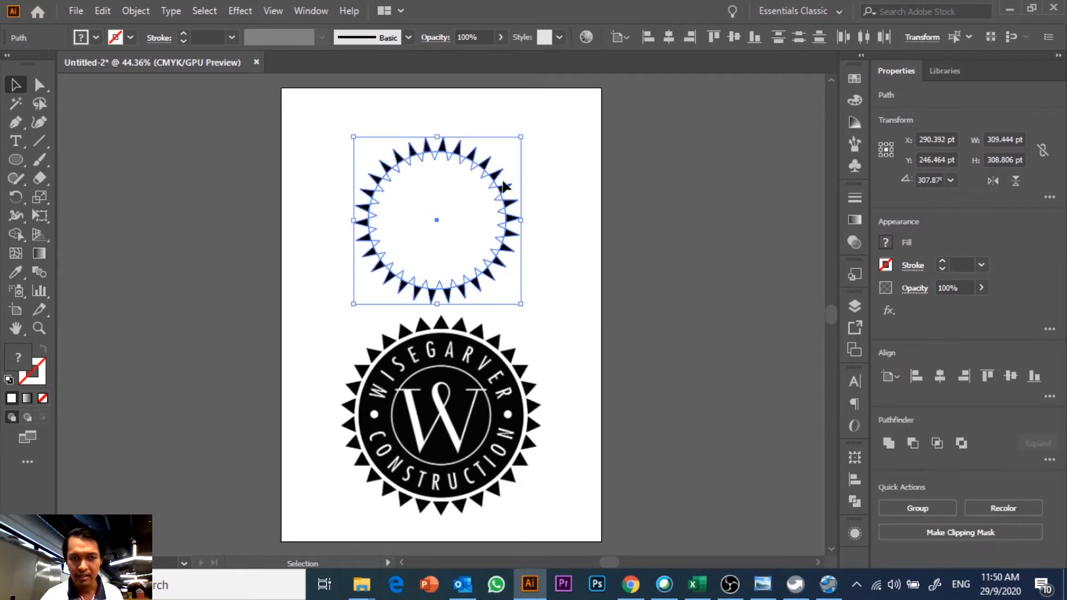
pyautogui.click(502, 182)
pyautogui.click(471, 189)
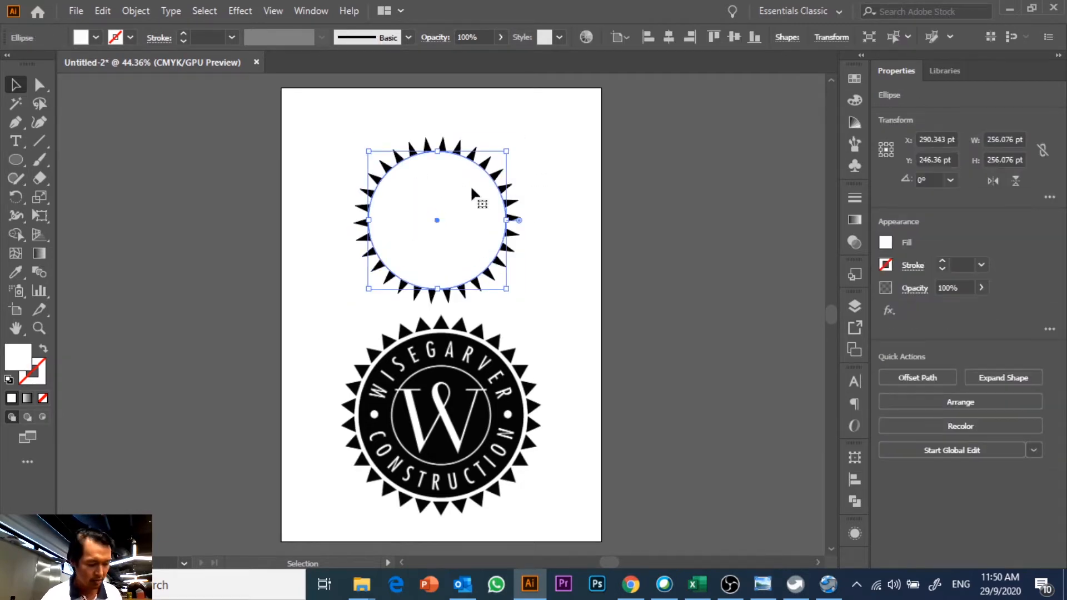
pyautogui.keyDown('shift'); pyautogui.click(450, 142); pyautogui.keyUp('shift')
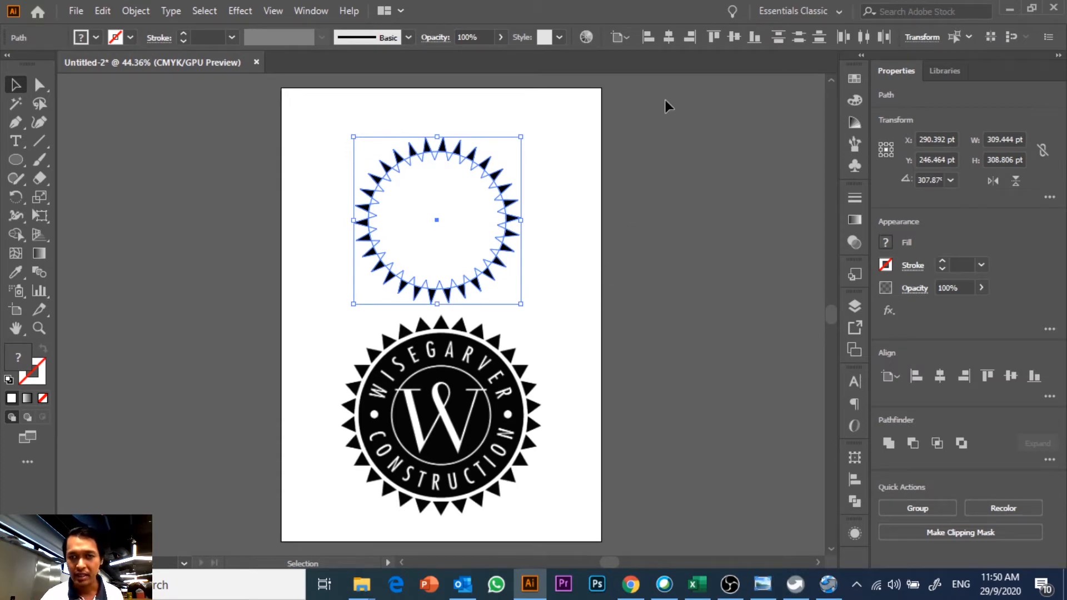
pyautogui.click(670, 40)
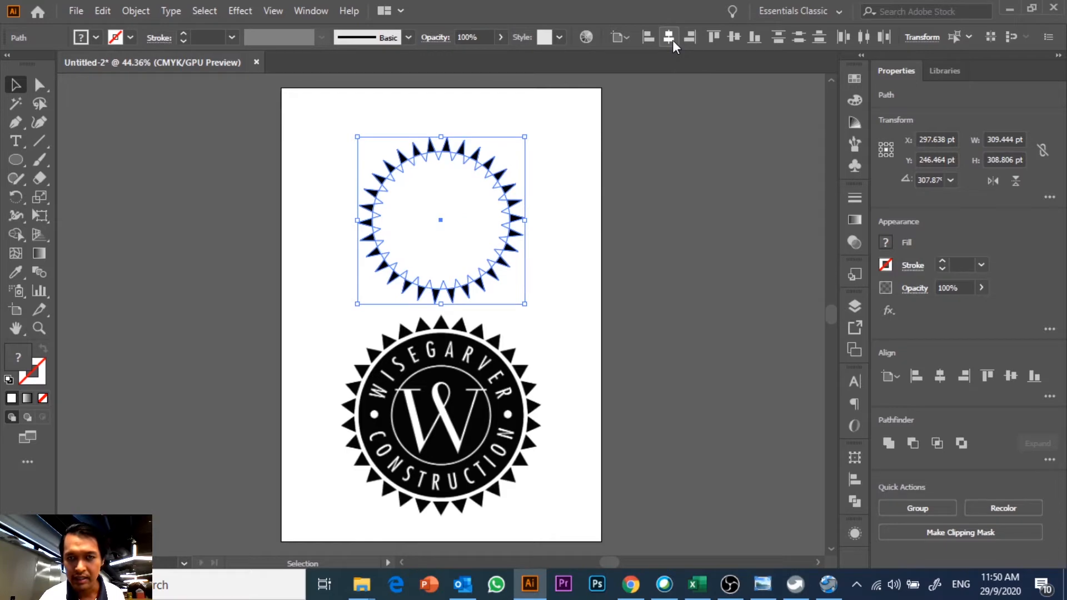
pyautogui.click(731, 41)
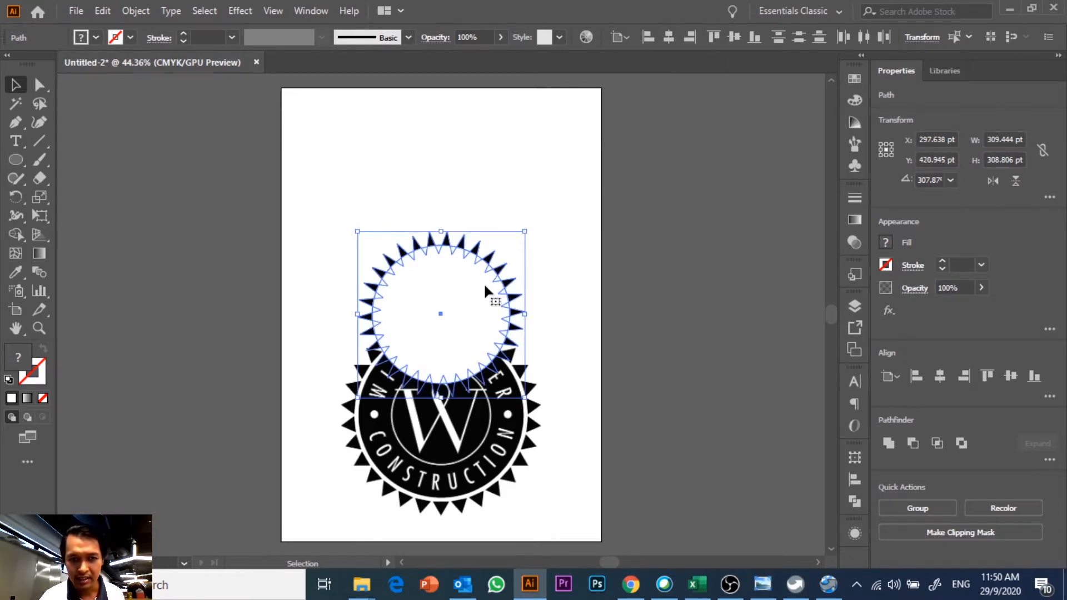
pyautogui.moveTo(477, 286); pyautogui.dragTo(488, 208)
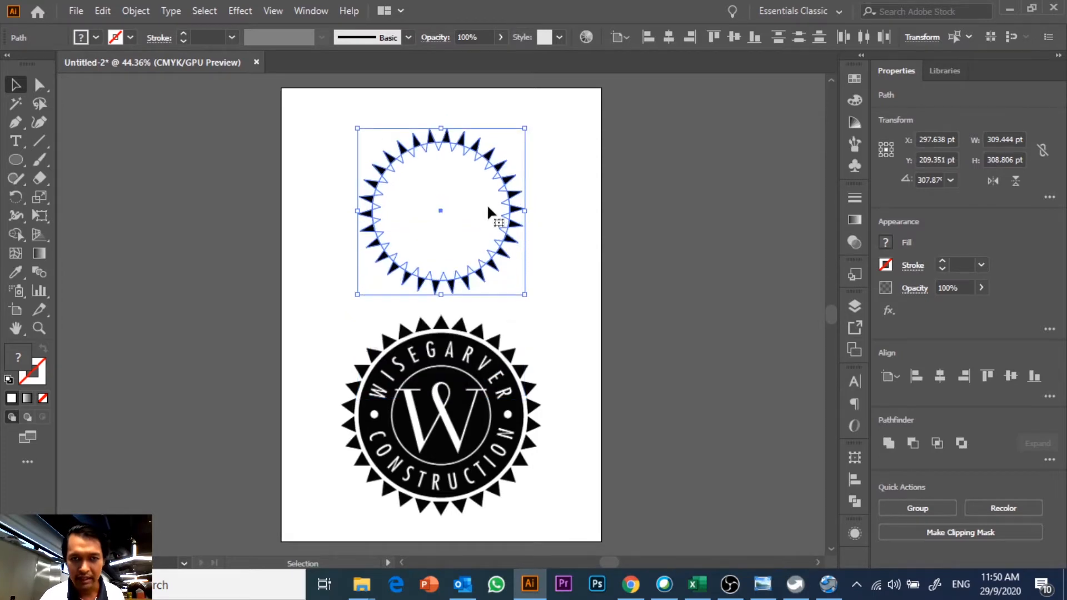
# Set the alignment reference to the selection and align the star and white circle on their horizontal centres.
pyautogui.click(553, 236)
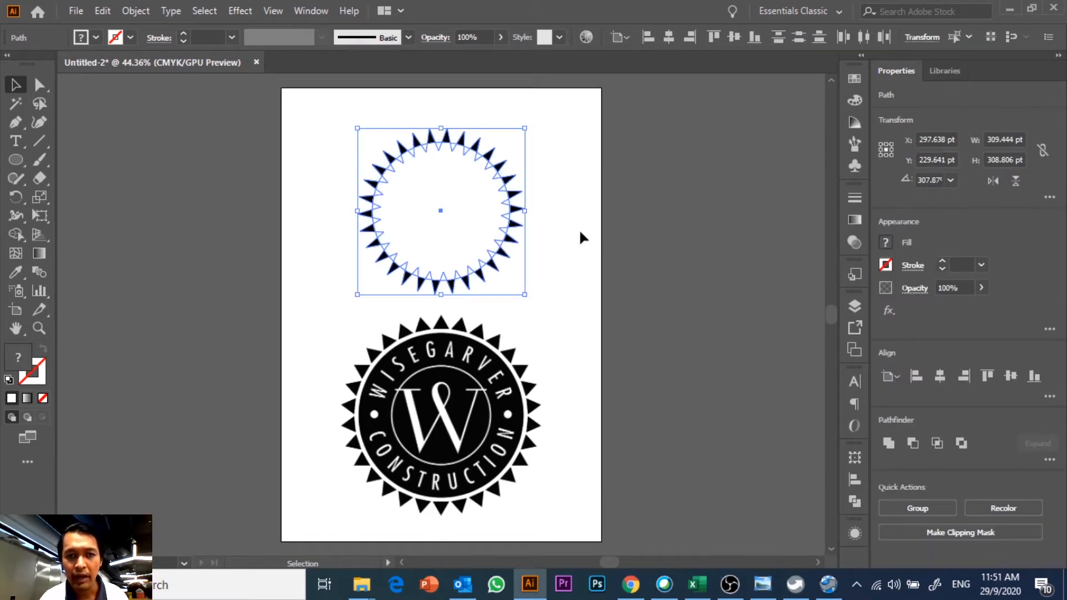
pyautogui.click(580, 234)
pyautogui.moveTo(581, 234); pyautogui.dragTo(444, 151)
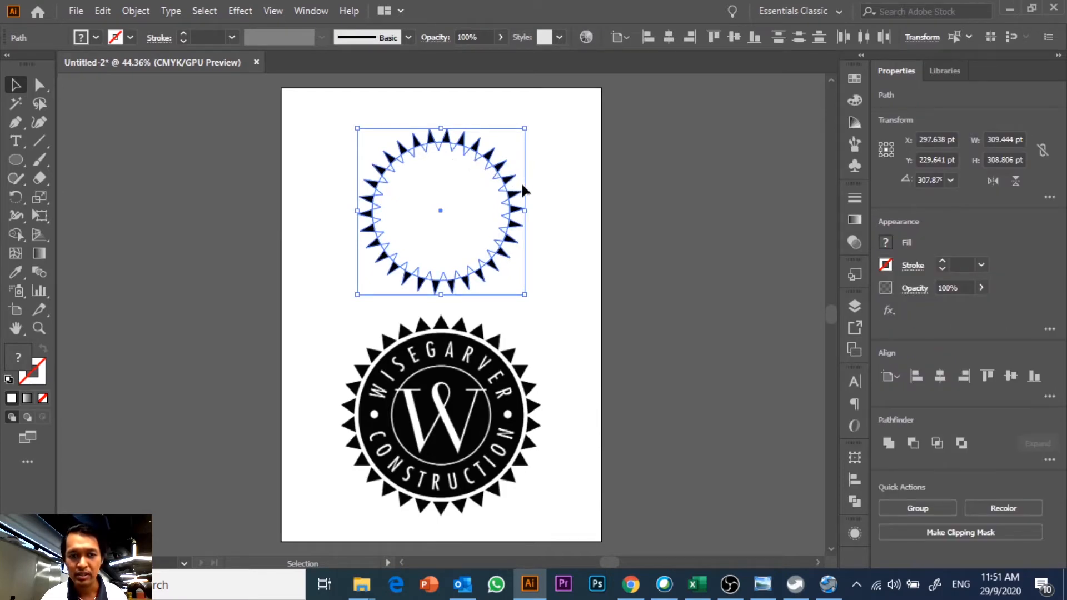
pyautogui.click(531, 178)
pyautogui.click(435, 145)
pyautogui.click(622, 42)
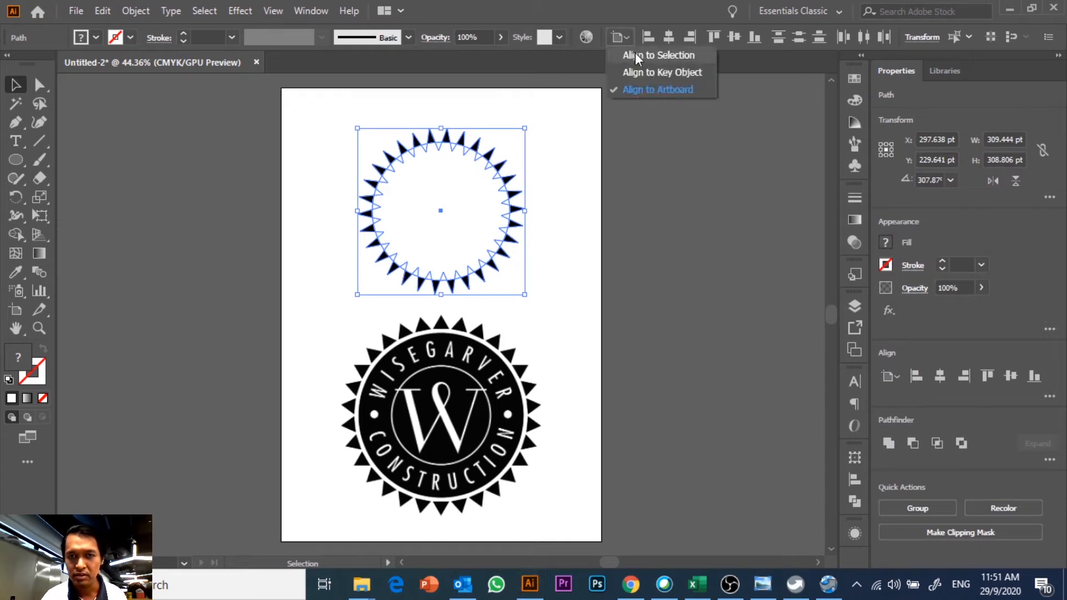
pyautogui.click(635, 57)
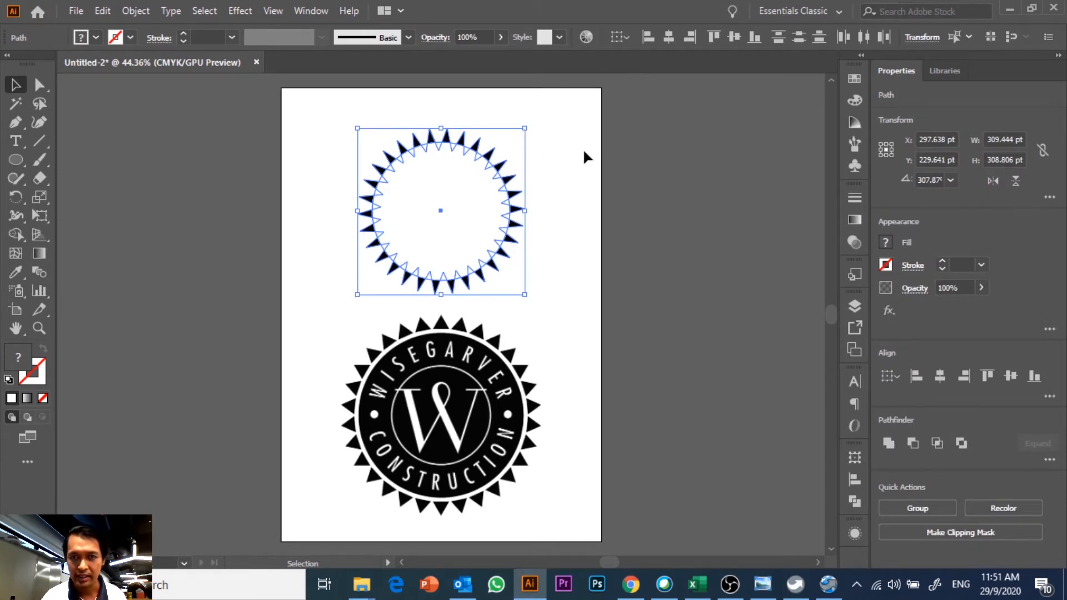
pyautogui.click(574, 207)
pyautogui.click(420, 158)
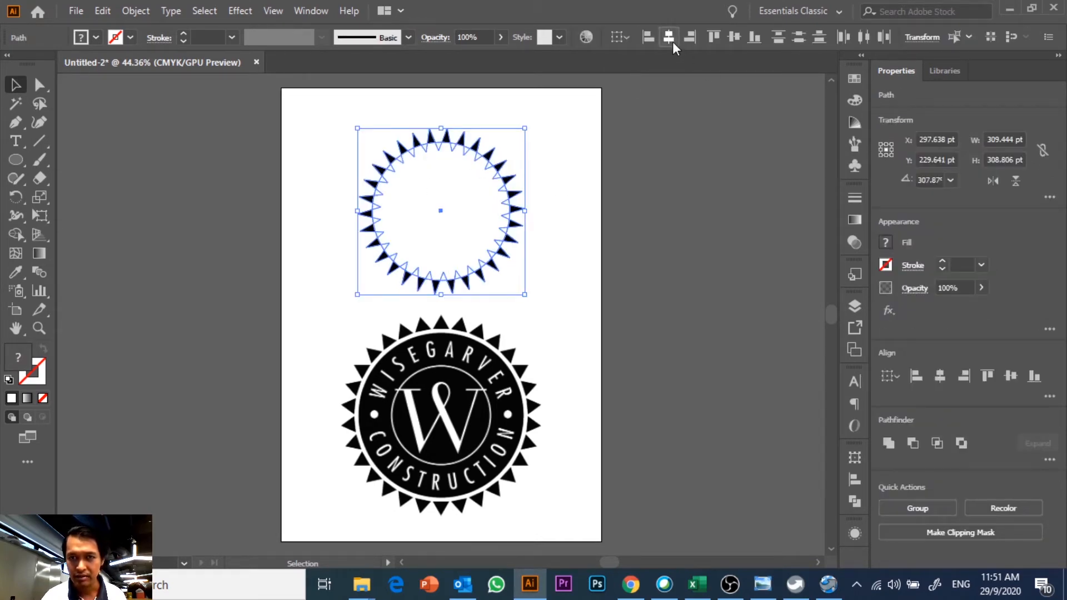
pyautogui.click(597, 214)
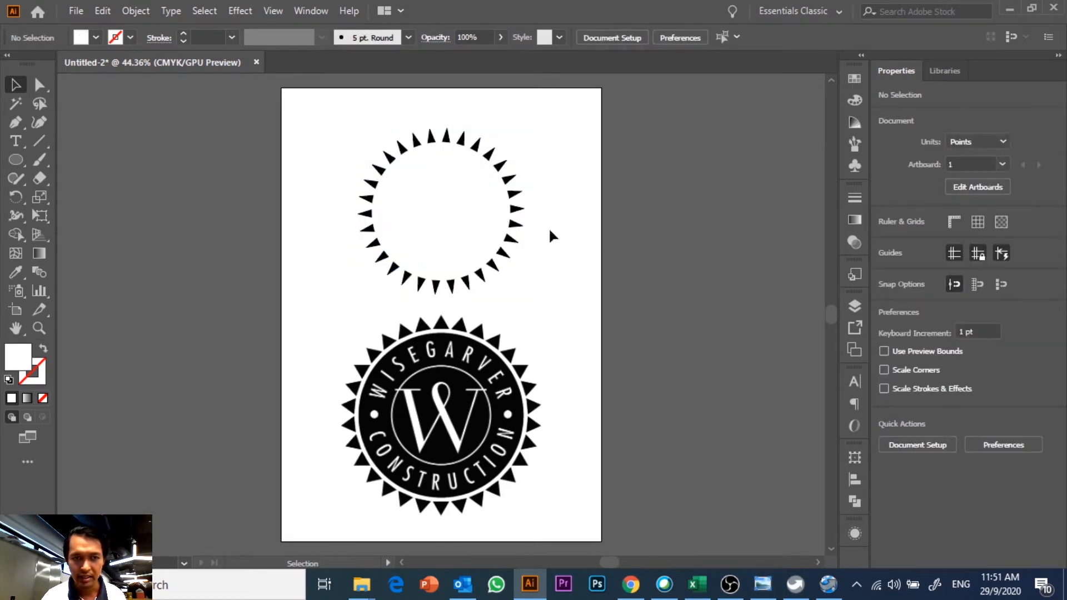
# Draw a black circle with no stroke, about 196 pt across, over the white circle inside the spikes.
pyautogui.click(392, 366)
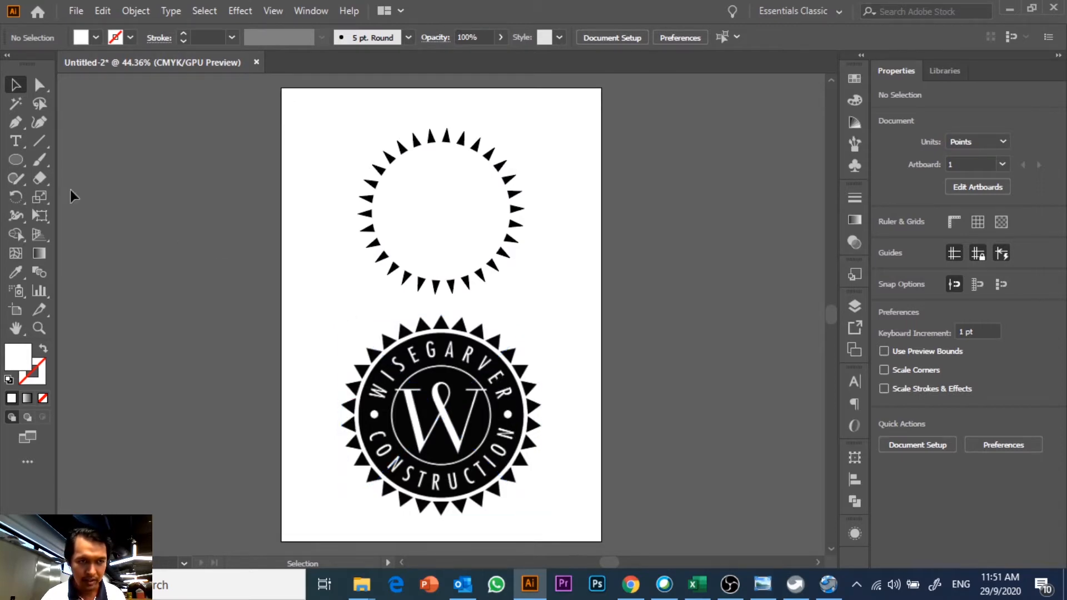
pyautogui.click(18, 163)
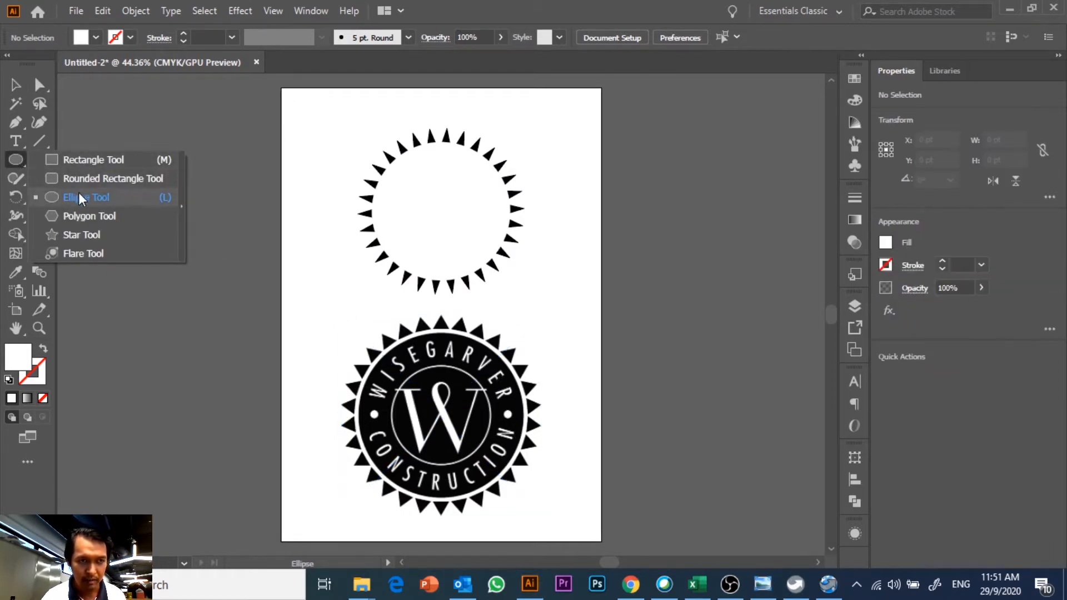
pyautogui.click(79, 195)
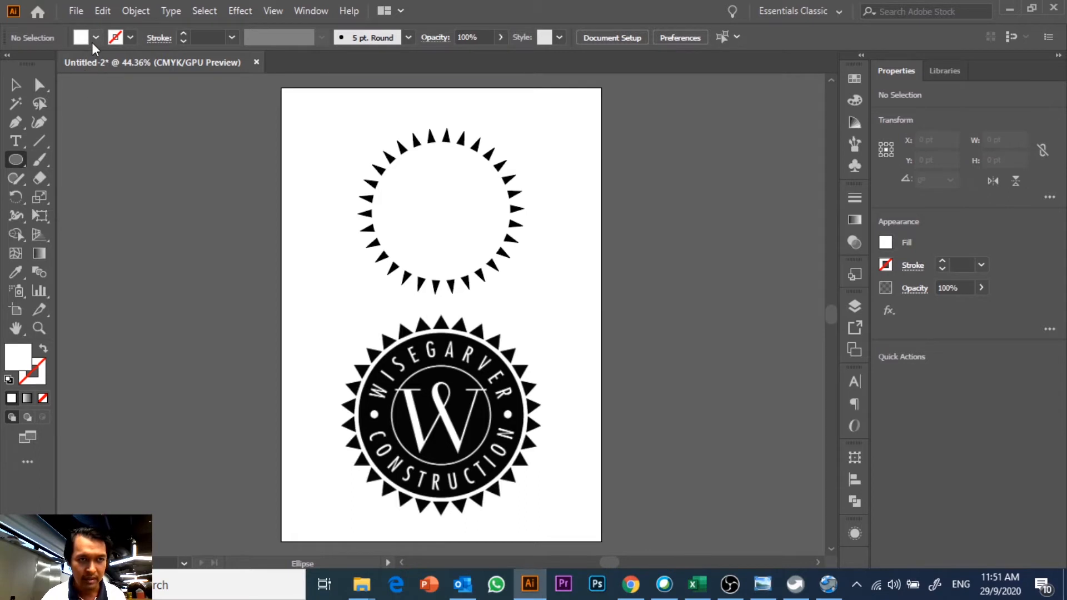
pyautogui.click(90, 42)
pyautogui.click(42, 64)
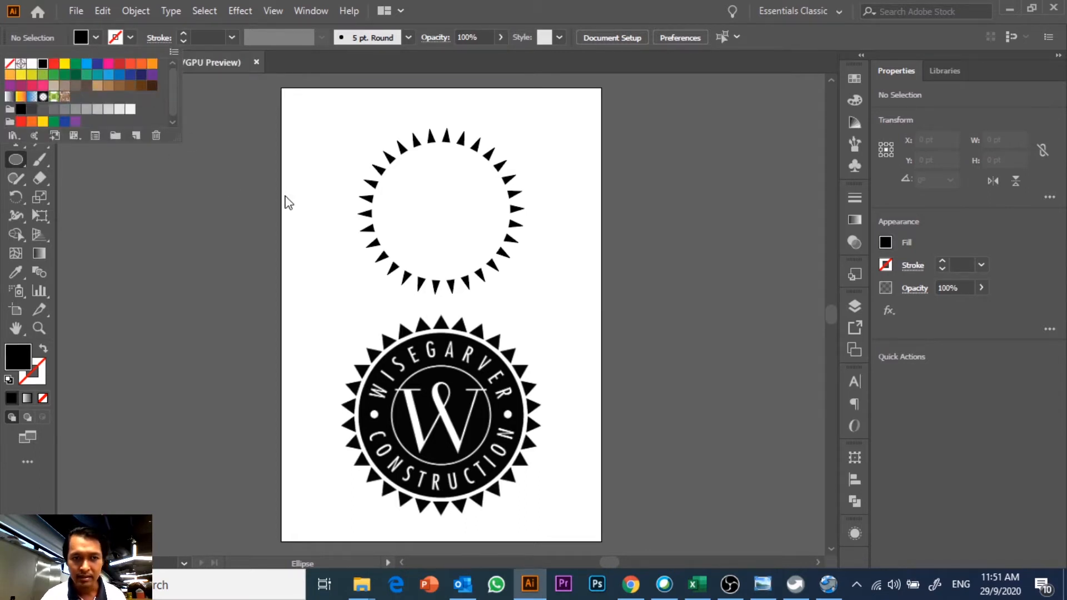
pyautogui.click(330, 165)
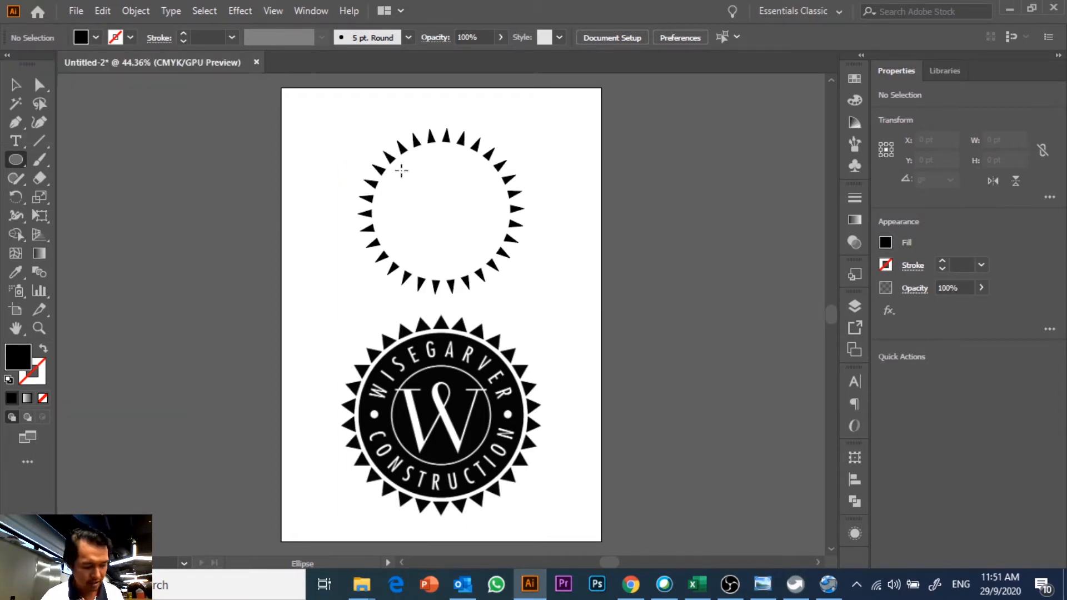
pyautogui.moveTo(395, 171); pyautogui.dragTo(487, 276)
pyautogui.press('v')
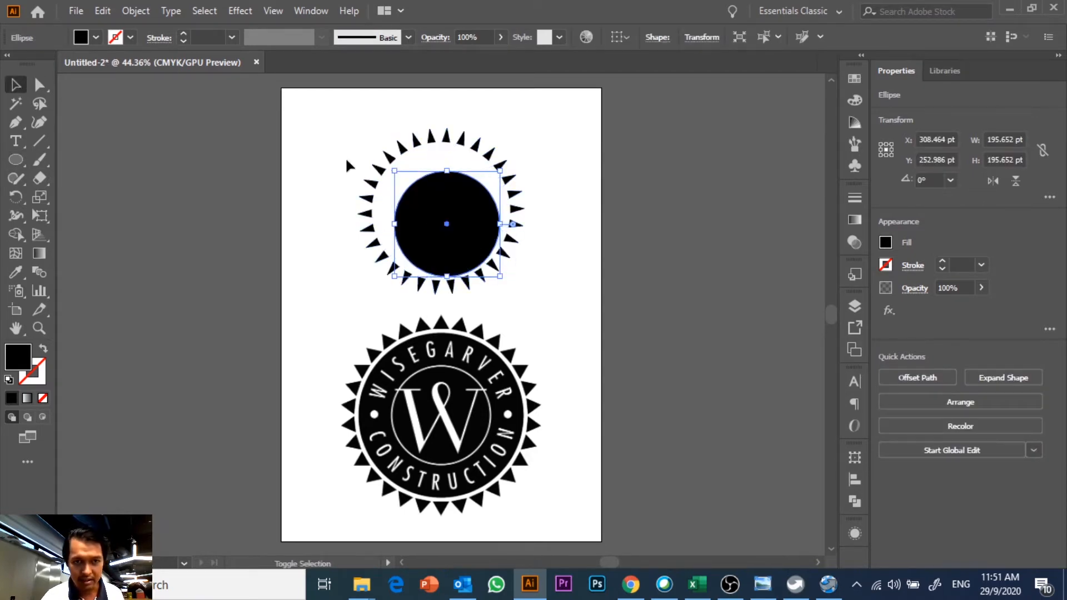
# Enlarge the black circle to about 245 pt and fit it inside the white circle, leaving a thin even white rim.
pyautogui.moveTo(395, 171); pyautogui.dragTo(377, 152)
pyautogui.moveTo(499, 151); pyautogui.dragTo(509, 144)
pyautogui.moveTo(377, 276); pyautogui.dragTo(370, 278)
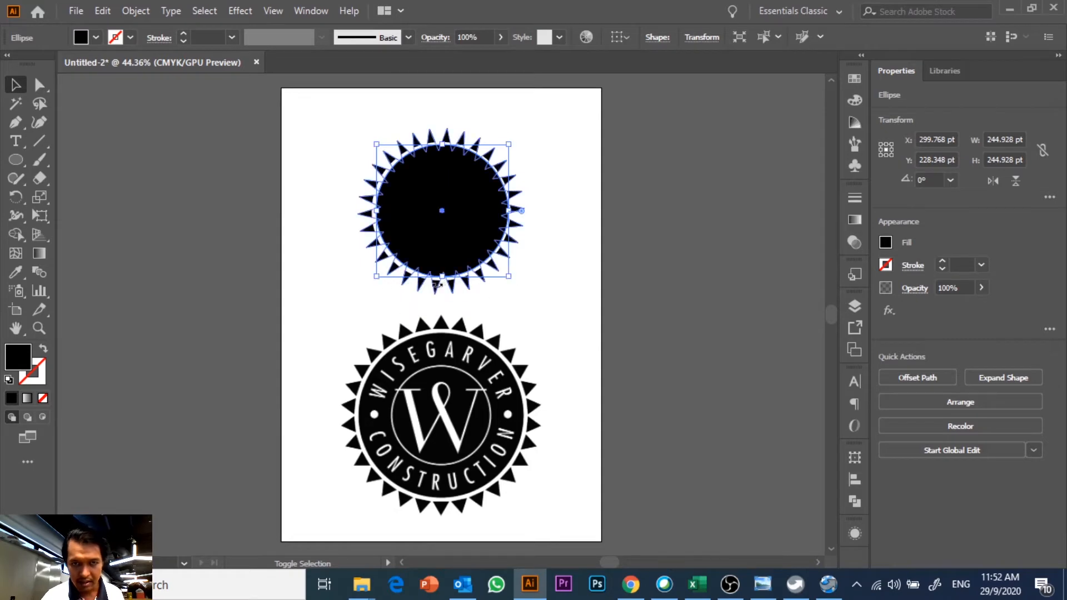
pyautogui.press('a')
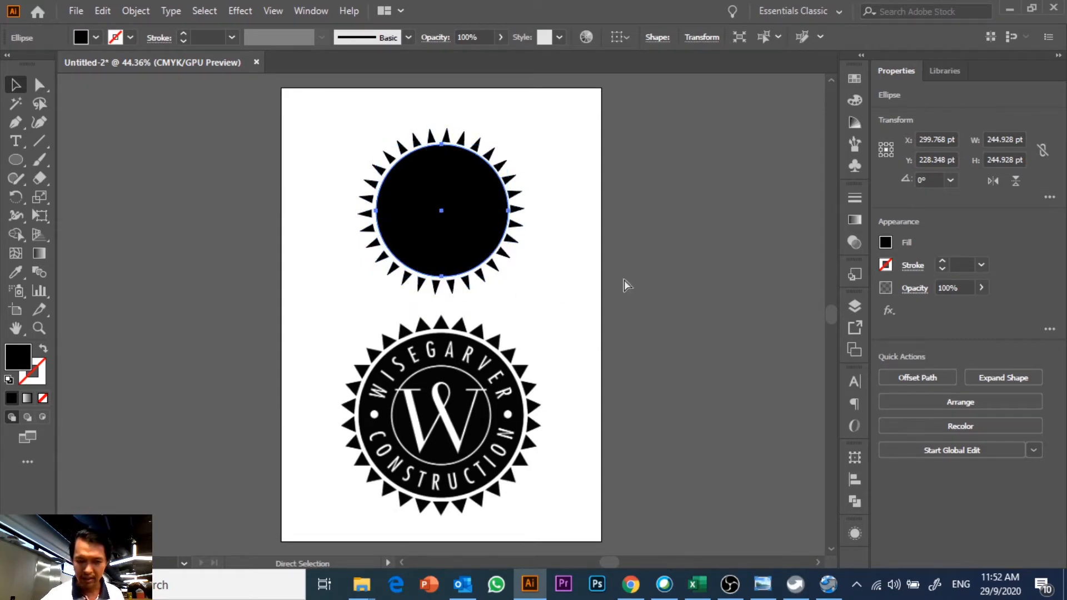
pyautogui.hotkey('ctrl', '=')
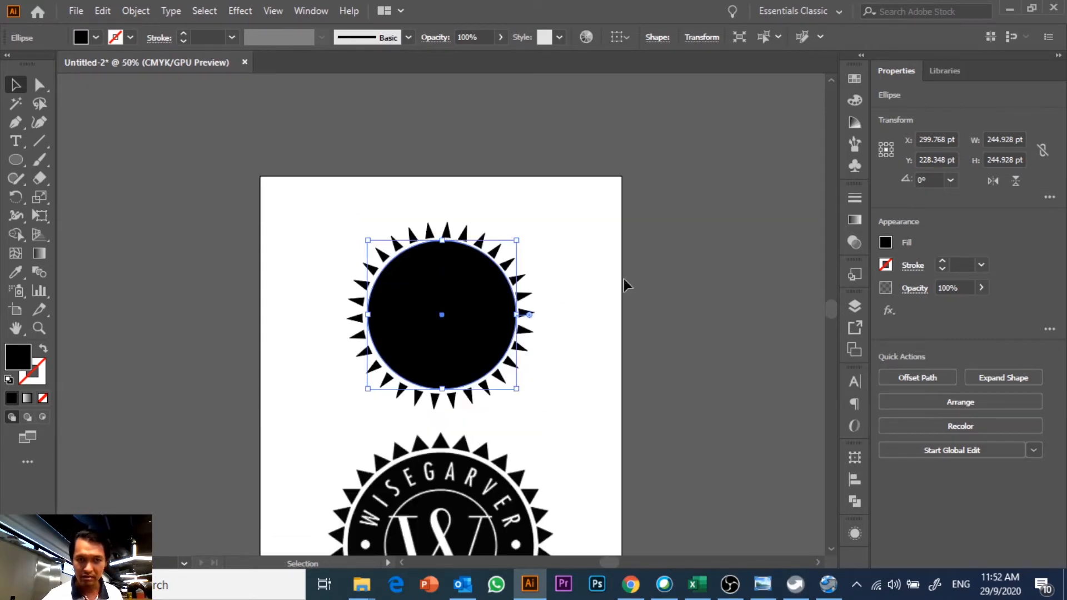
pyautogui.hotkey('ctrl', '=')
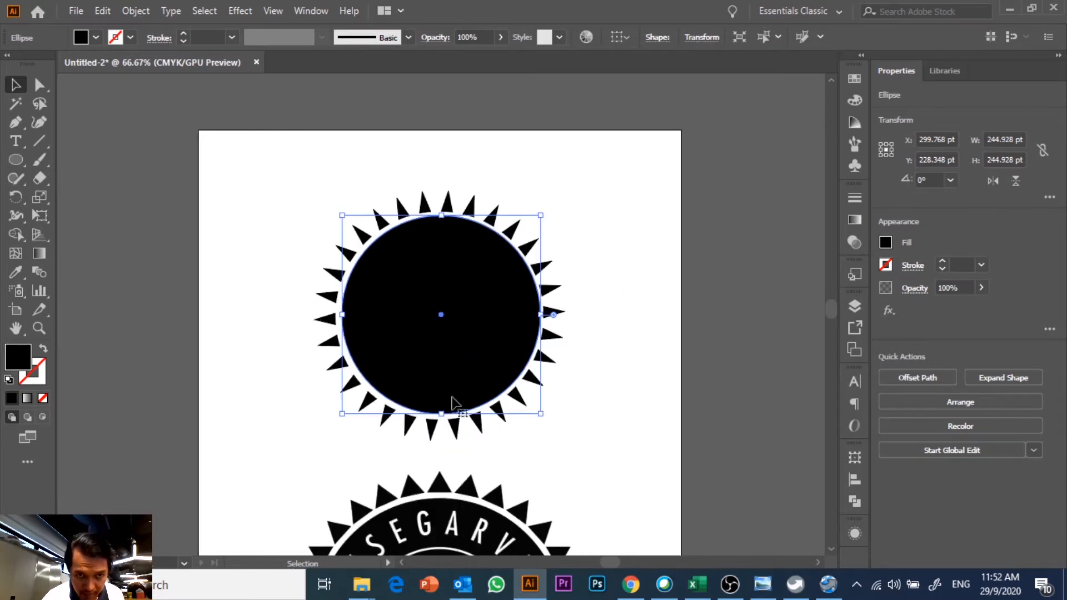
pyautogui.moveTo(342, 413); pyautogui.dragTo(334, 414)
pyautogui.click(635, 297)
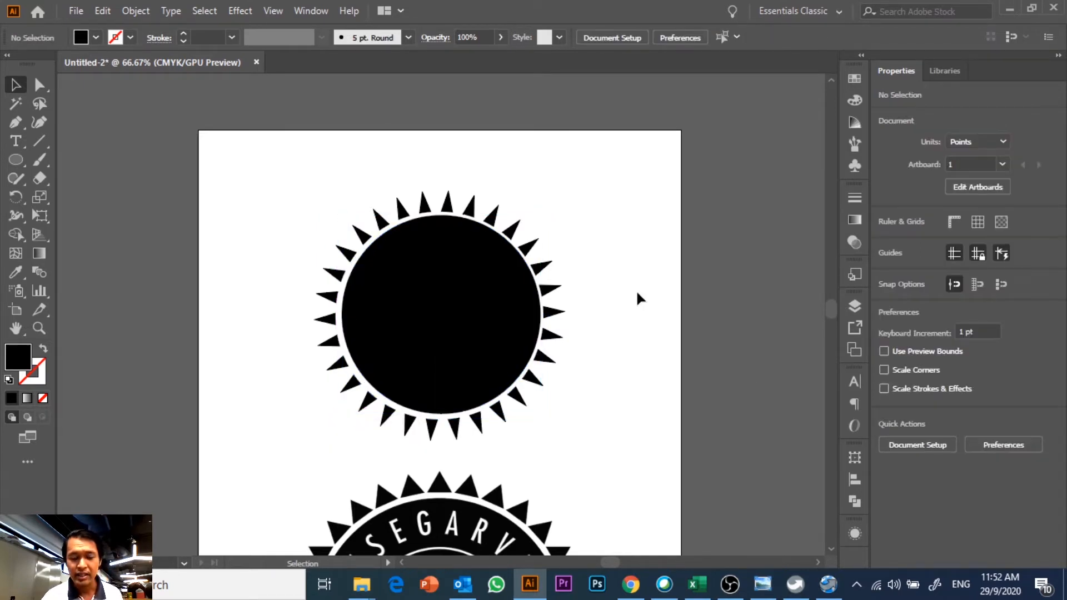
# Align the star, white circle and black circle to each other on their horizontal and vertical centres.
pyautogui.moveTo(663, 350); pyautogui.dragTo(399, 176)
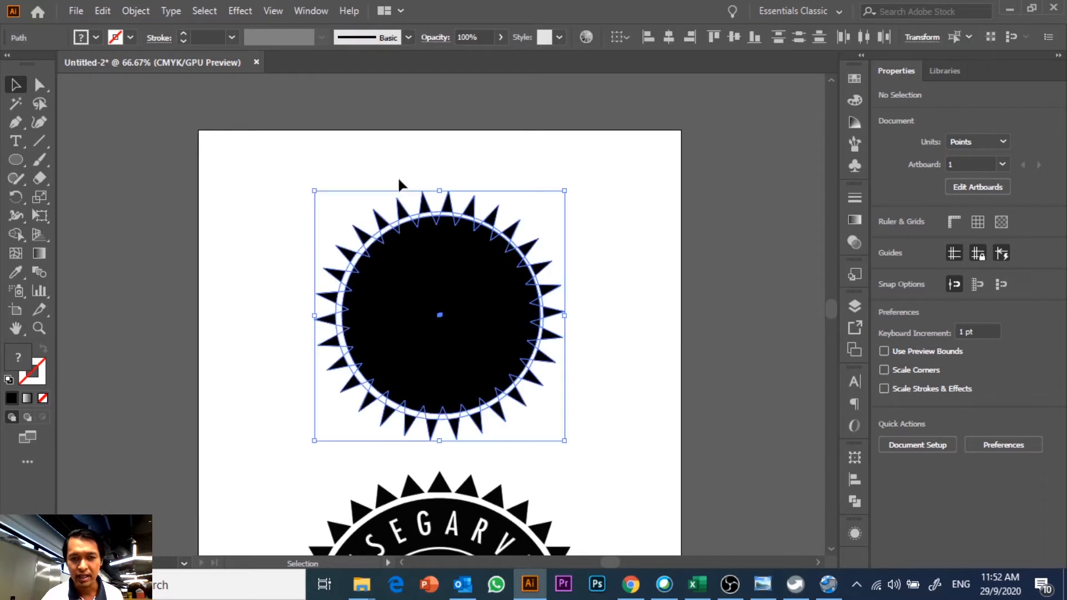
pyautogui.click(665, 38)
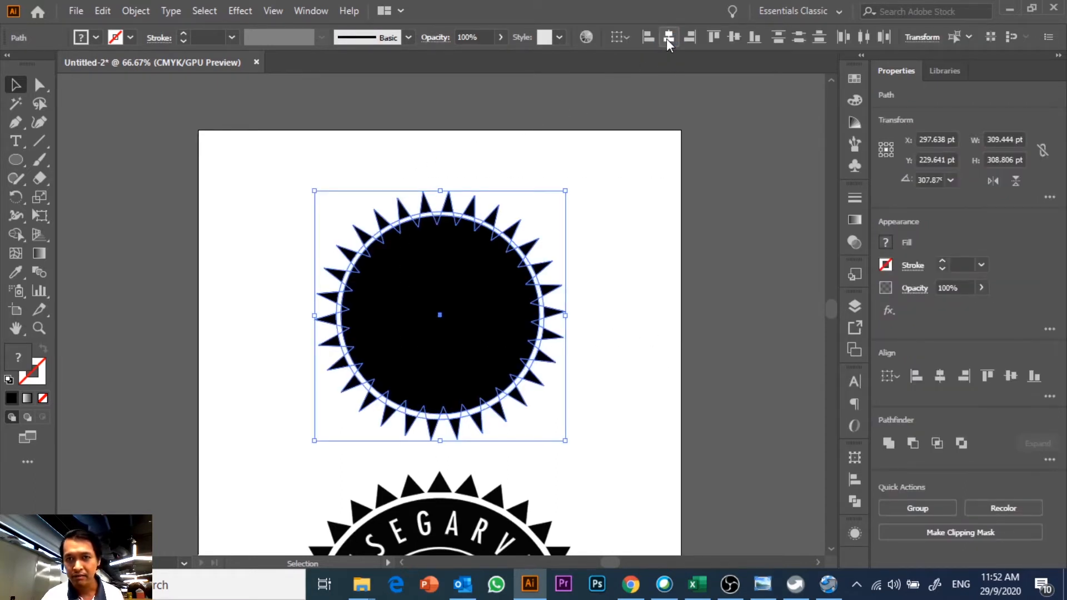
pyautogui.click(734, 37)
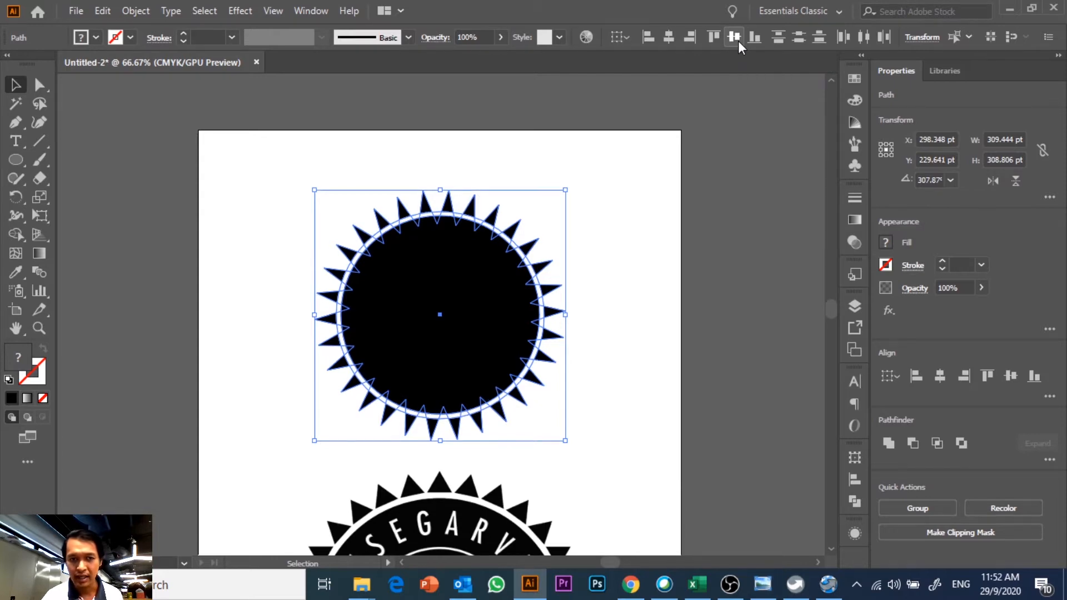
pyautogui.click(691, 204)
# Compare the new badge with the reference badge below, examining its inner ring and lettering.
pyautogui.scroll(-1, 691, 204)
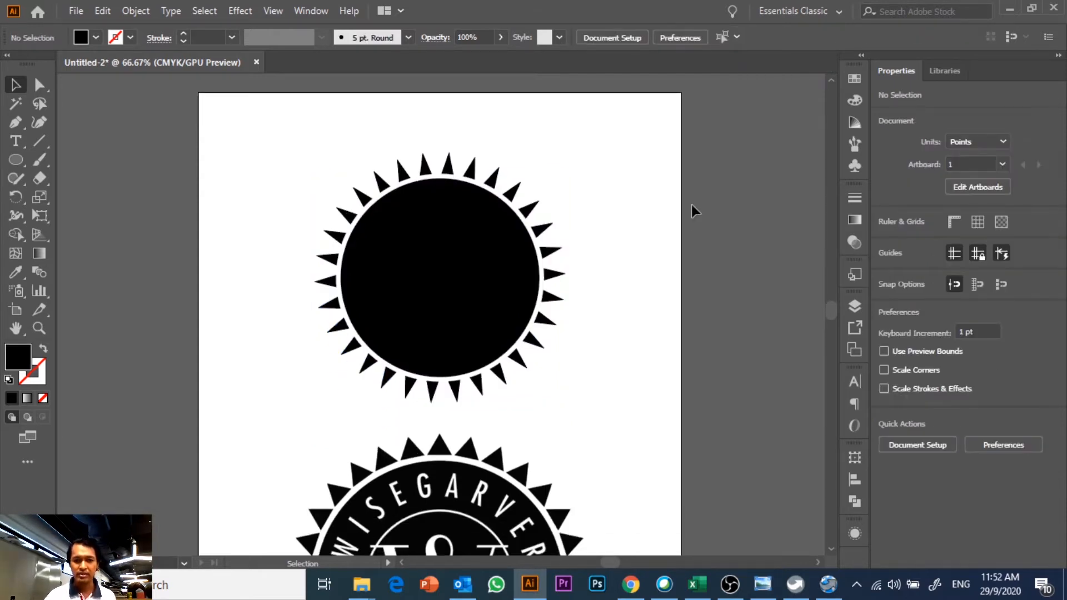
pyautogui.scroll(-3, 691, 205)
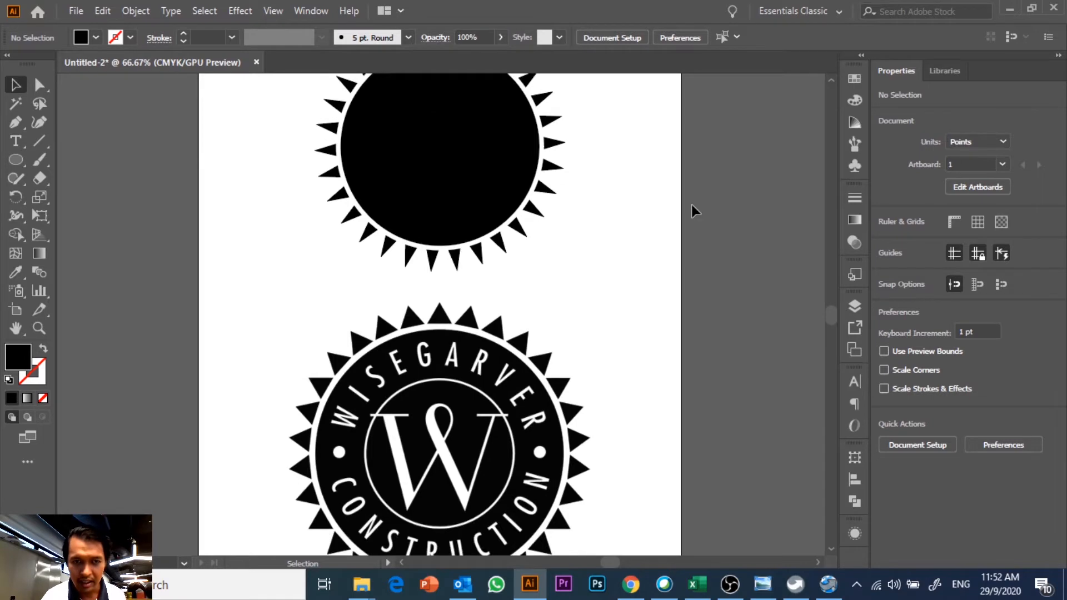
pyautogui.scroll(1, 692, 207)
pyautogui.click(409, 219)
pyautogui.click(595, 256)
pyautogui.scroll(-1, 619, 261)
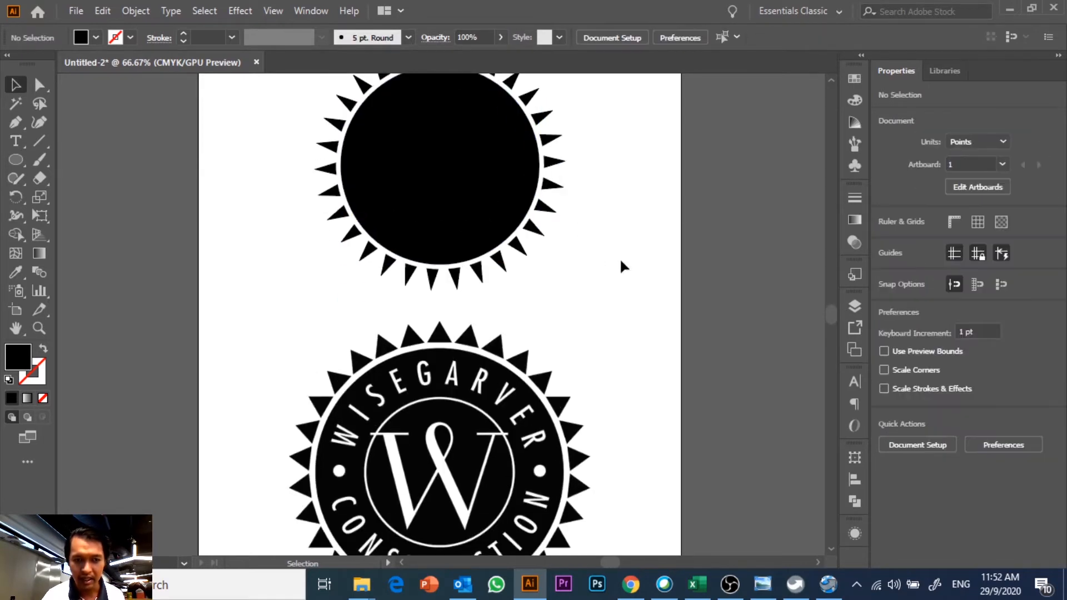
pyautogui.scroll(-1, 621, 266)
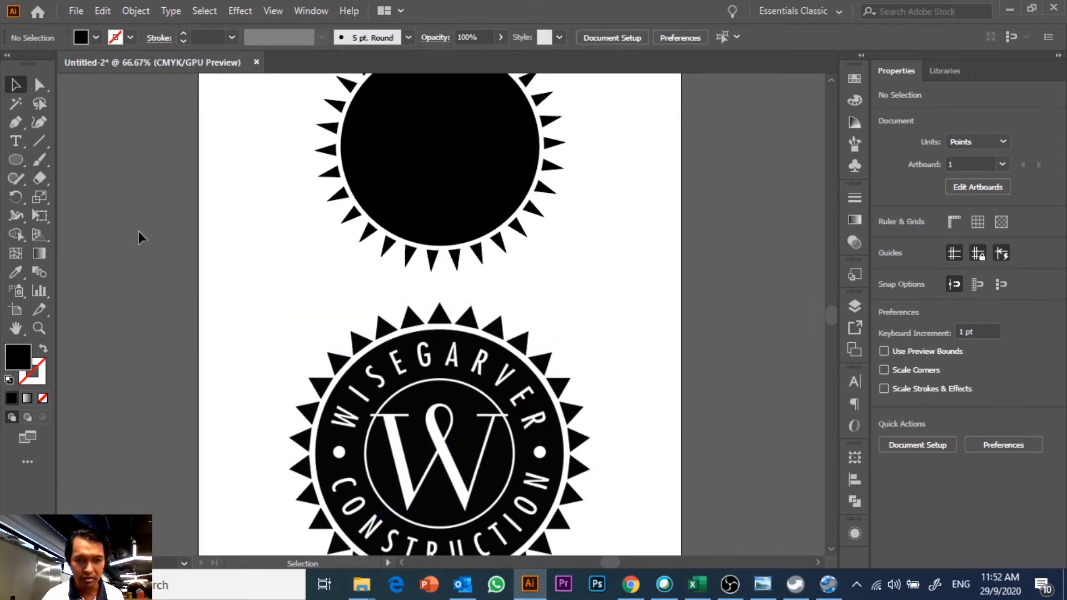
pyautogui.scroll(3, 275, 217)
pyautogui.scroll(-4, 275, 217)
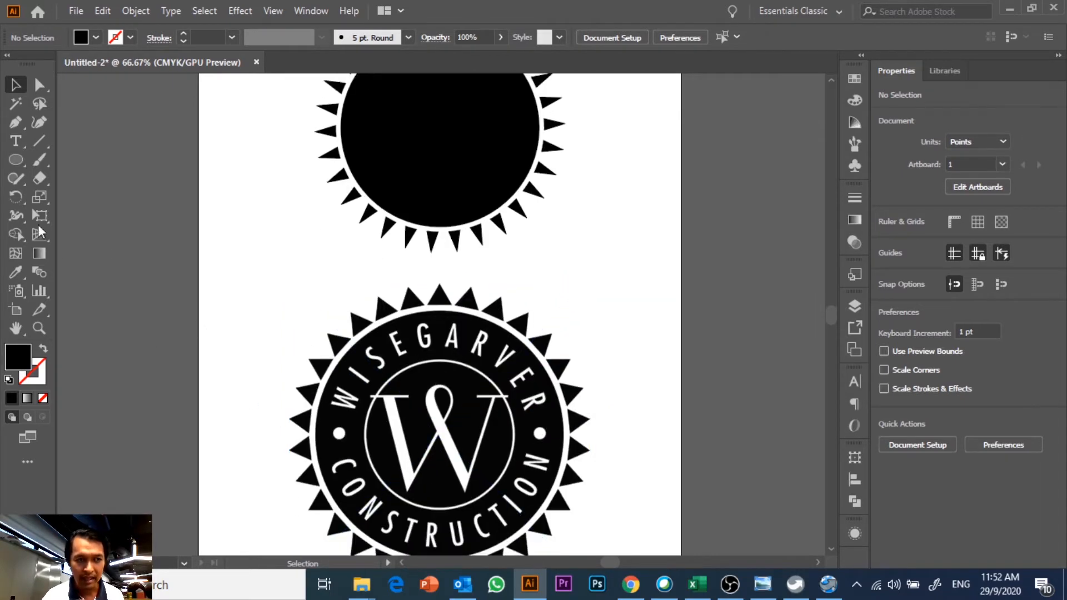
# Draw a circle about 135 pt across with no fill and a 1 pt white stroke inside the black circle.
pyautogui.click(15, 161)
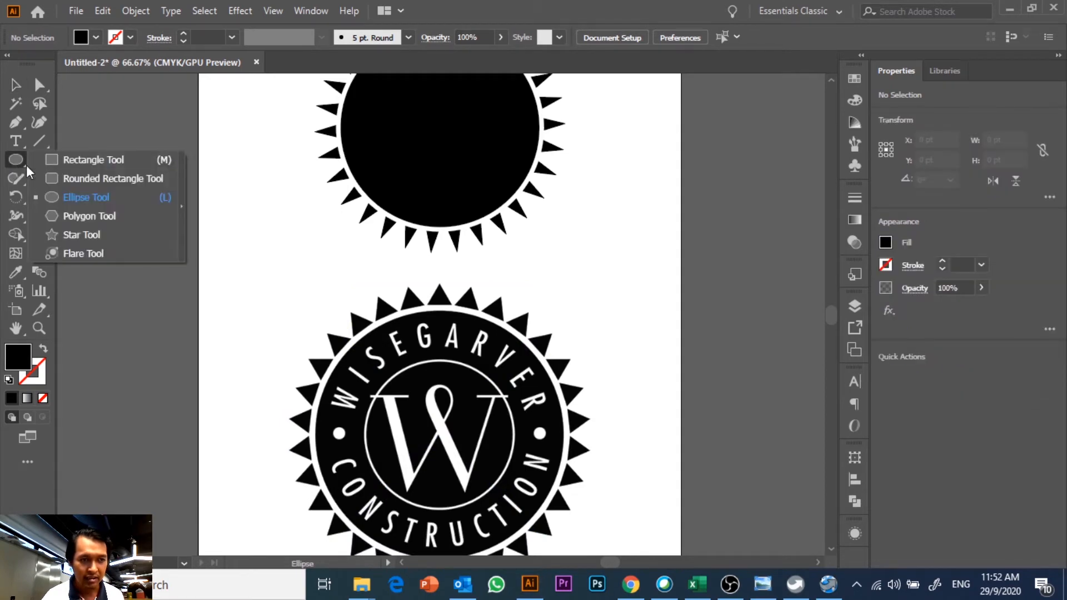
pyautogui.click(74, 191)
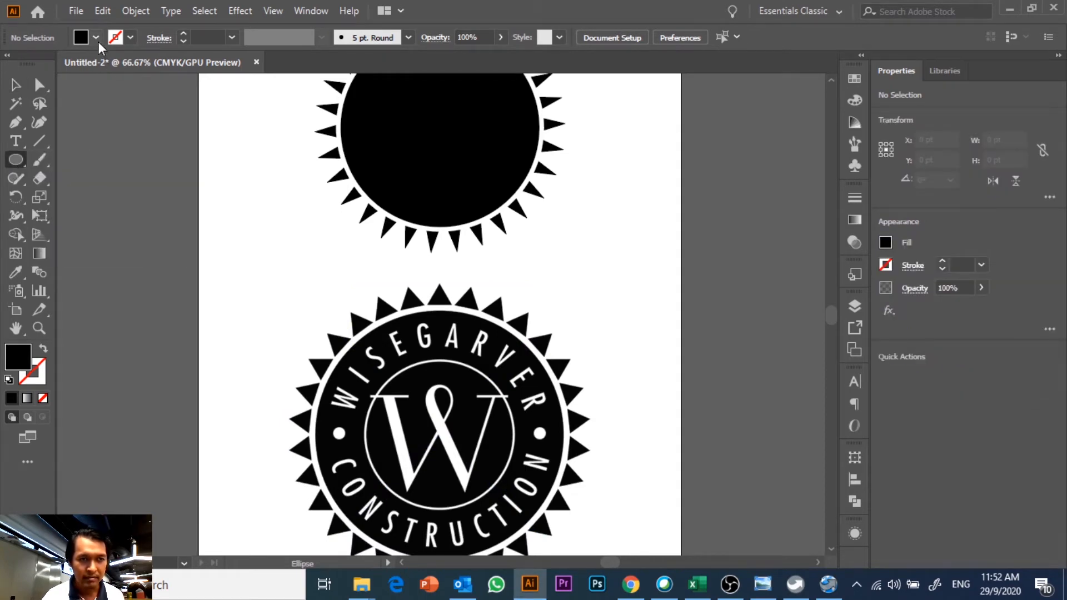
pyautogui.click(98, 41)
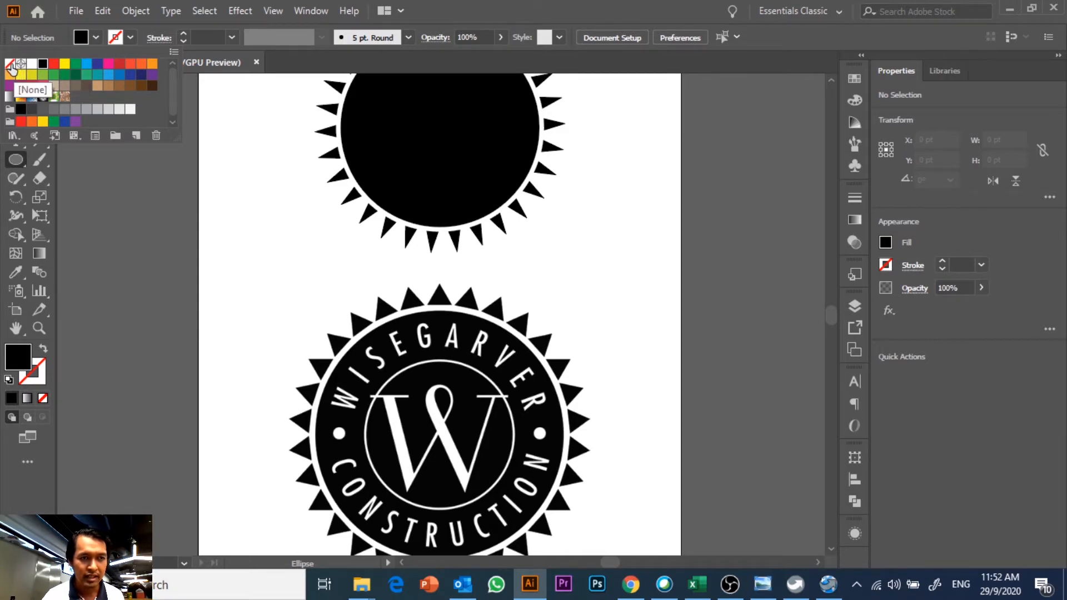
pyautogui.click(11, 65)
pyautogui.click(125, 41)
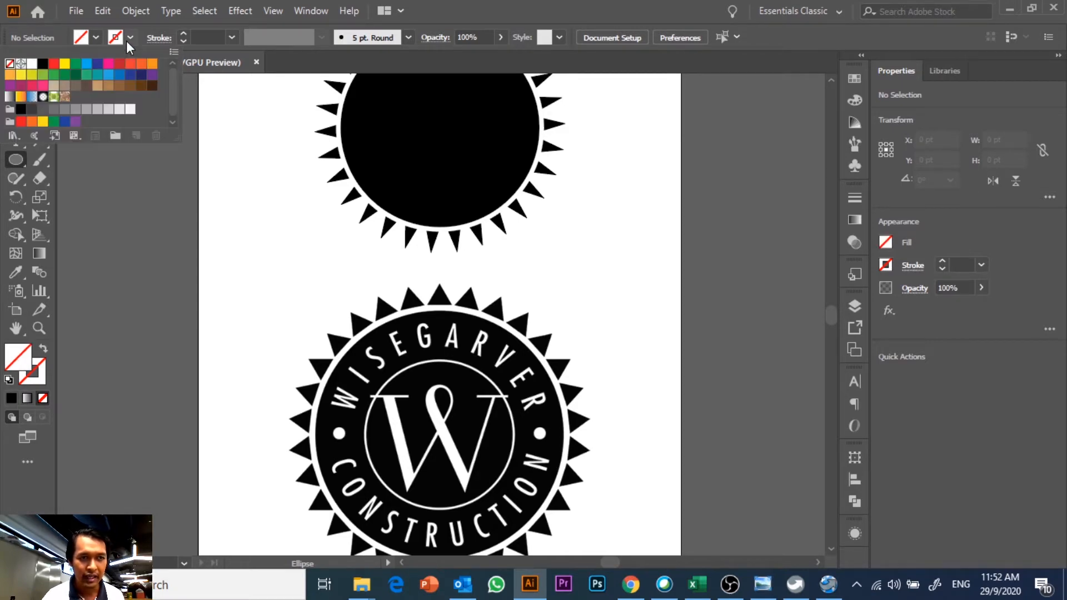
pyautogui.click(31, 63)
pyautogui.scroll(3, 611, 233)
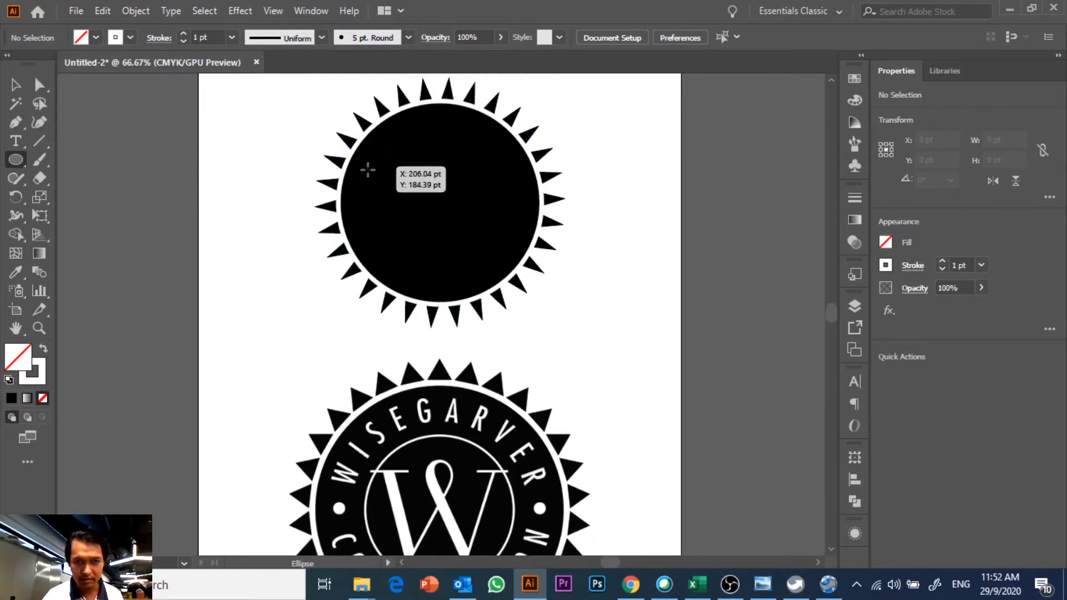
pyautogui.moveTo(382, 163); pyautogui.dragTo(491, 272)
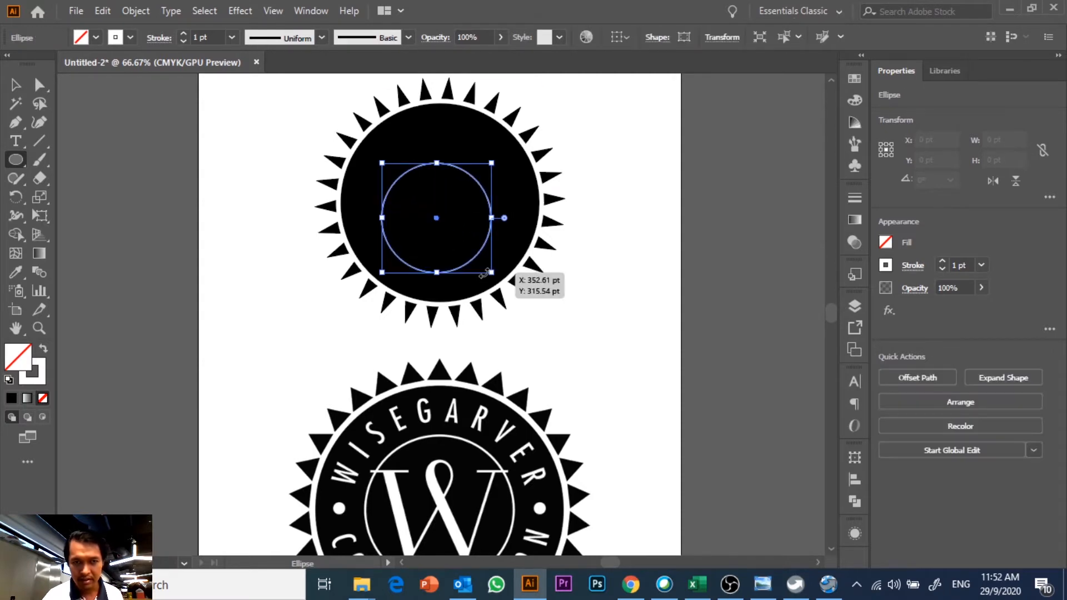
# Nudge the white ring up 26 pt and right 2 pt toward the black circle's centre.
pyautogui.click(12, 88)
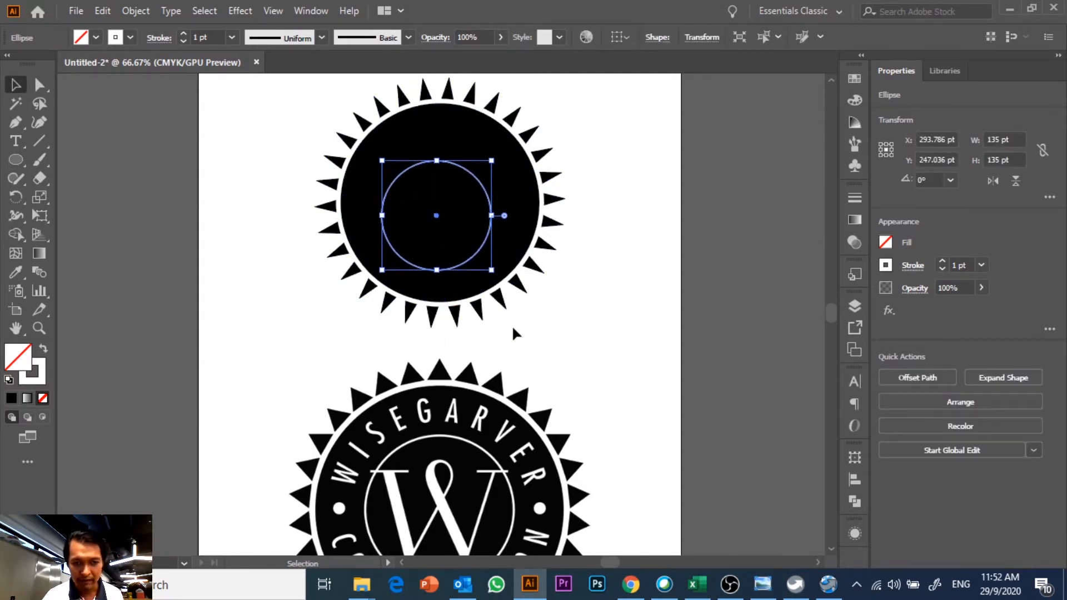
pyautogui.press('Up')
pyautogui.press('Up')
pyautogui.press('Up')
pyautogui.press('Up')
pyautogui.press('Up')
pyautogui.press('Up')
pyautogui.press('Up')
pyautogui.press('Up')
pyautogui.press('Up')
pyautogui.press('Up')
pyautogui.press('Up')
pyautogui.press('Up')
pyautogui.press('Up')
pyautogui.press('Up')
pyautogui.press('Up')
pyautogui.press('Up')
pyautogui.press('Up')
pyautogui.press('Up')
pyautogui.press('Up')
pyautogui.press('Up')
pyautogui.press('Up')
pyautogui.press('Up')
pyautogui.press('Up')
pyautogui.press('Up')
pyautogui.press('Up')
pyautogui.press('Up')
pyautogui.press('Up')
pyautogui.press('Right')
pyautogui.press('Right')
# Align the white ring with the whole spiked badge on their horizontal and vertical centres.
pyautogui.moveTo(618, 264); pyautogui.dragTo(429, 154)
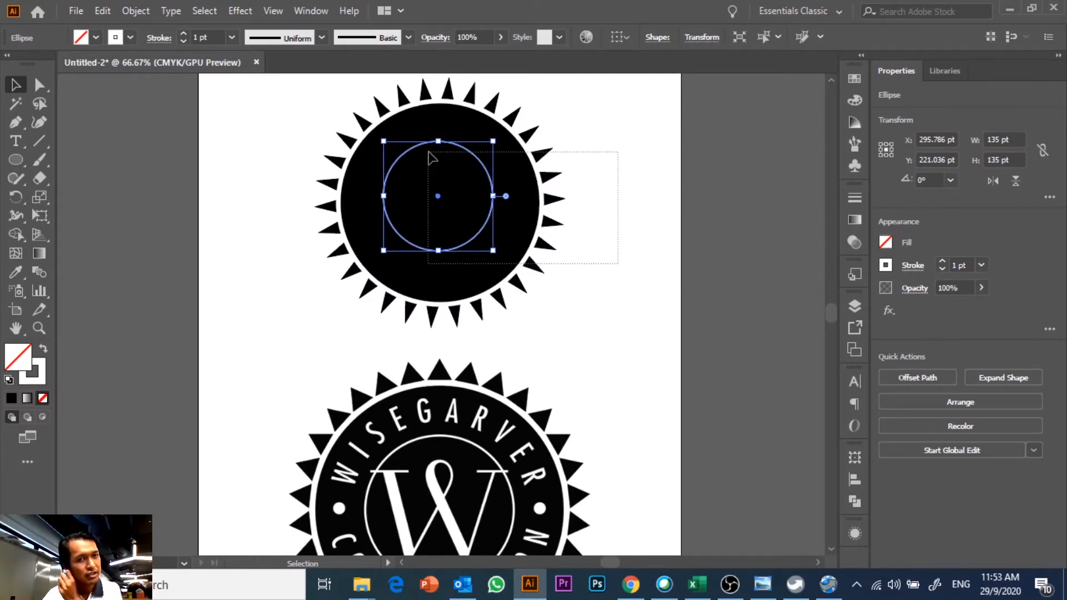
pyautogui.moveTo(428, 154); pyautogui.dragTo(435, 162)
pyautogui.moveTo(605, 293); pyautogui.dragTo(446, 185)
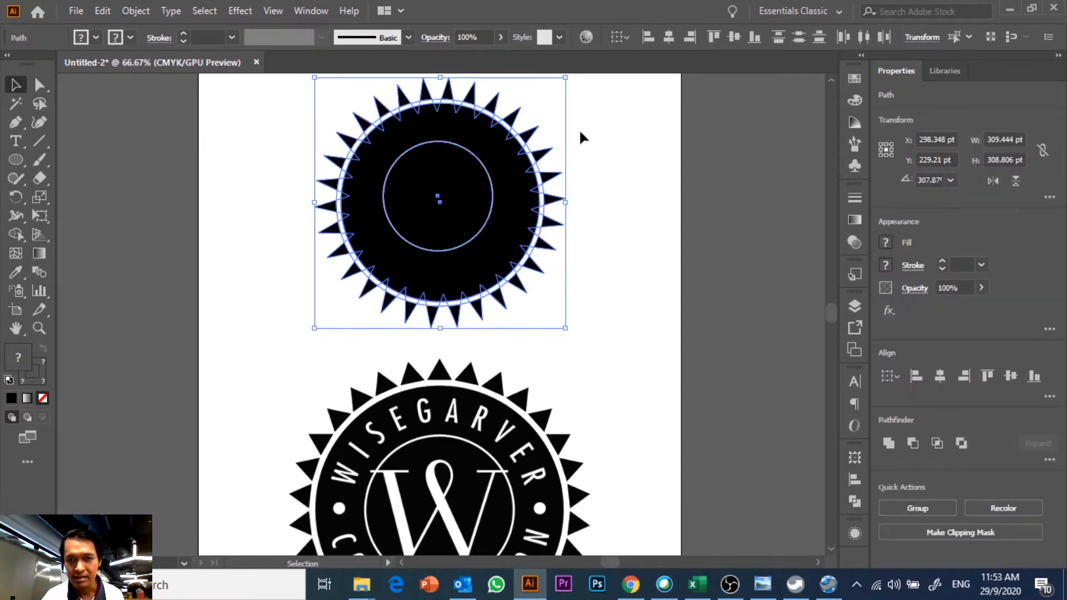
pyautogui.click(669, 39)
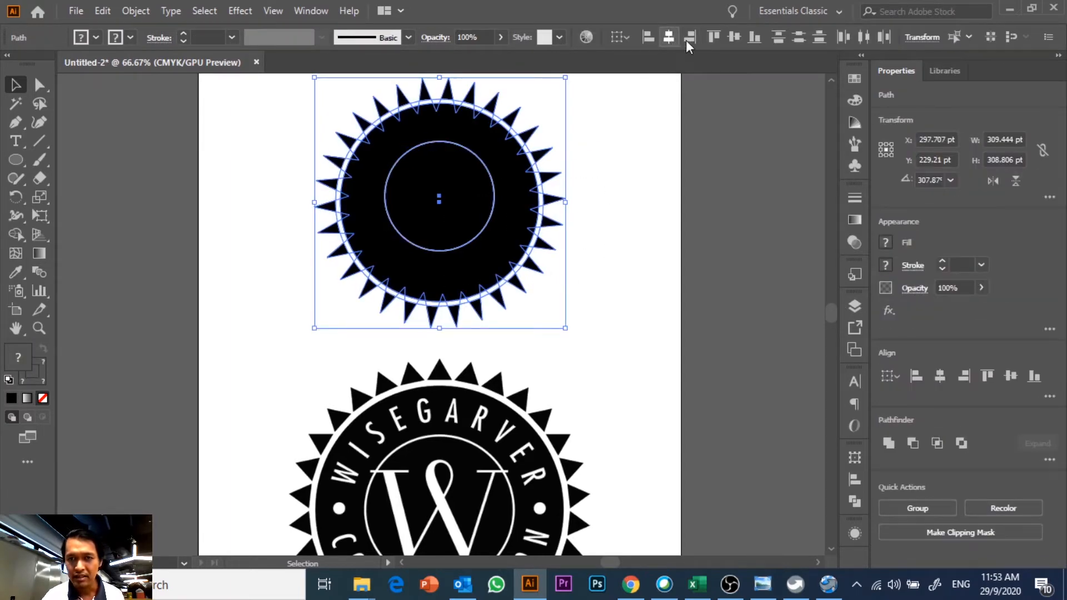
pyautogui.click(735, 39)
pyautogui.click(659, 225)
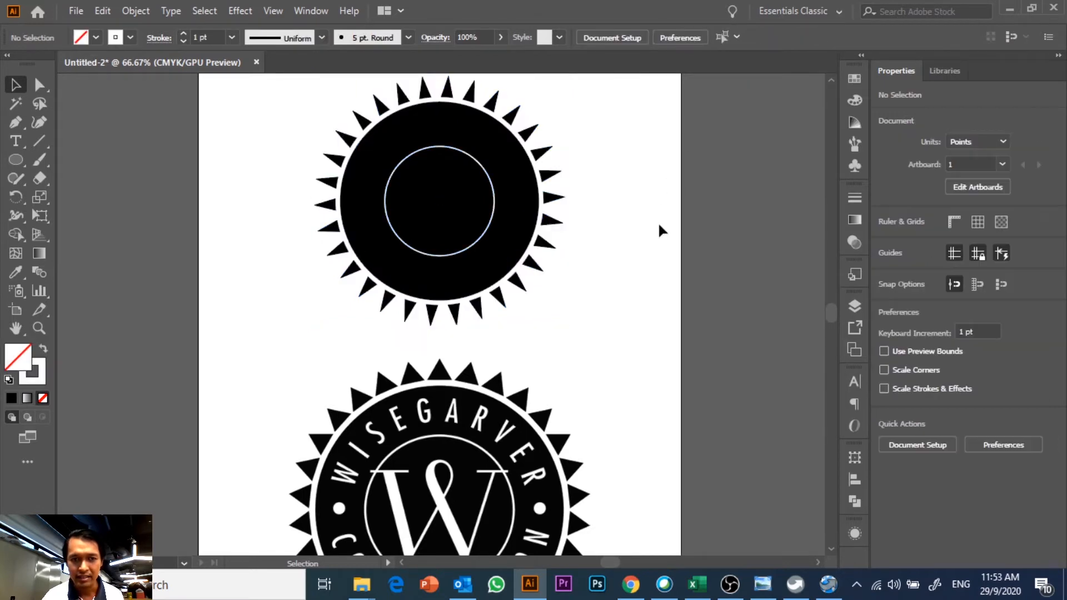
# Compare the new badge with the reference badge below, examining how the lettering sits between the inner ring and the outer edge.
pyautogui.scroll(-4, 657, 222)
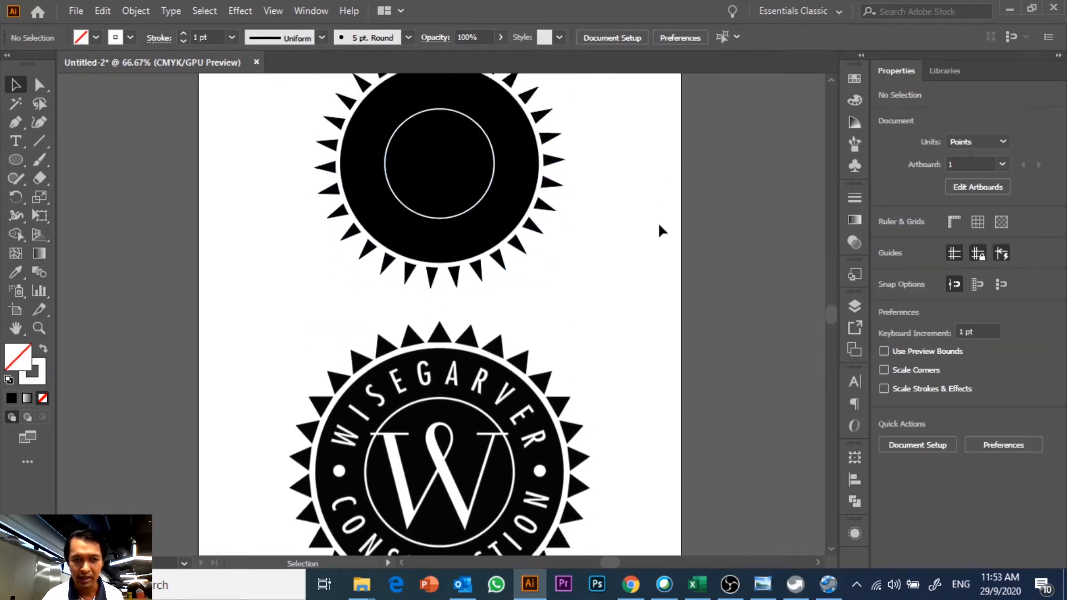
pyautogui.scroll(3, 650, 224)
pyautogui.scroll(-4, 616, 245)
pyautogui.scroll(2, 612, 248)
pyautogui.scroll(2, 612, 249)
pyautogui.scroll(-3, 612, 249)
pyautogui.scroll(4, 611, 252)
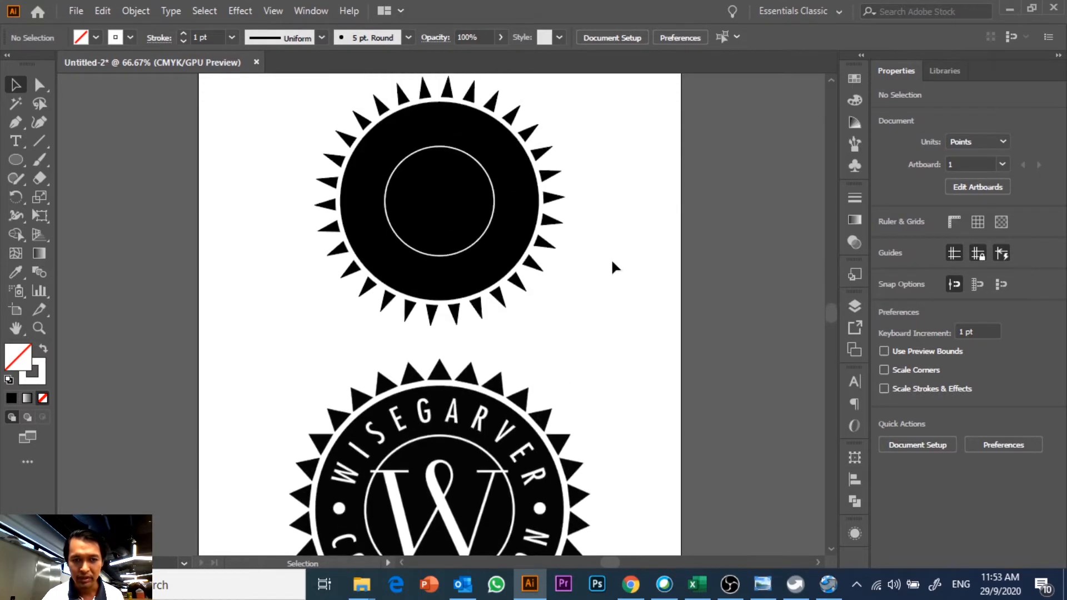
pyautogui.scroll(-6, 583, 283)
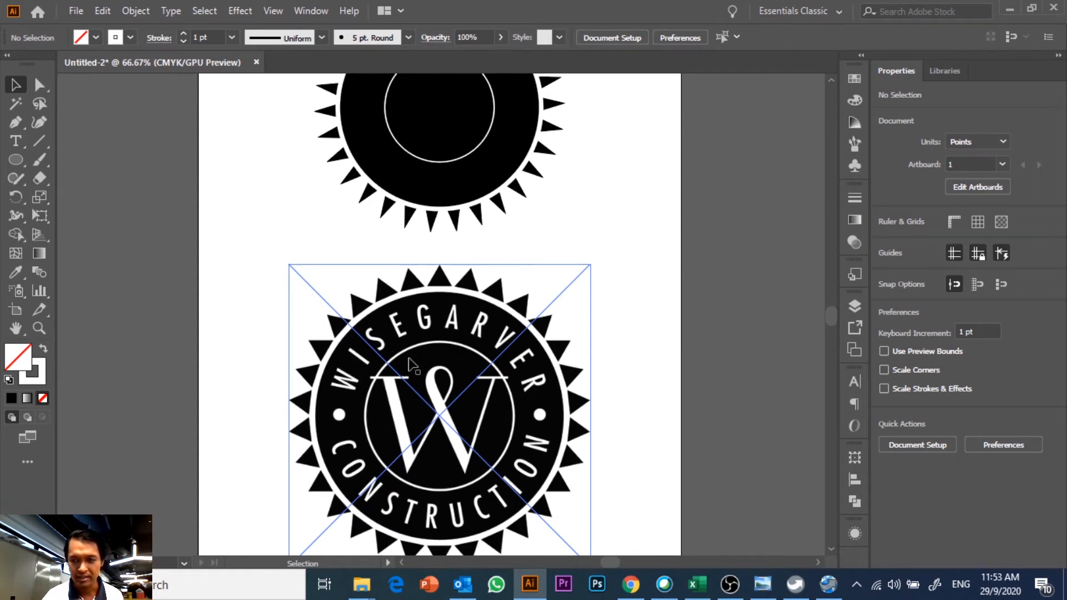
pyautogui.scroll(1, 422, 372)
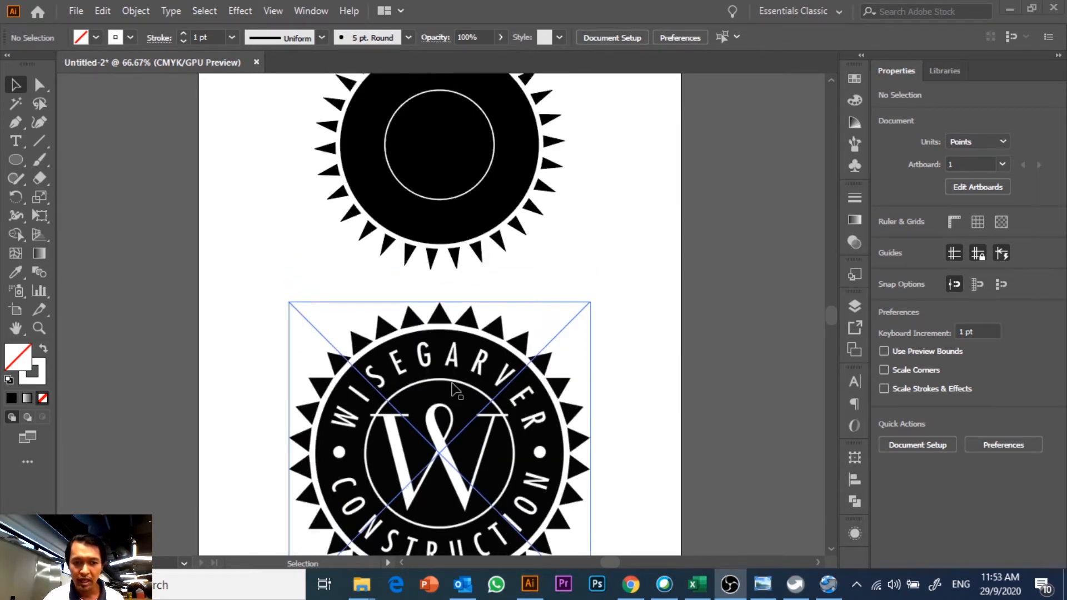
pyautogui.scroll(-1, 452, 387)
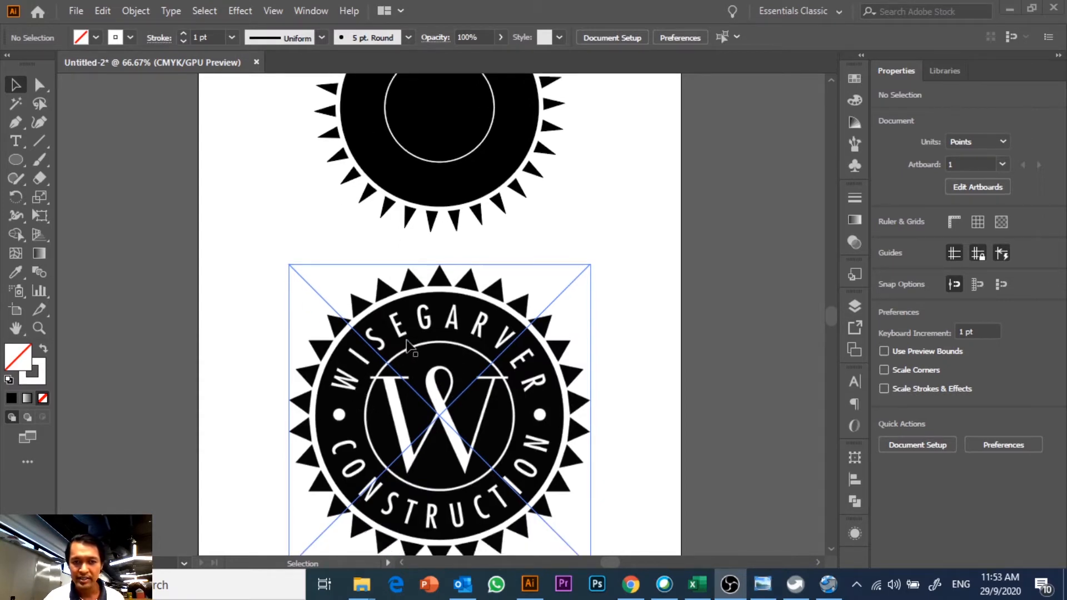
pyautogui.scroll(4, 684, 268)
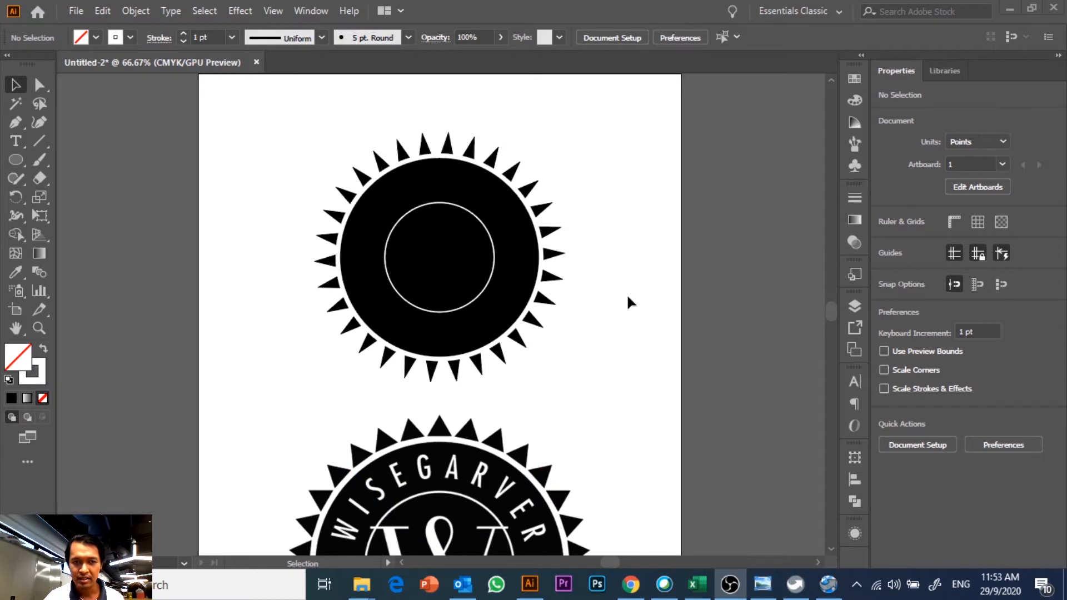
pyautogui.scroll(-1, 641, 299)
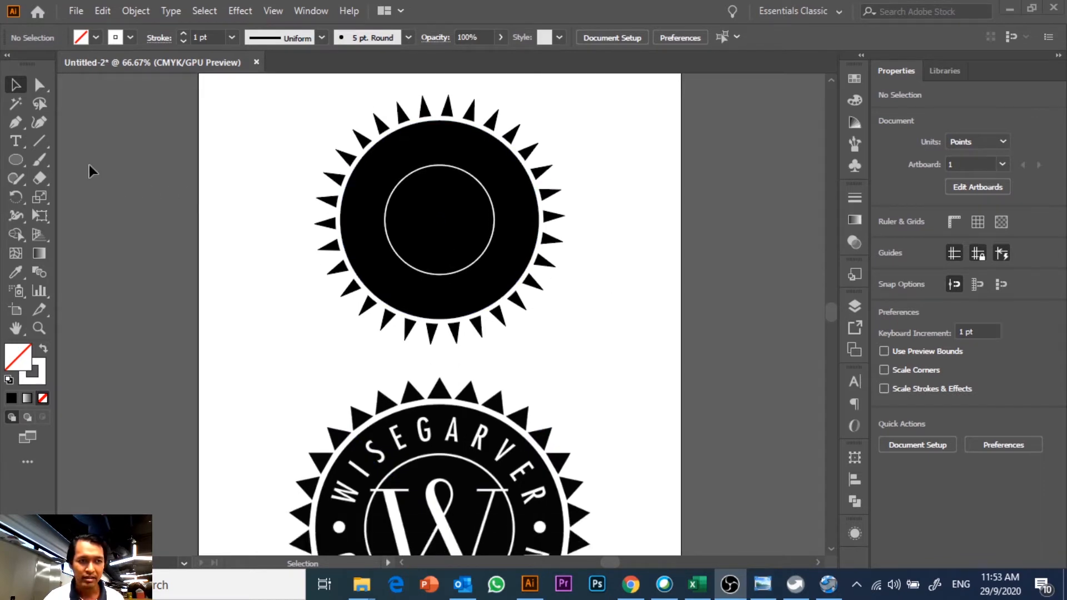
pyautogui.scroll(-2, 578, 380)
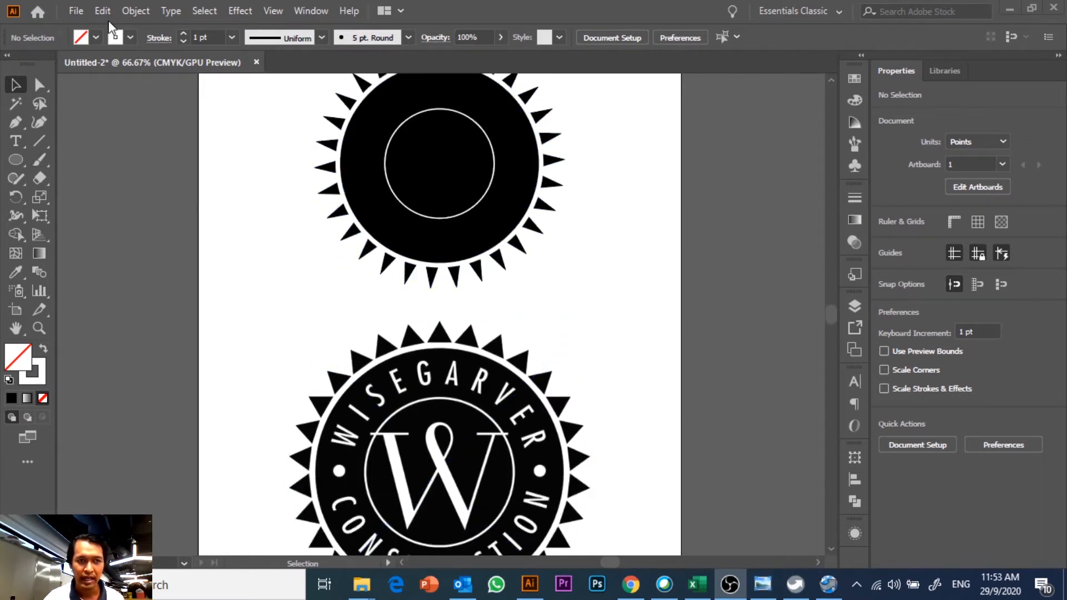
# Draw a second circle about 147 pt across with no fill and a 1 pt white stroke over the inner ring.
pyautogui.click(116, 37)
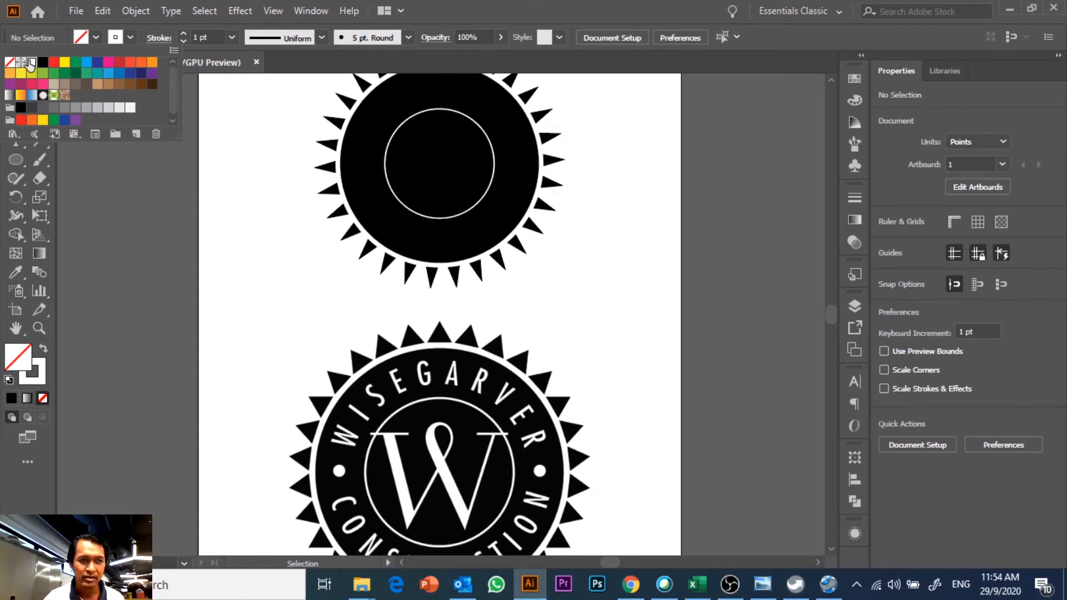
pyautogui.moveTo(21, 155); pyautogui.dragTo(61, 191)
pyautogui.click(128, 38)
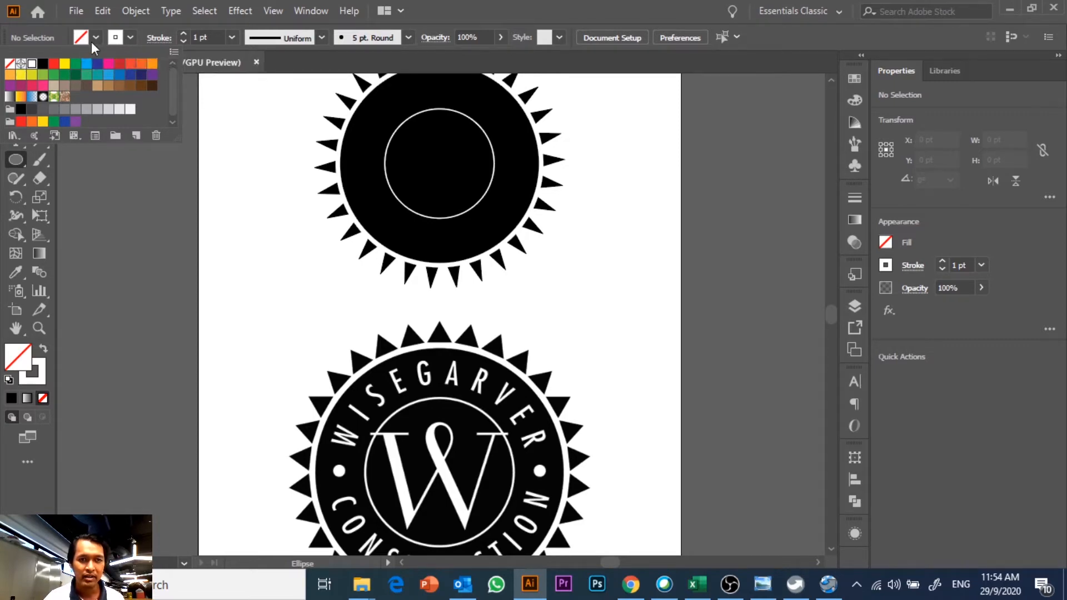
pyautogui.scroll(2, 651, 214)
pyautogui.moveTo(374, 152); pyautogui.dragTo(492, 273)
pyautogui.click(16, 85)
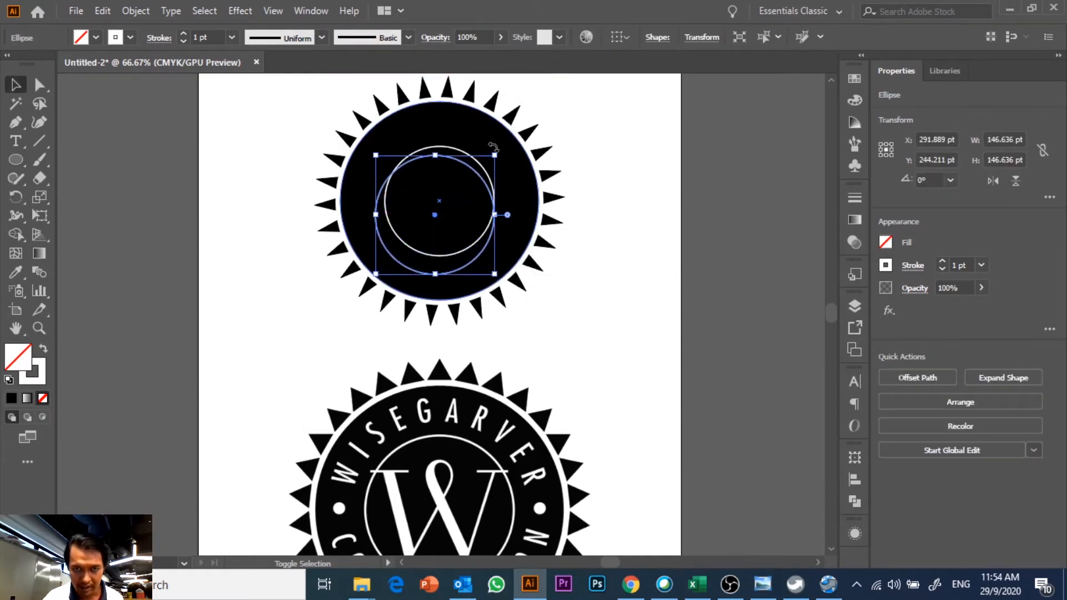
# Enlarge the second ring to about 169 pt across and nudge it left and up toward the badge's centre.
pyautogui.moveTo(495, 155); pyautogui.dragTo(514, 127)
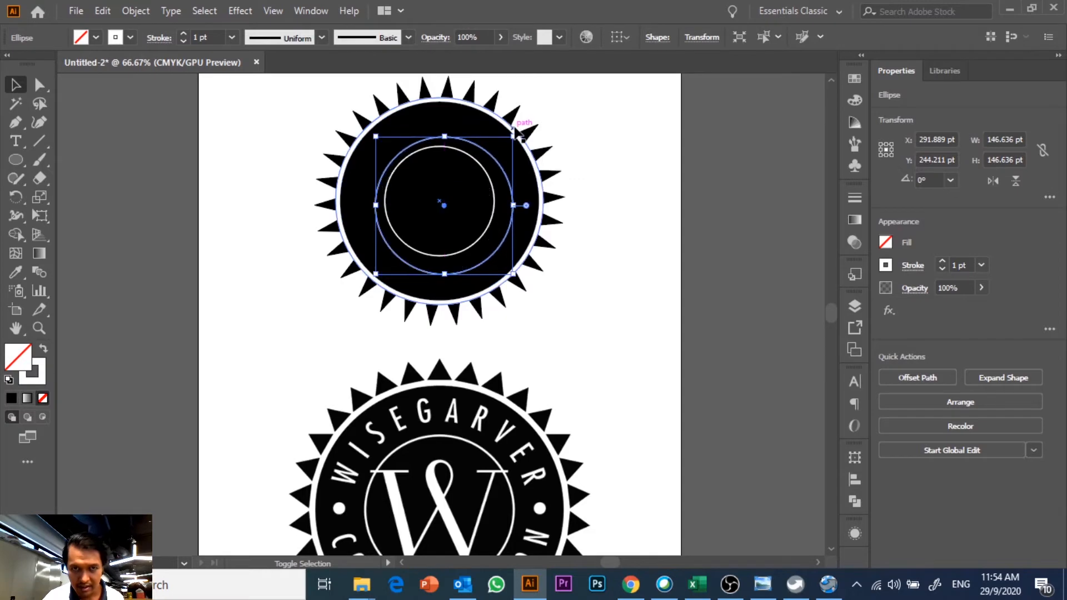
pyautogui.press('Left')
pyautogui.press('Left')
pyautogui.press('Left')
pyautogui.press('Left')
pyautogui.press('Left')
pyautogui.press('Left')
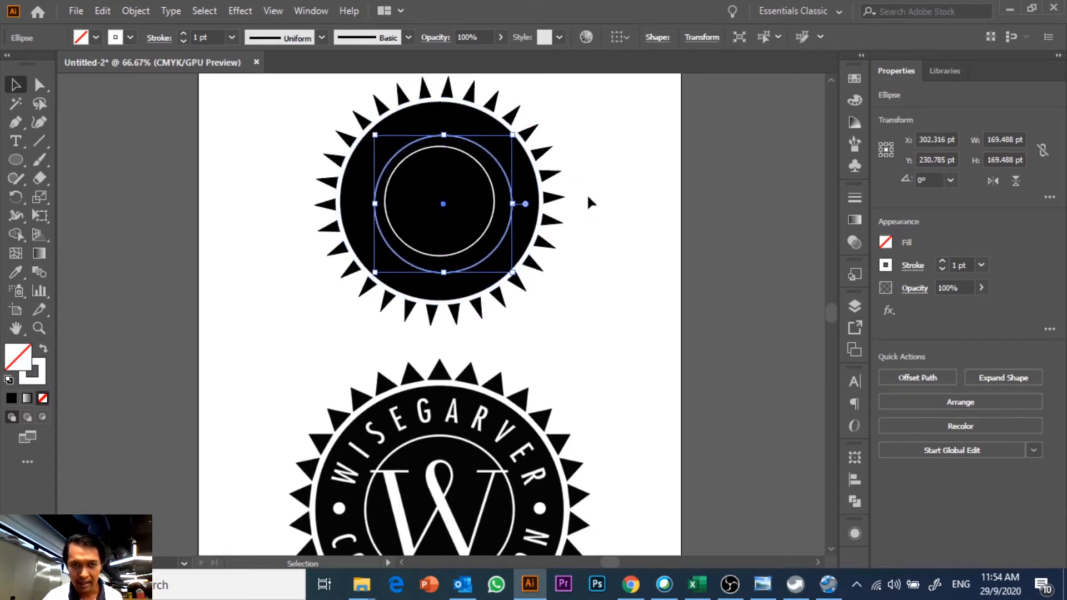
pyautogui.press('Up')
pyautogui.click(624, 236)
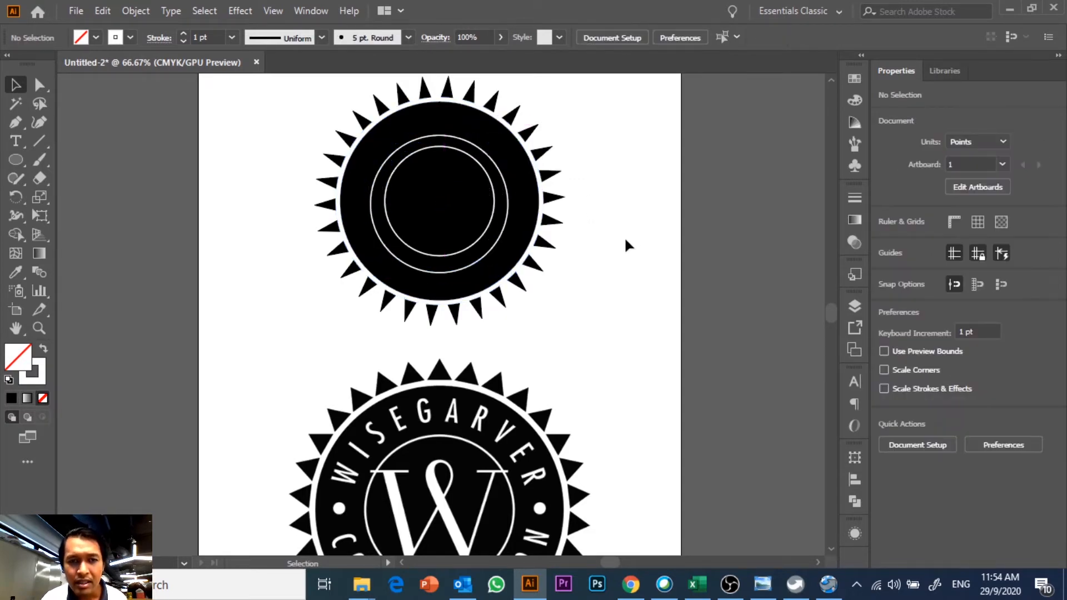
# Align both white rings and the spiked badge to each other on their horizontal and vertical centres.
pyautogui.moveTo(624, 236); pyautogui.dragTo(441, 165)
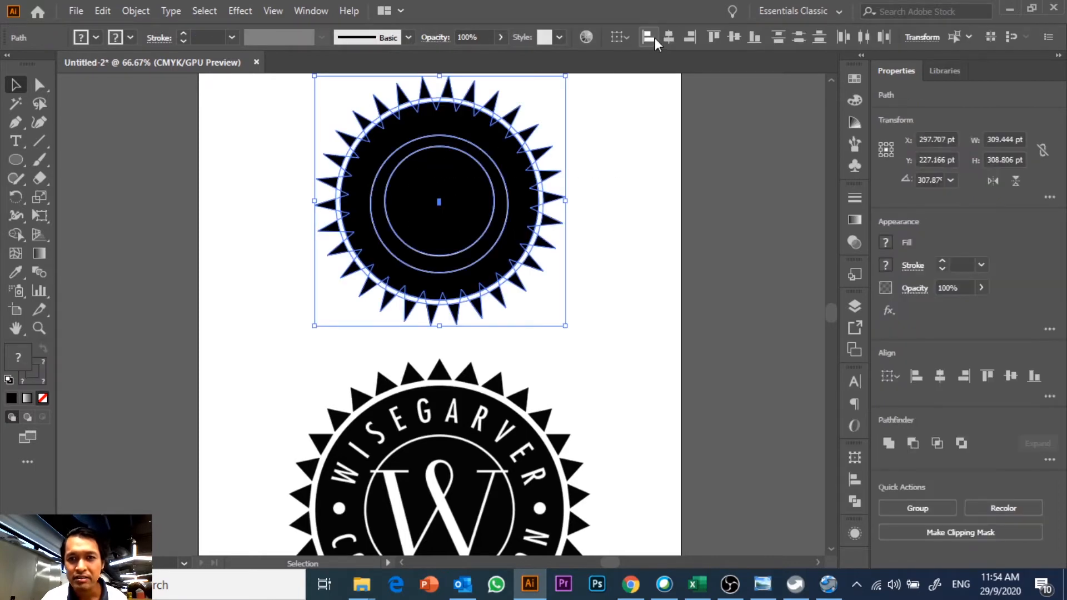
pyautogui.click(665, 38)
pyautogui.click(735, 43)
pyautogui.click(668, 168)
# Shrink the outer white ring to about 156 pt across so it sits closer around the inner ring.
pyautogui.scroll(3, 645, 182)
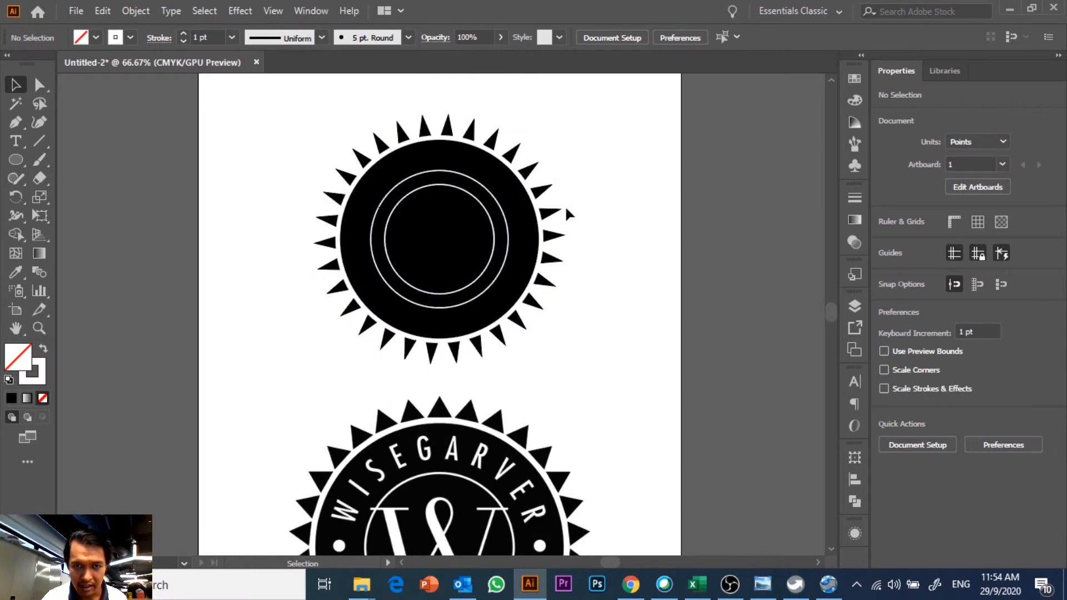
pyautogui.click(509, 229)
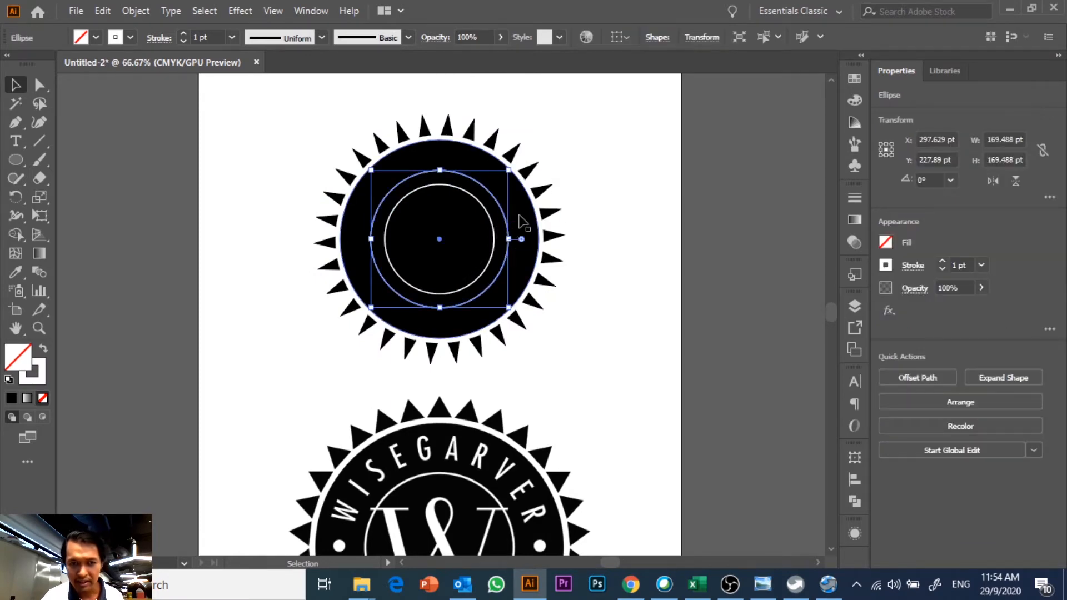
pyautogui.moveTo(508, 174); pyautogui.dragTo(503, 175)
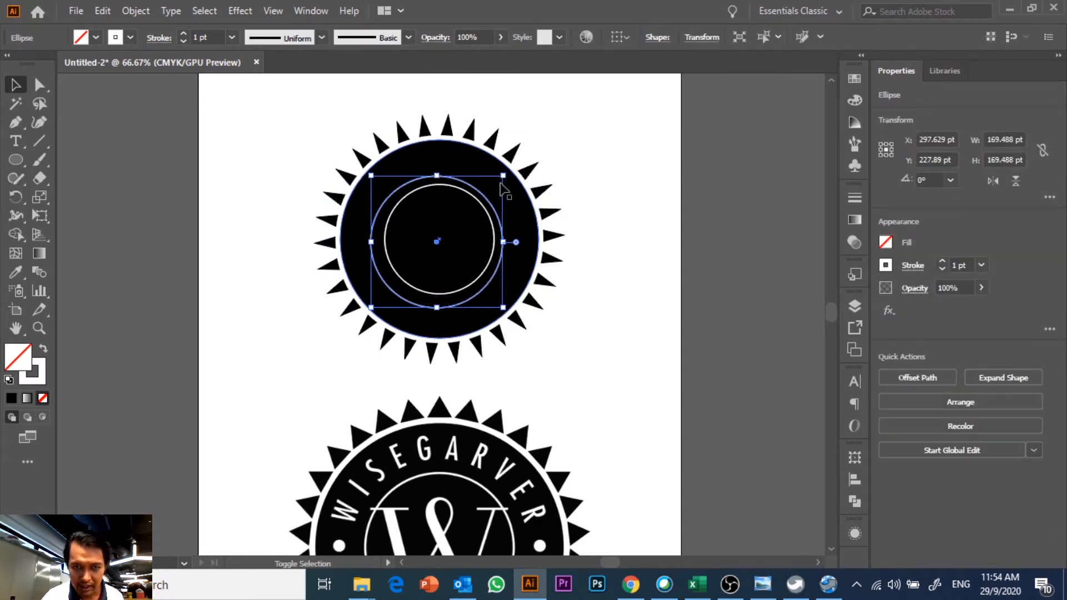
pyautogui.moveTo(372, 307); pyautogui.dragTo(377, 301)
pyautogui.click(573, 294)
# Realign the resized outer ring and the rest of the badge on their horizontal and vertical centres.
pyautogui.moveTo(597, 295); pyautogui.dragTo(373, 190)
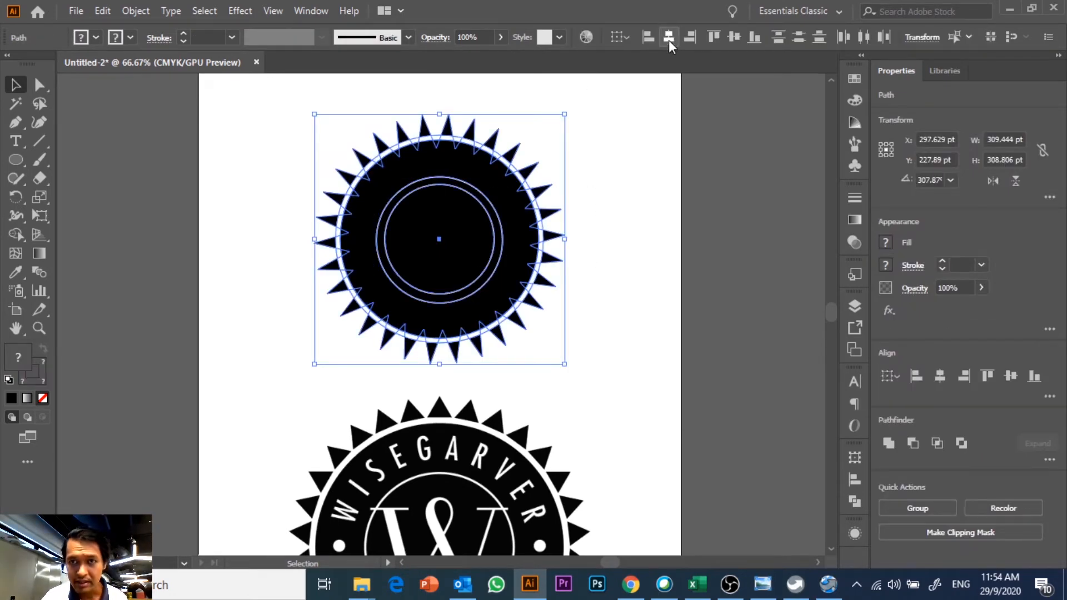
pyautogui.click(735, 38)
pyautogui.click(654, 187)
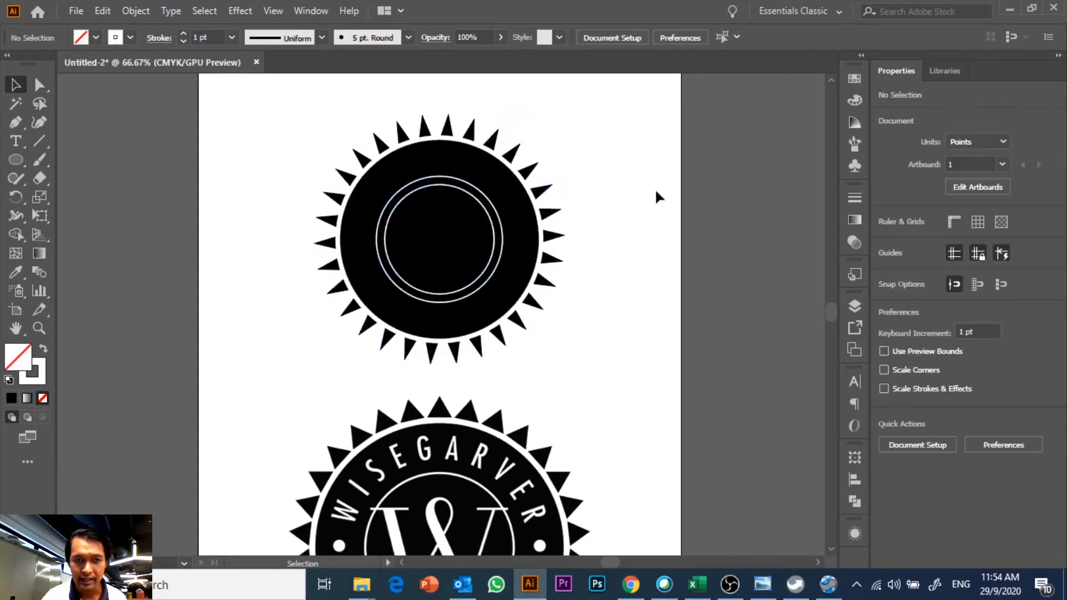
# Turn the outer white ring into a text path with the Type on a Path tool.
pyautogui.click(392, 196)
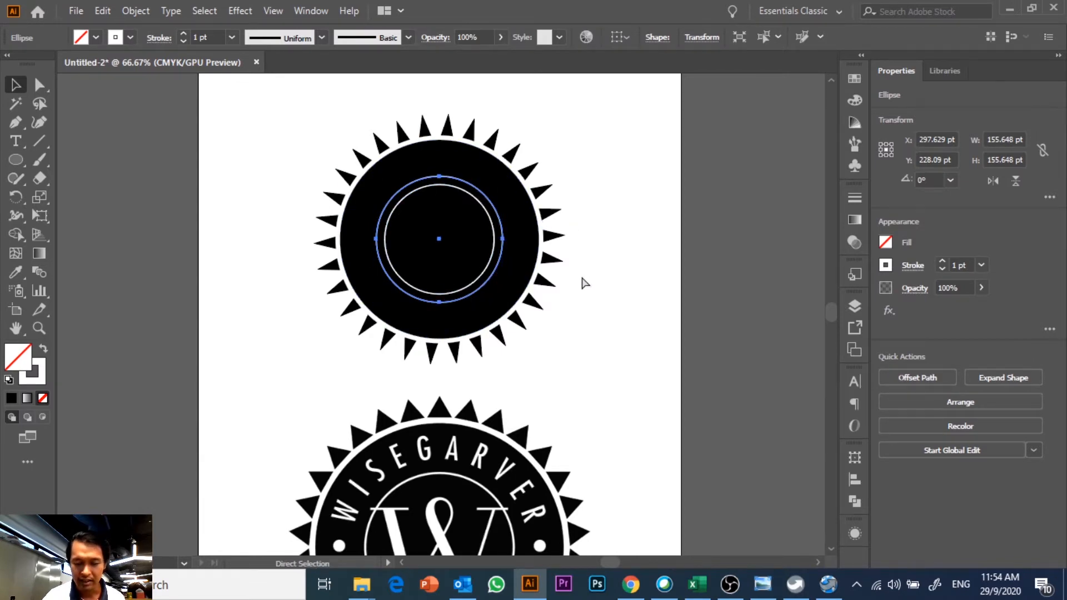
pyautogui.hotkey('ctrl', '1')
pyautogui.scroll(-1, 589, 281)
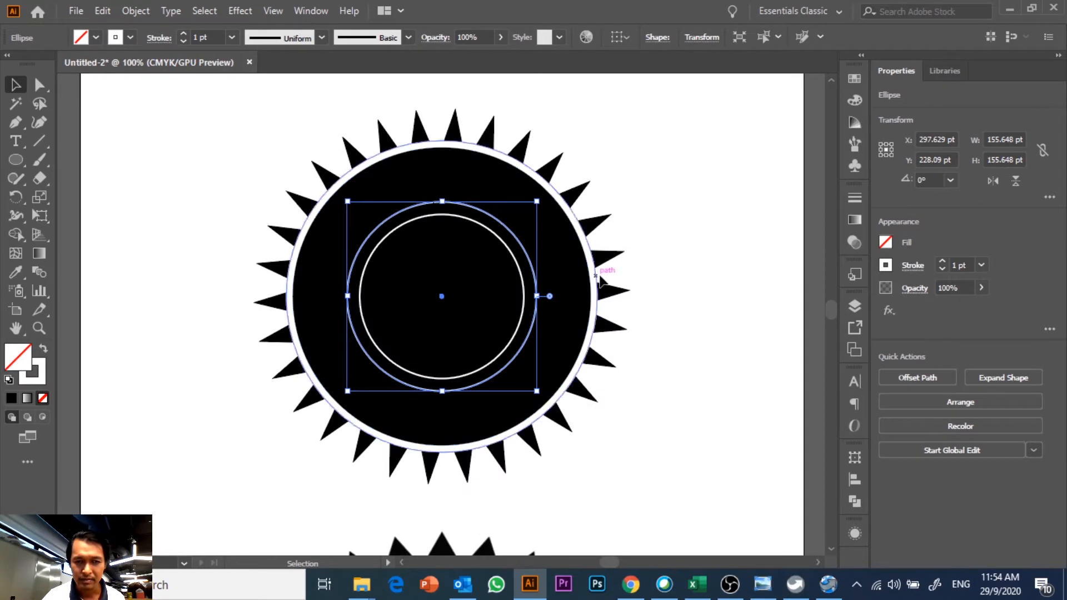
pyautogui.click(645, 280)
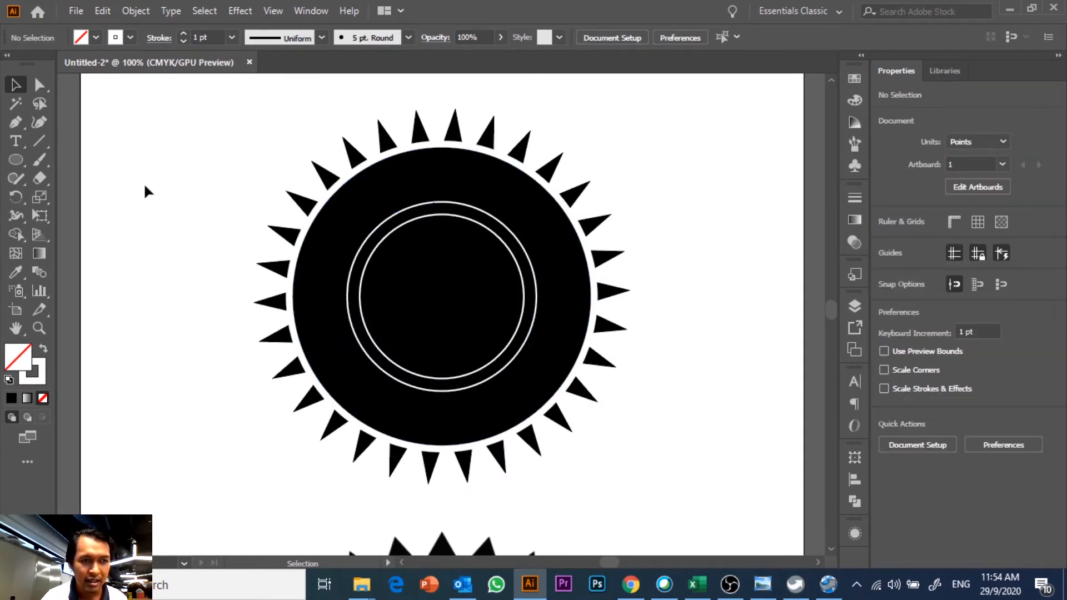
pyautogui.click(19, 146)
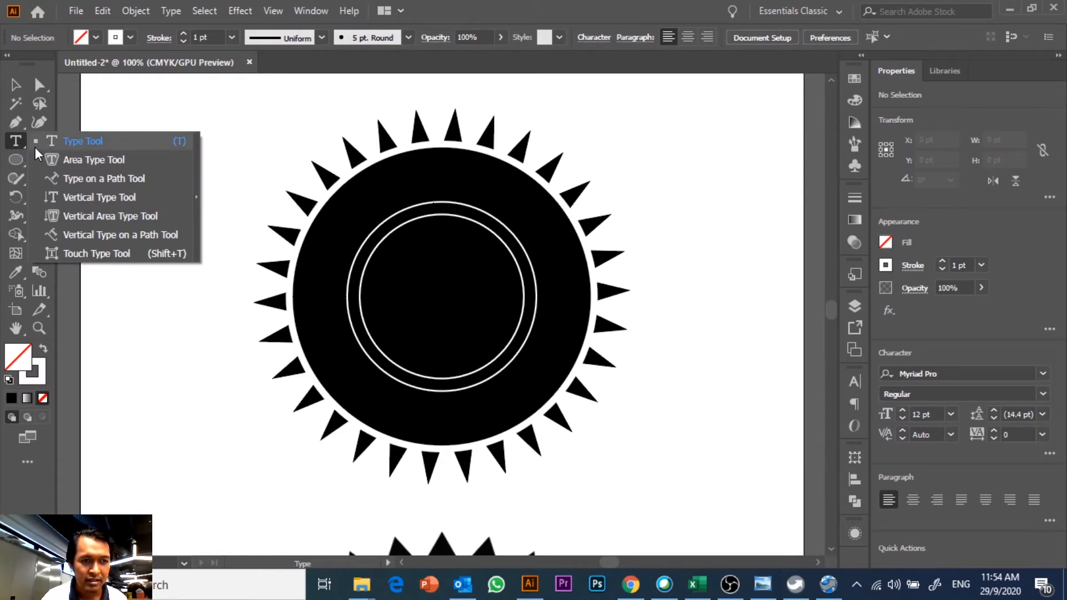
pyautogui.click(64, 179)
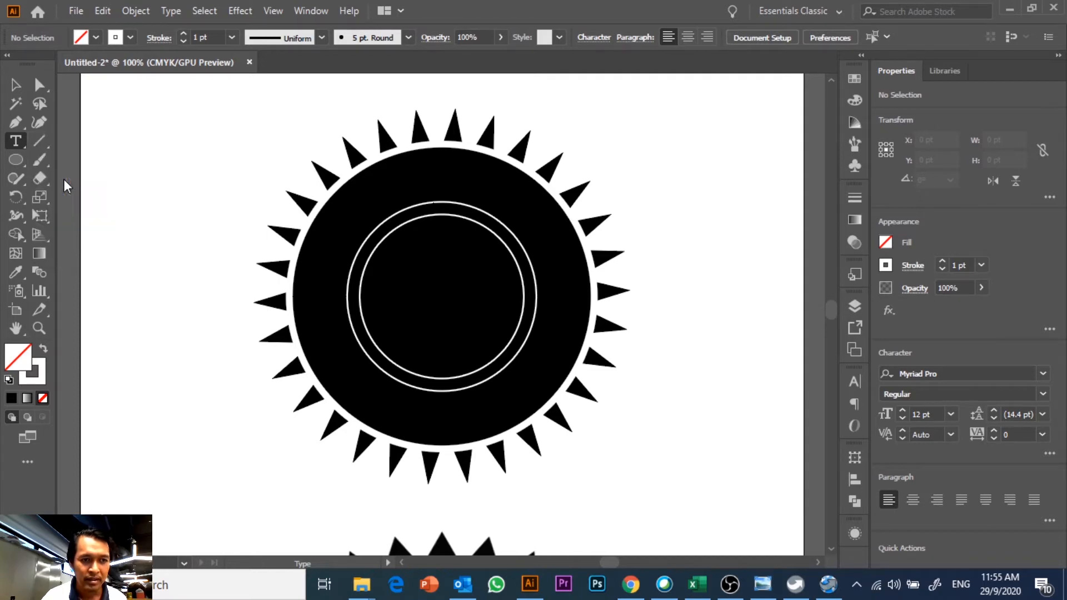
pyautogui.click(16, 142)
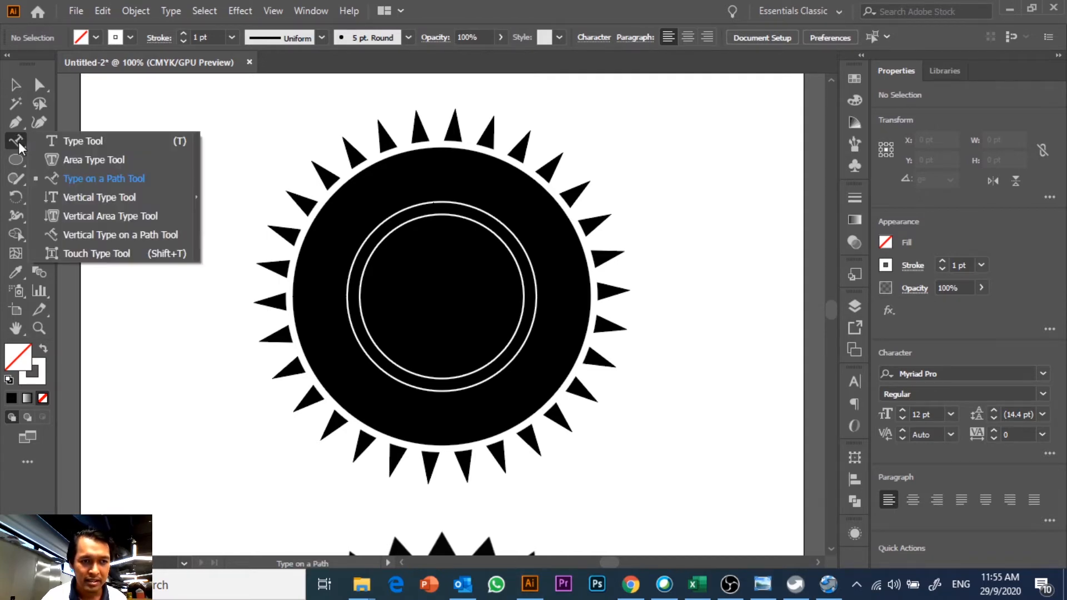
pyautogui.click(105, 178)
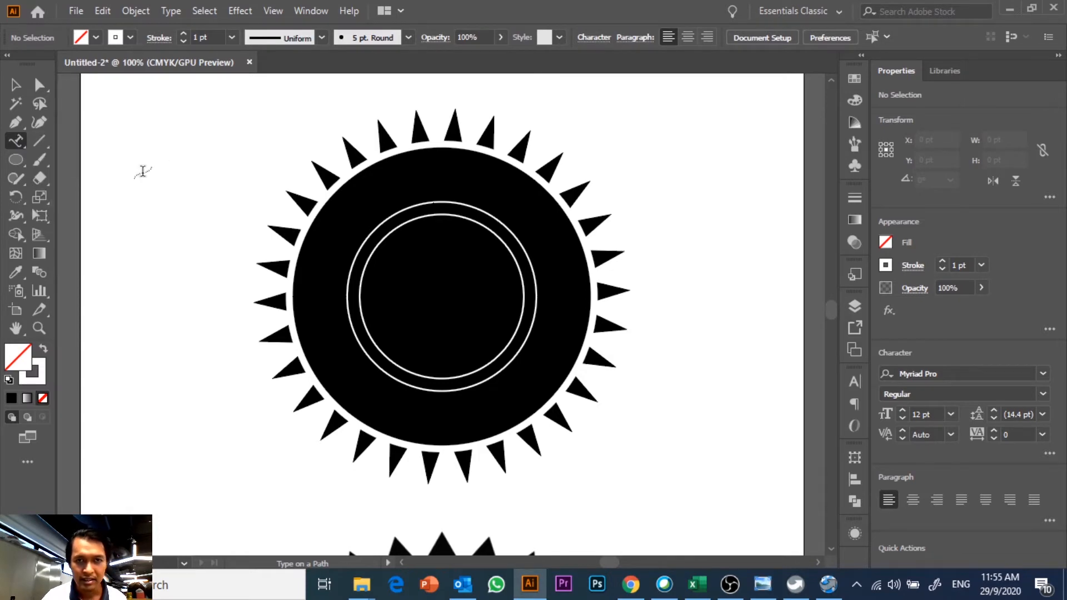
pyautogui.click(349, 276)
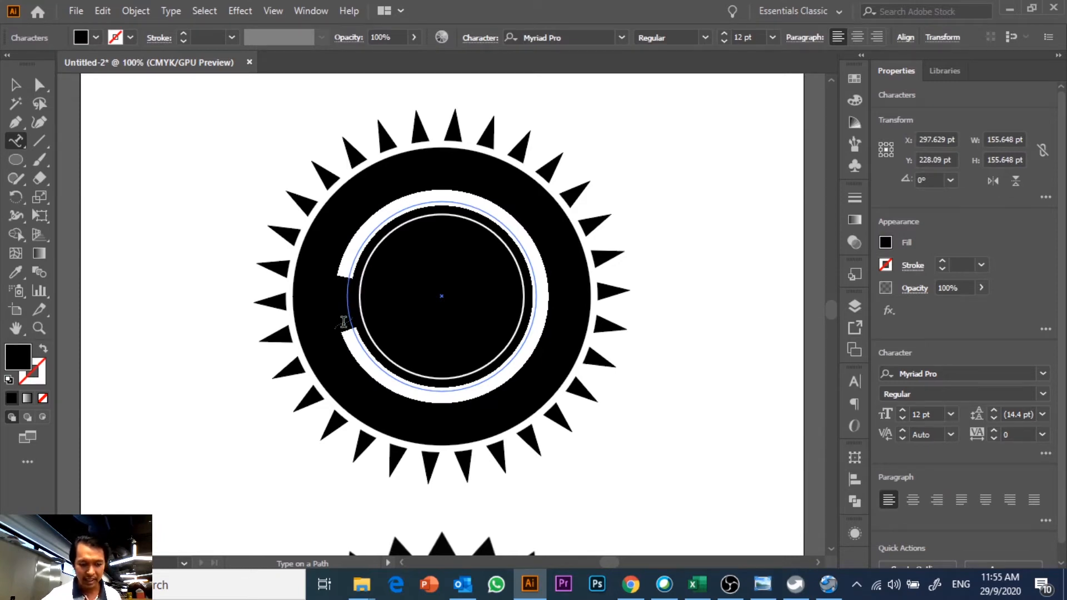
# Replace the placeholder text on the circular path with "weiswgarver" and fill the whole word white.
pyautogui.press('BackSpace')
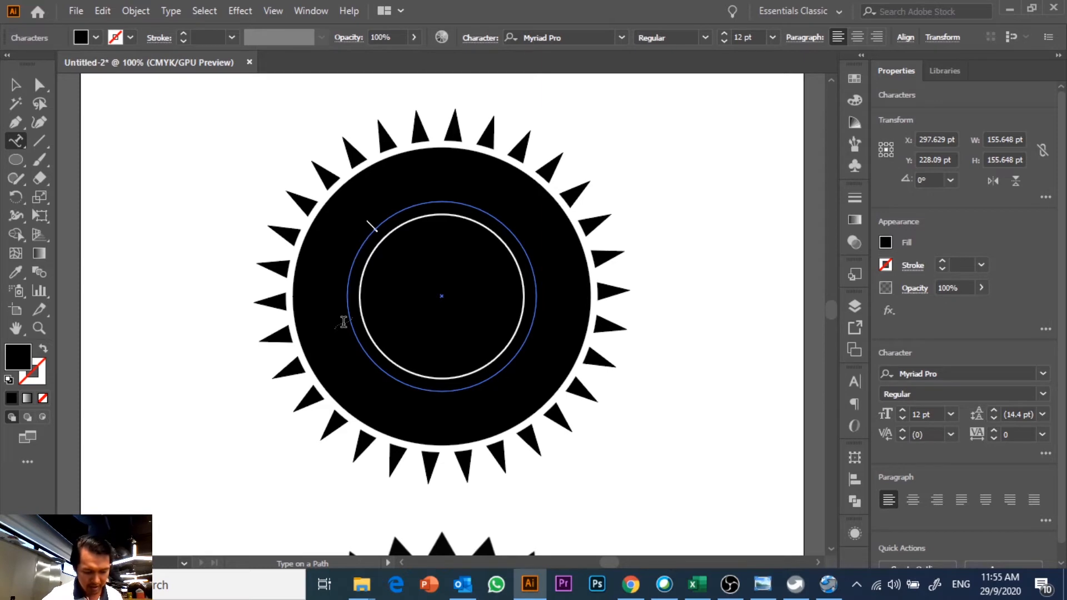
pyautogui.press('ctrl')
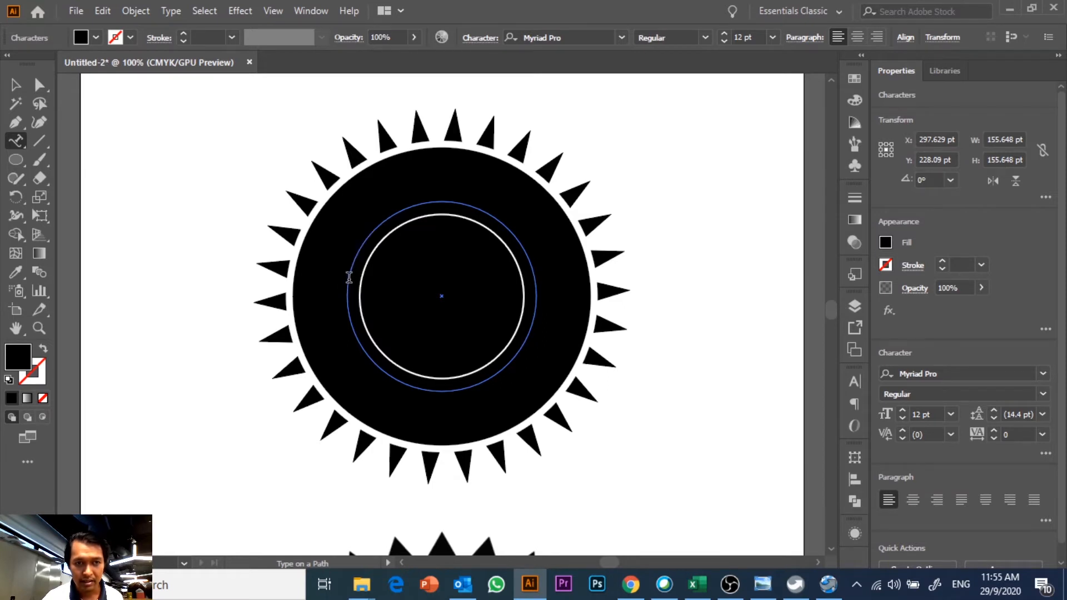
pyautogui.moveTo(345, 278); pyautogui.dragTo(347, 267)
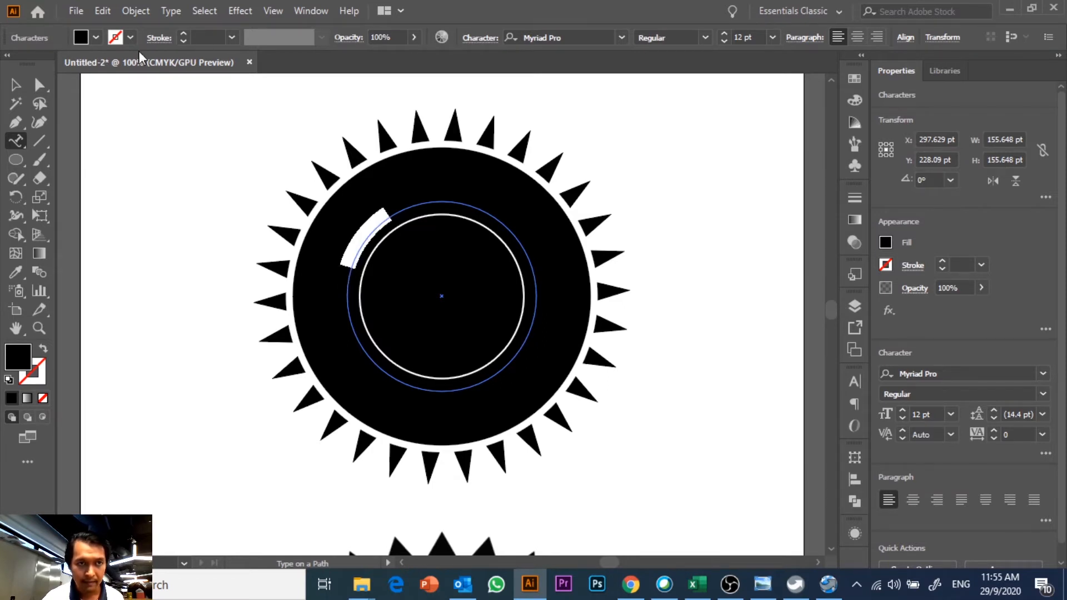
pyautogui.click(96, 37)
pyautogui.click(31, 63)
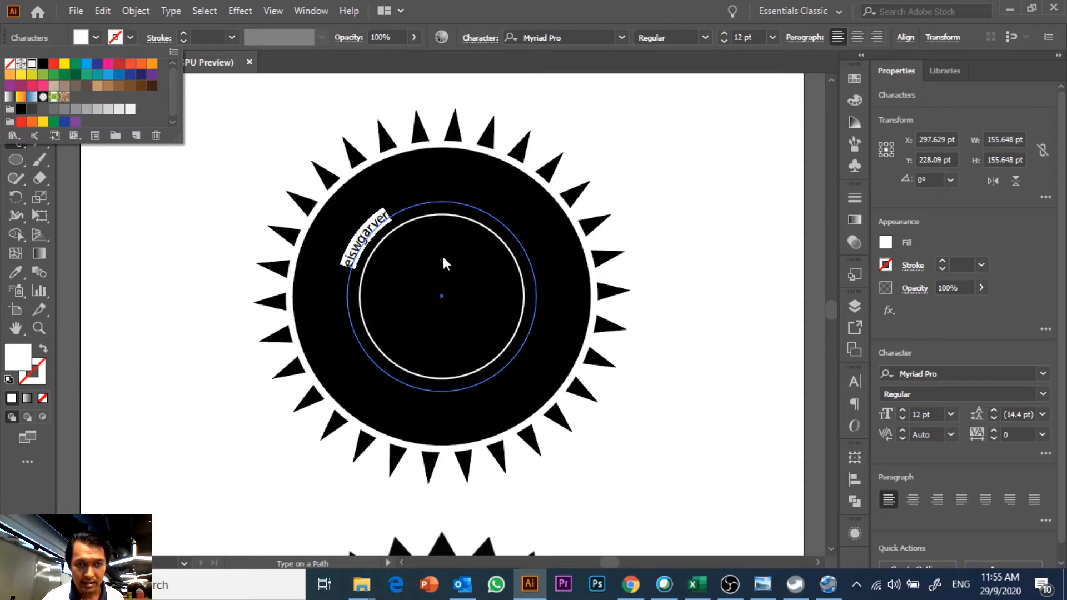
pyautogui.click(380, 225)
pyautogui.click(380, 219)
pyautogui.moveTo(389, 213); pyautogui.dragTo(344, 276)
pyautogui.click(96, 37)
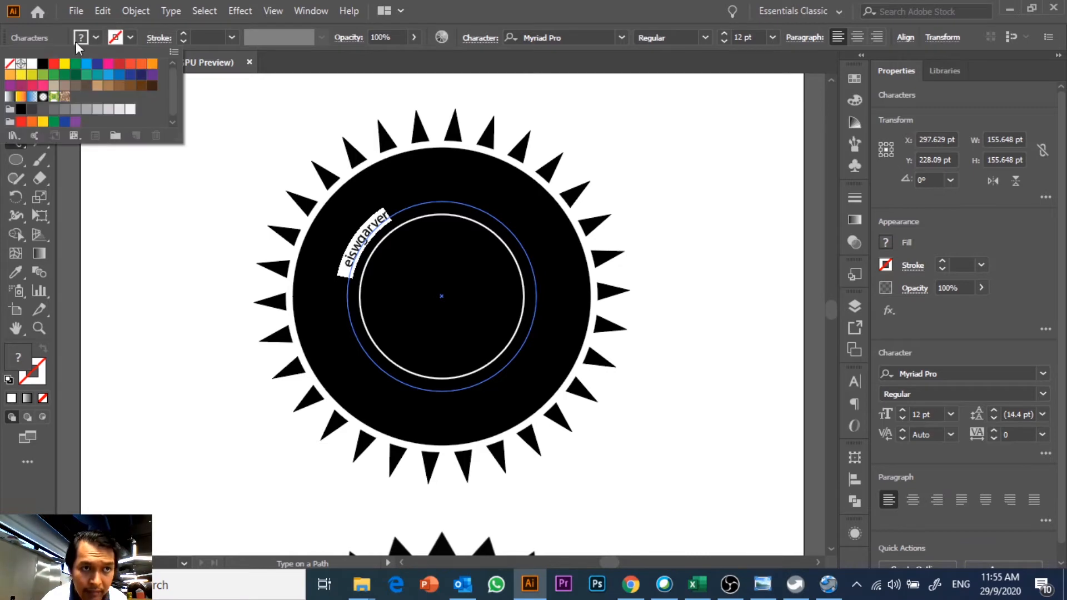
pyautogui.click(33, 64)
pyautogui.click(365, 247)
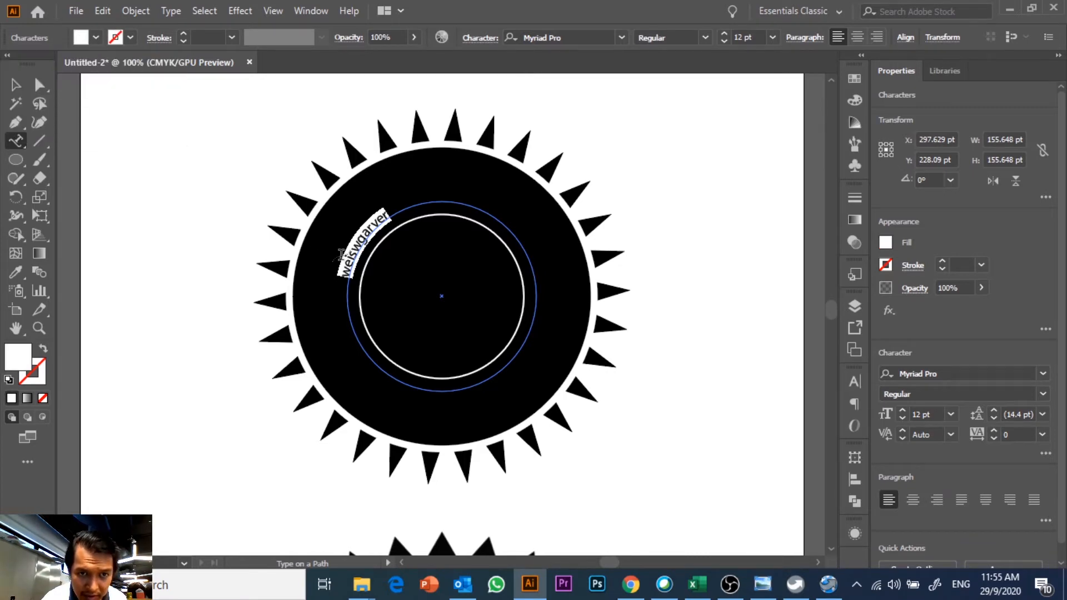
pyautogui.click(347, 256)
pyautogui.click(683, 313)
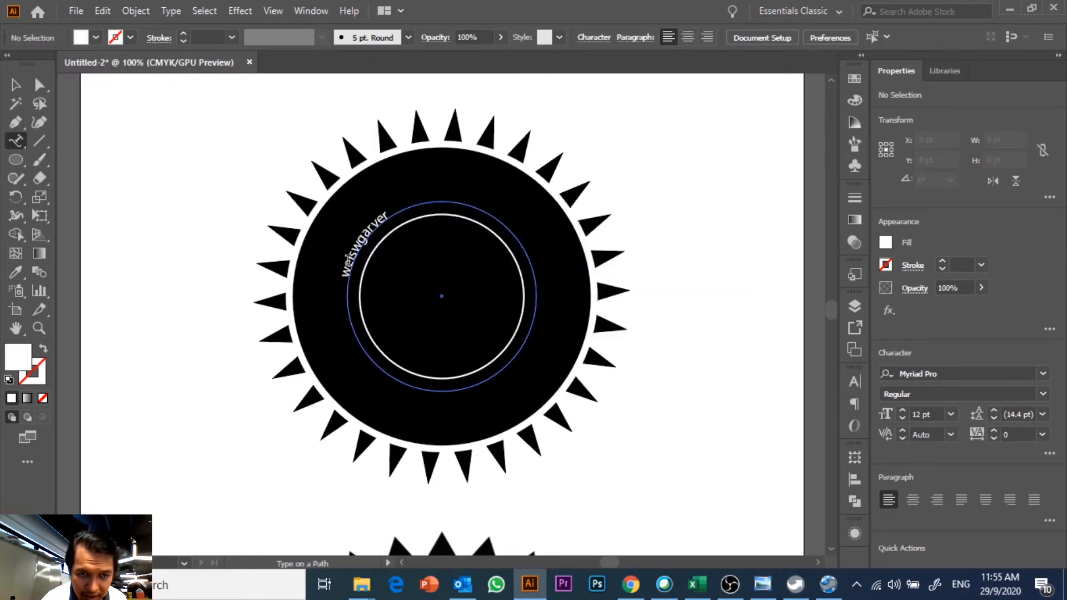
# Correct the spelling of the curved word to "wisegarver".
pyautogui.click(347, 256)
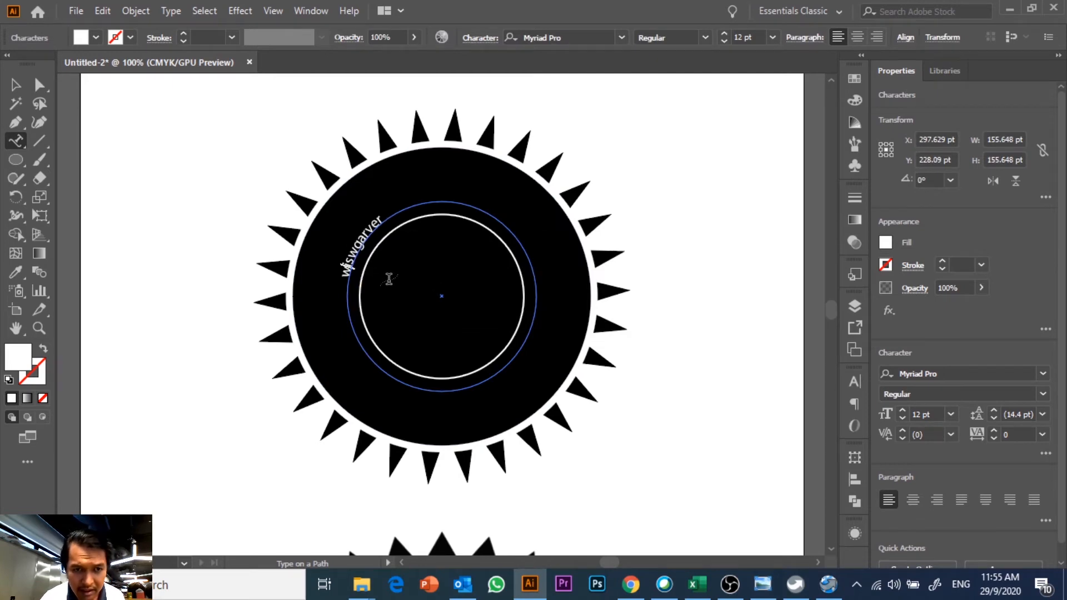
pyautogui.press('BackSpace')
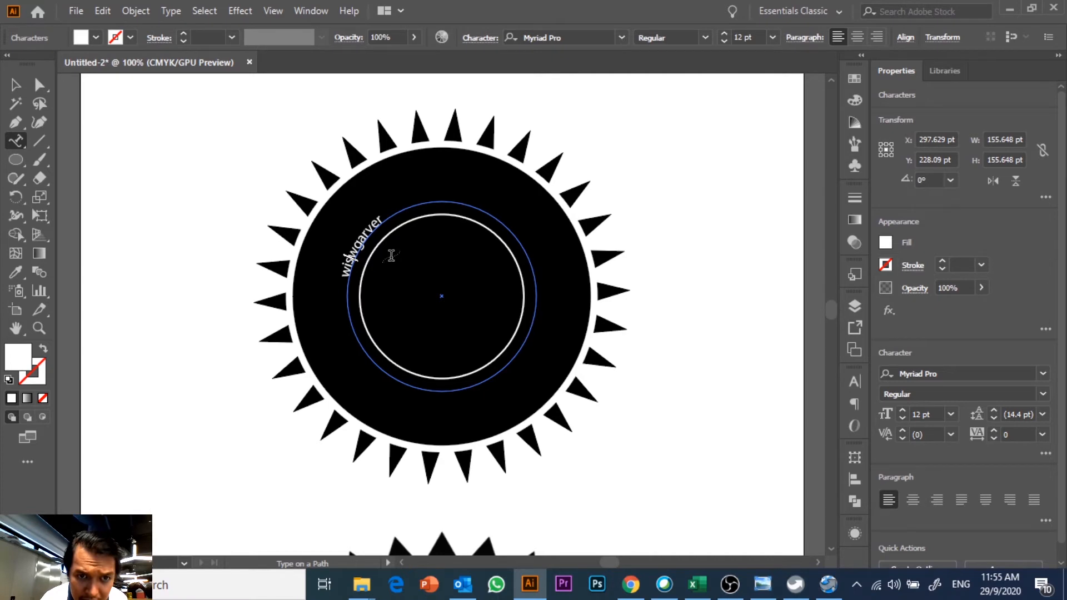
pyautogui.write('e')
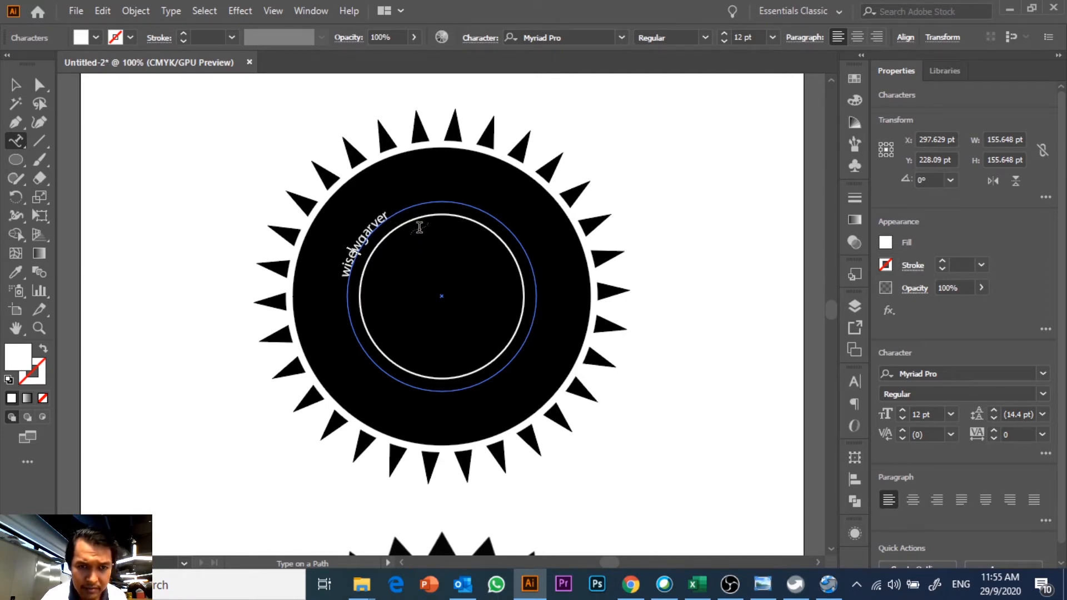
pyautogui.press('Right')
pyautogui.press('BackSpace')
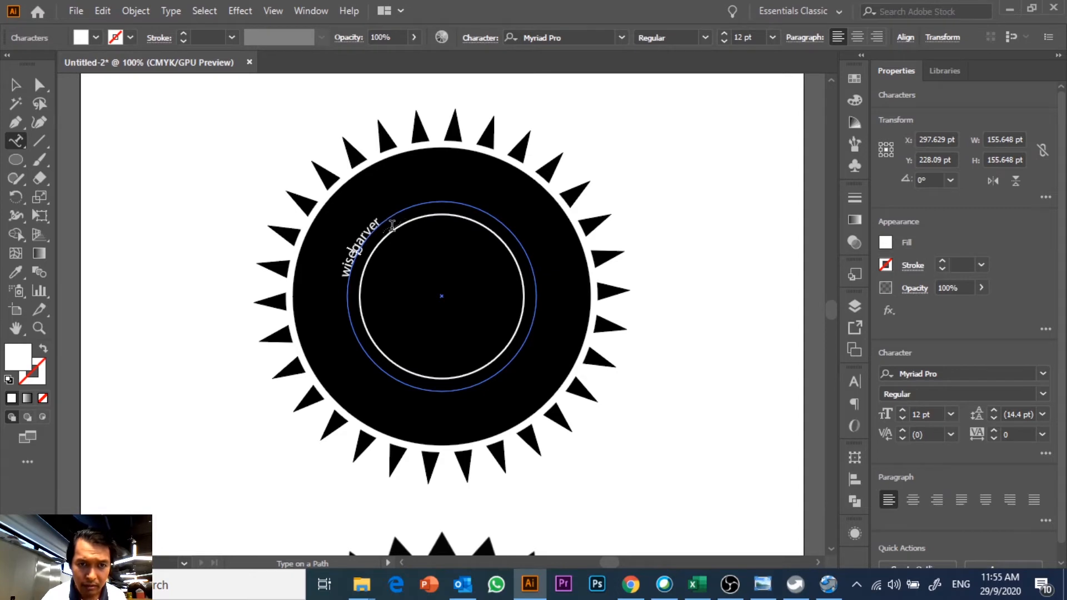
# Enlarge the whole curved word "wisegarver" to a font size of 40 pt.
pyautogui.moveTo(383, 220); pyautogui.dragTo(341, 274)
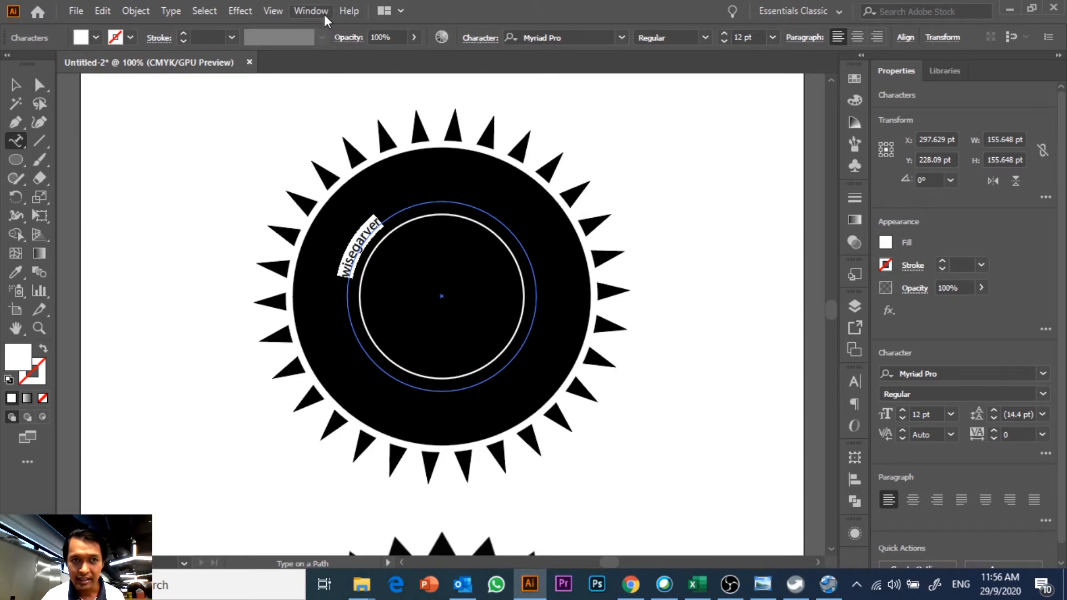
pyautogui.click(756, 37)
pyautogui.press('Up')
pyautogui.press('Up')
pyautogui.press('Up')
pyautogui.press('Up')
pyautogui.press('Up')
pyautogui.press('Up')
pyautogui.press('Up')
pyautogui.press('Up')
pyautogui.press('Up')
pyautogui.press('Up')
pyautogui.press('Up')
pyautogui.press('Up')
pyautogui.press('Up')
pyautogui.press('Up')
pyautogui.press('Up')
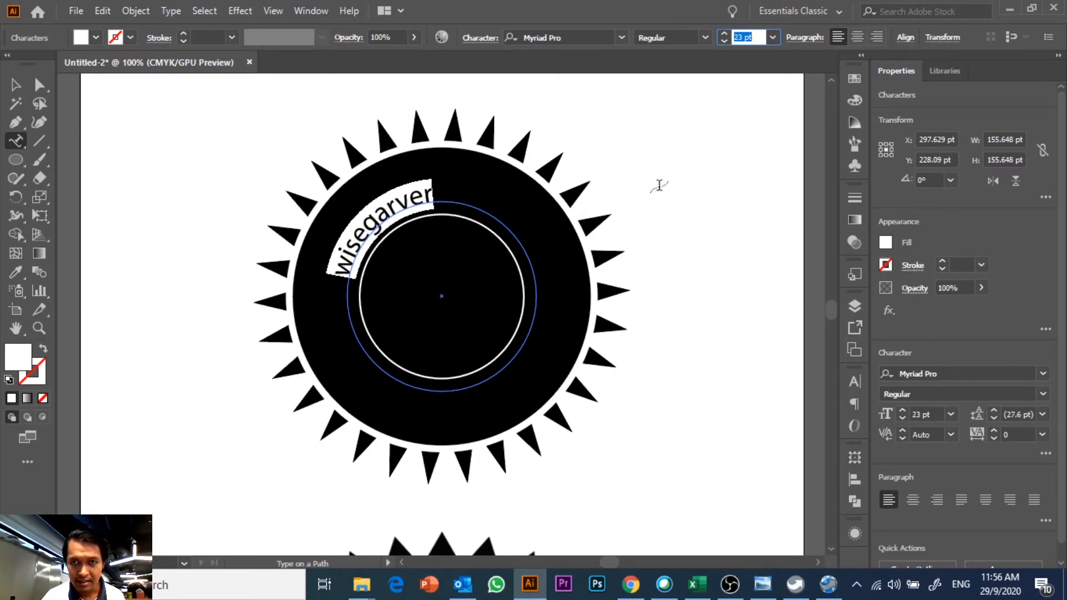
pyautogui.press('Up')
pyautogui.click(758, 39)
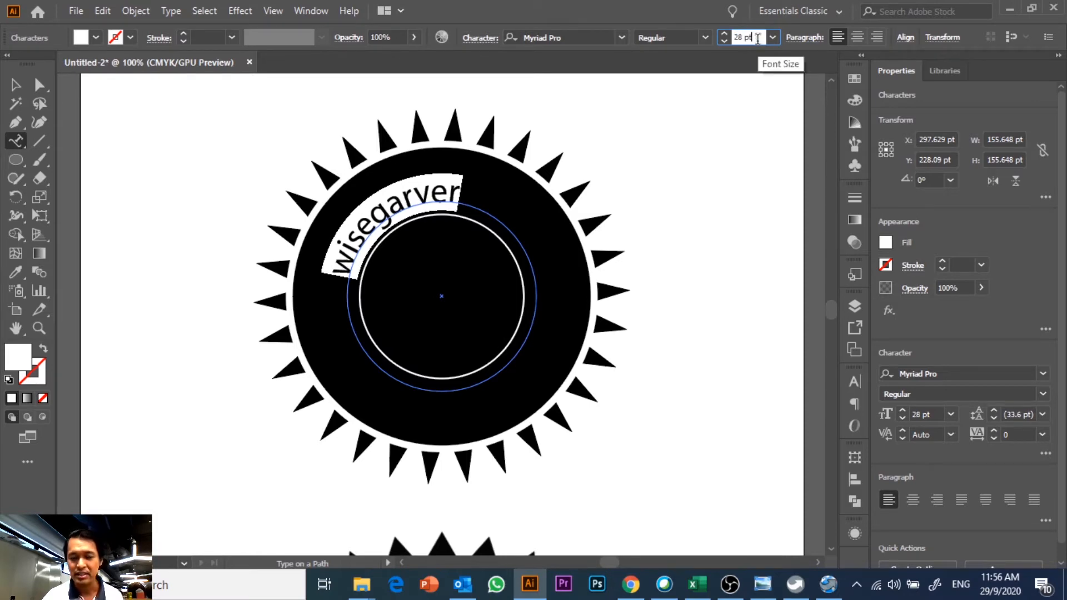
pyautogui.moveTo(459, 183); pyautogui.dragTo(356, 268)
pyautogui.click(757, 35)
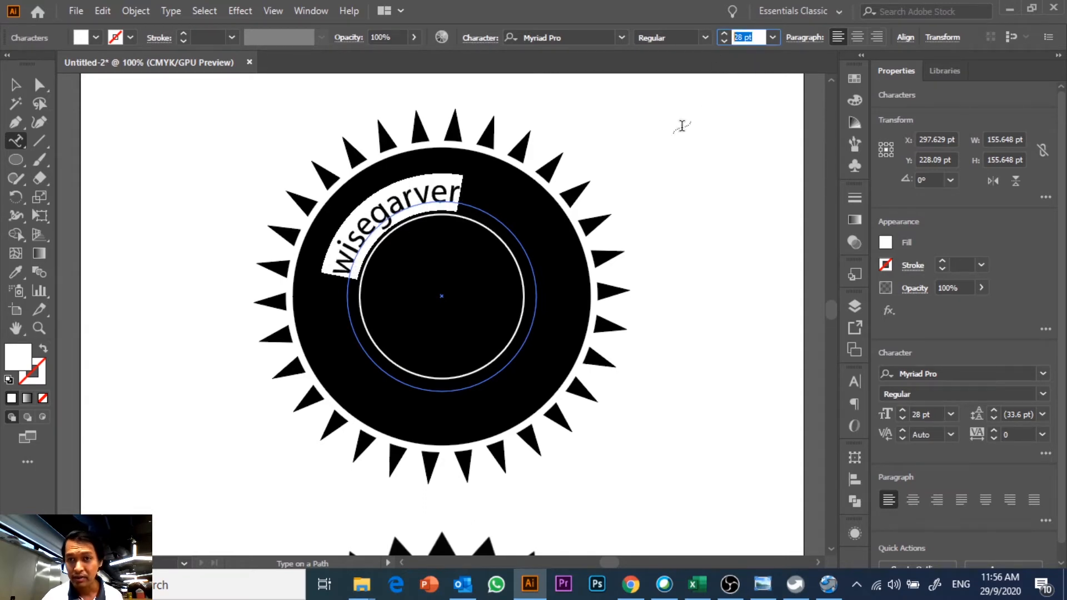
pyautogui.press('Up')
pyautogui.press('Up')
pyautogui.press('Up')
pyautogui.press('Up')
pyautogui.press('Up')
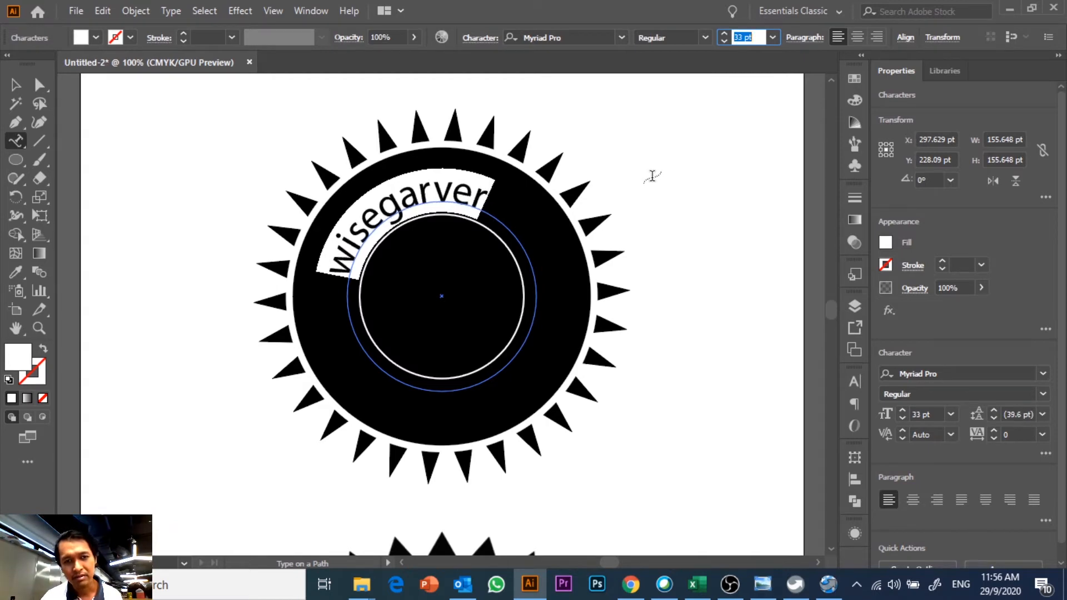
pyautogui.press('Up')
pyautogui.press('Up')
pyautogui.press('Up')
pyautogui.press('Up')
pyautogui.press('Up')
pyautogui.press('Up')
pyautogui.press('Up')
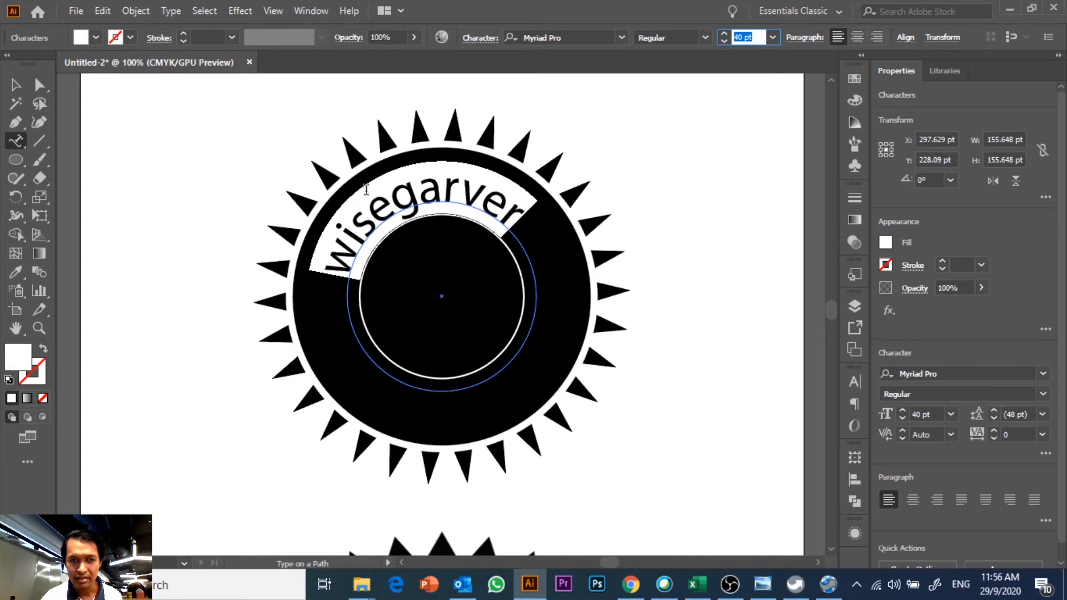
# Set the curved word to All Caps to match the lettering of the reference badge.
pyautogui.scroll(-5, 562, 355)
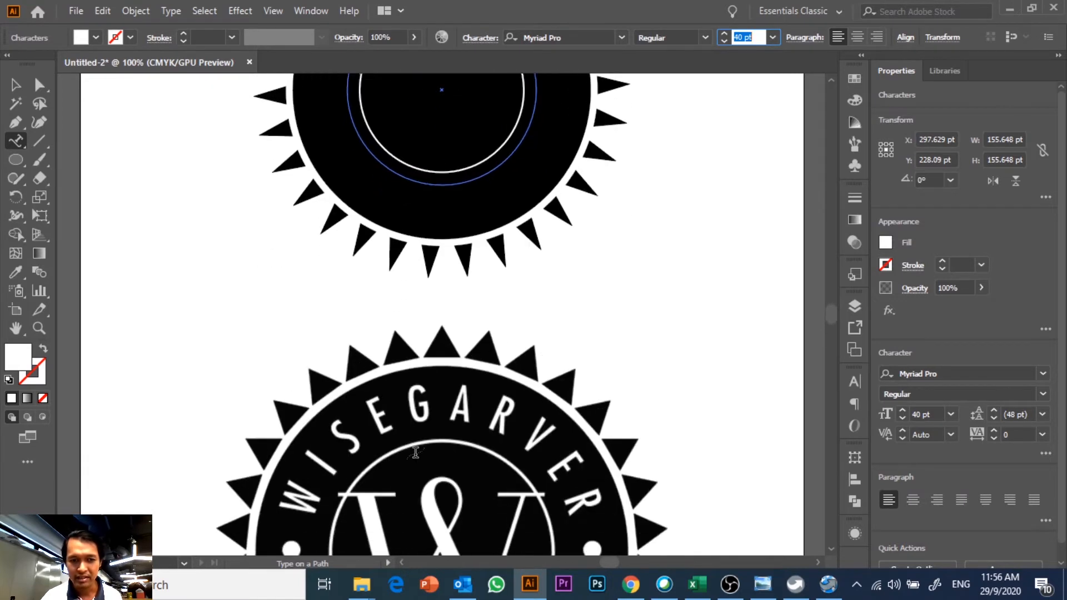
pyautogui.scroll(5, 578, 459)
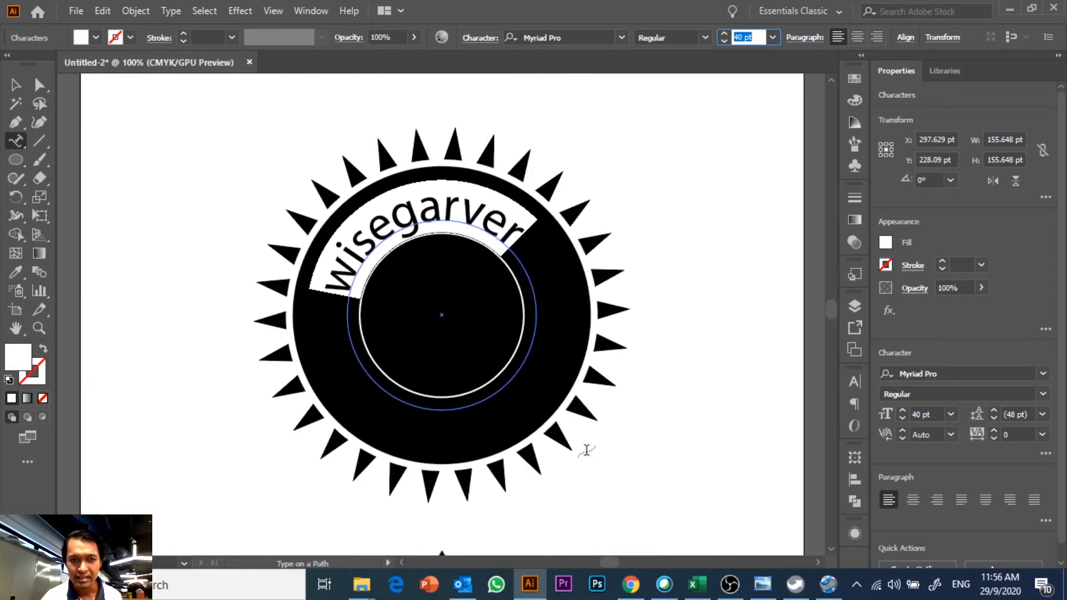
pyautogui.click(483, 39)
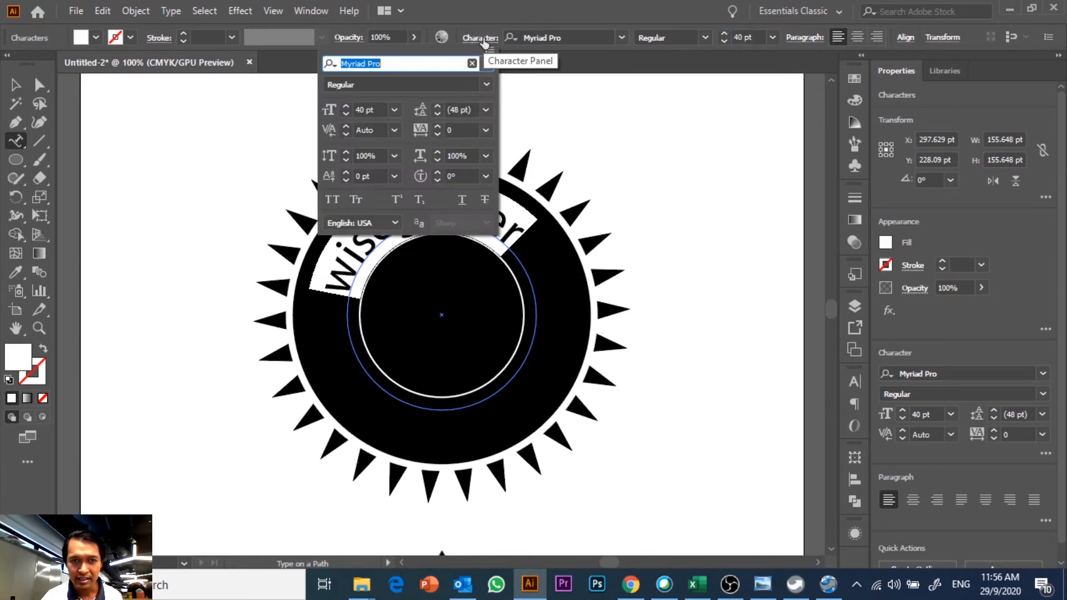
pyautogui.click(332, 200)
pyautogui.click(524, 284)
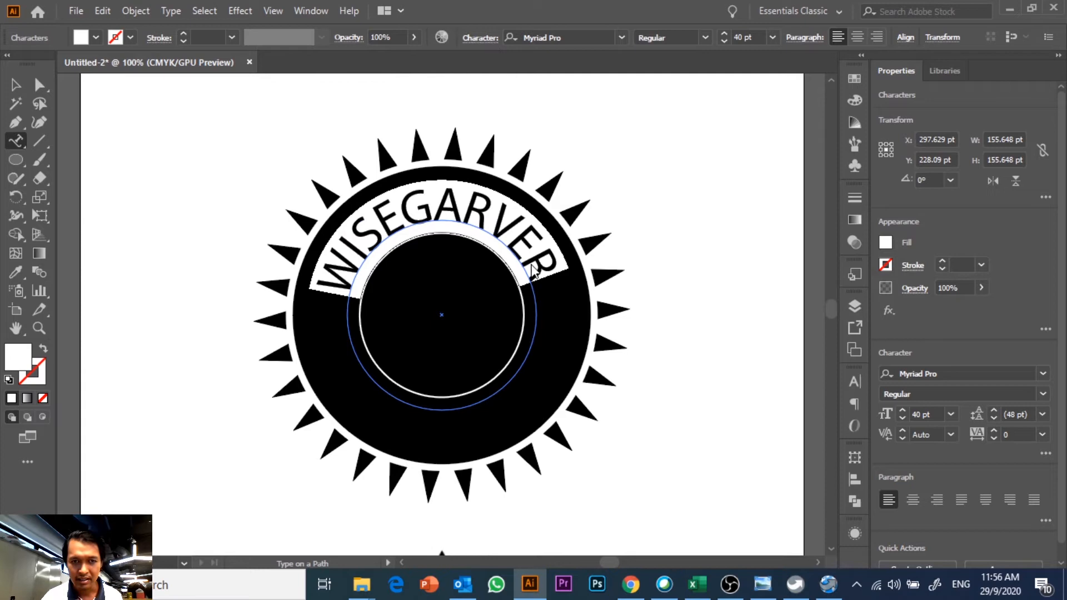
pyautogui.click(535, 267)
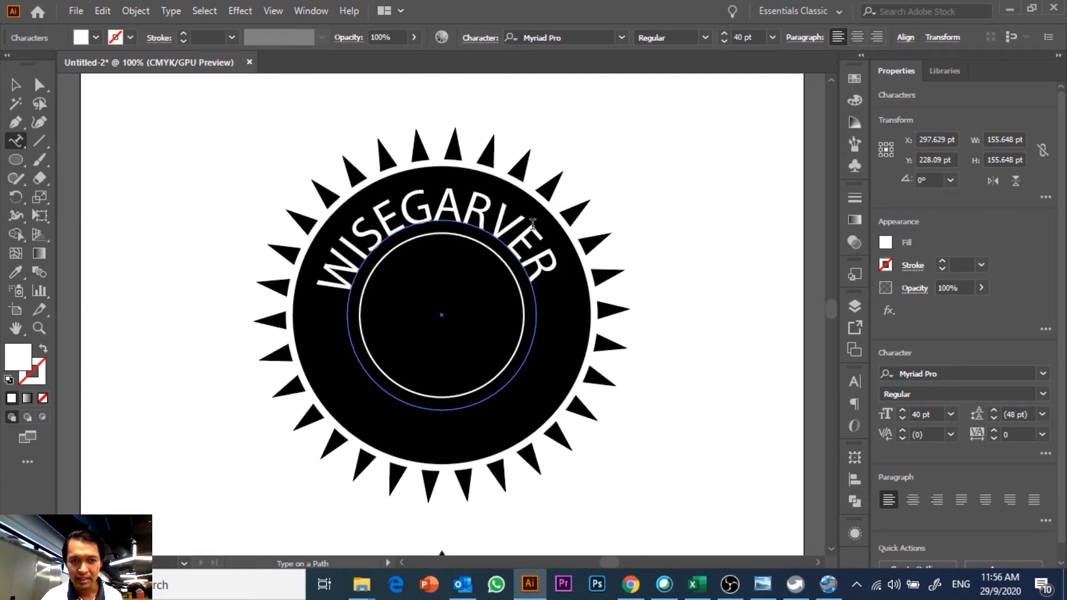
# Compare the spread and letter spacing of the curved WISEGARVER text with the lettering on the reference badge.
pyautogui.moveTo(553, 271); pyautogui.dragTo(347, 285)
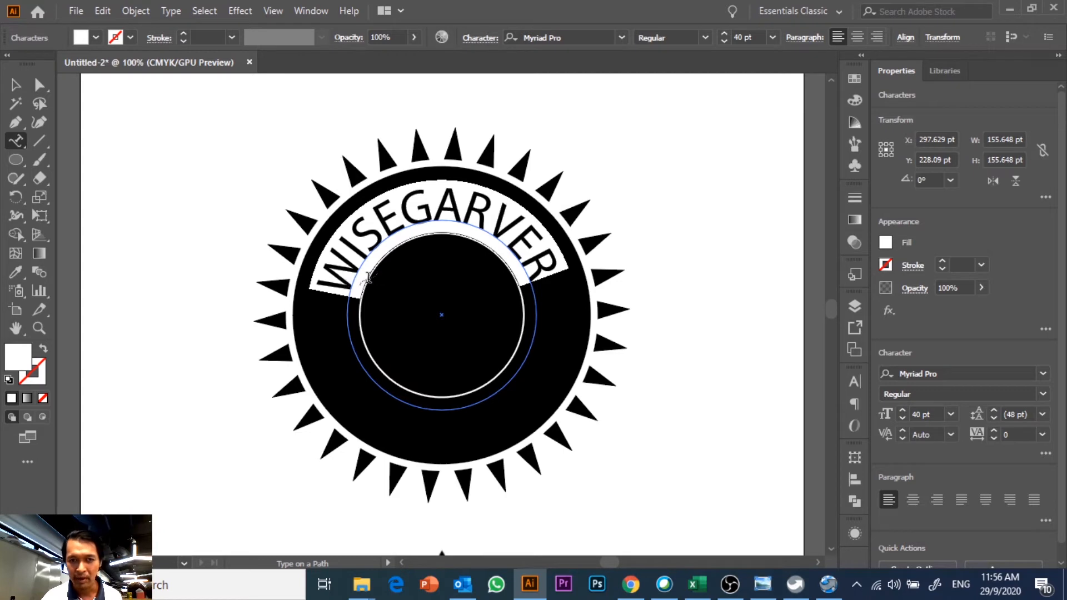
pyautogui.press('Escape')
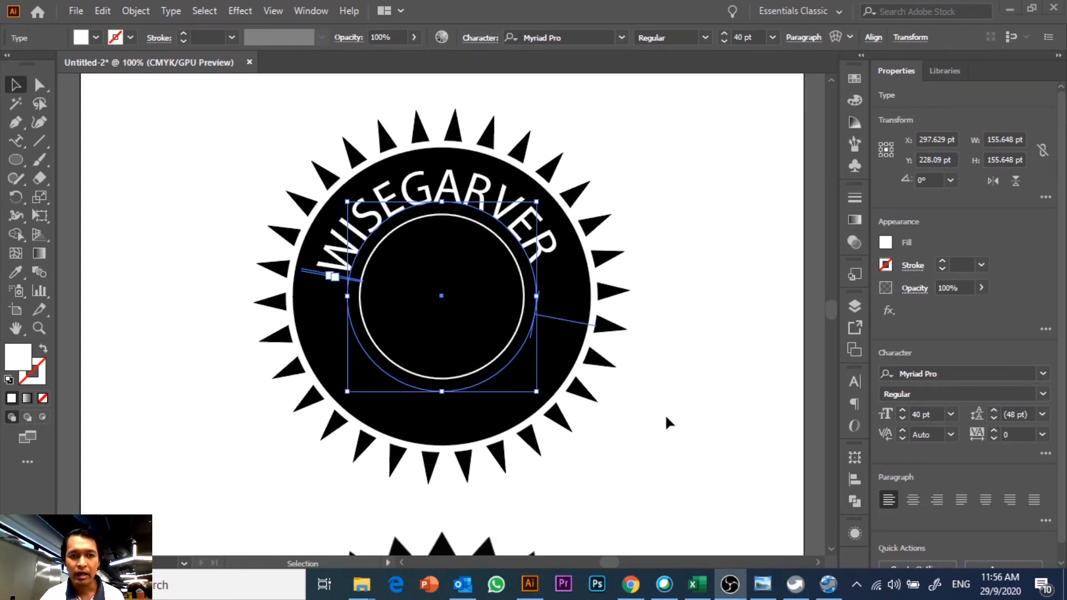
pyautogui.click(644, 289)
pyautogui.click(392, 205)
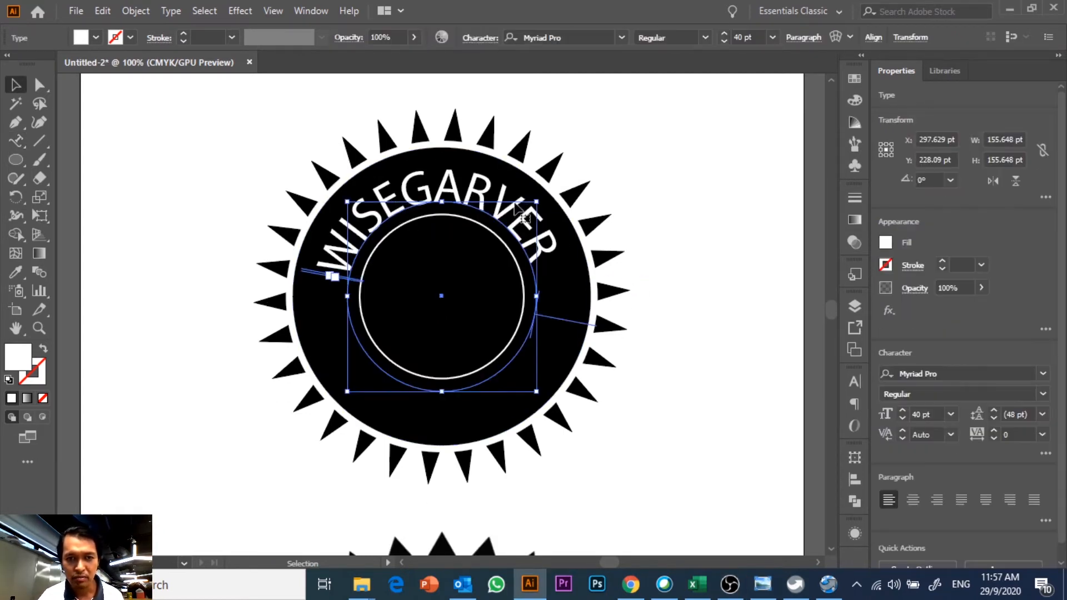
pyautogui.scroll(-5, 665, 267)
pyautogui.scroll(3, 662, 255)
pyautogui.scroll(-3, 659, 245)
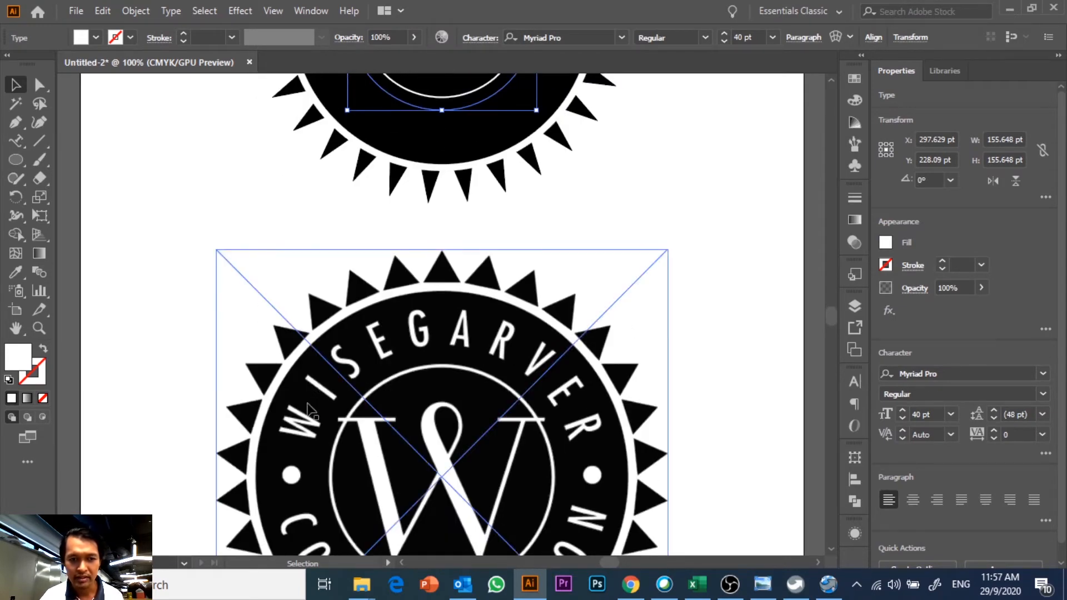
pyautogui.scroll(4, 586, 376)
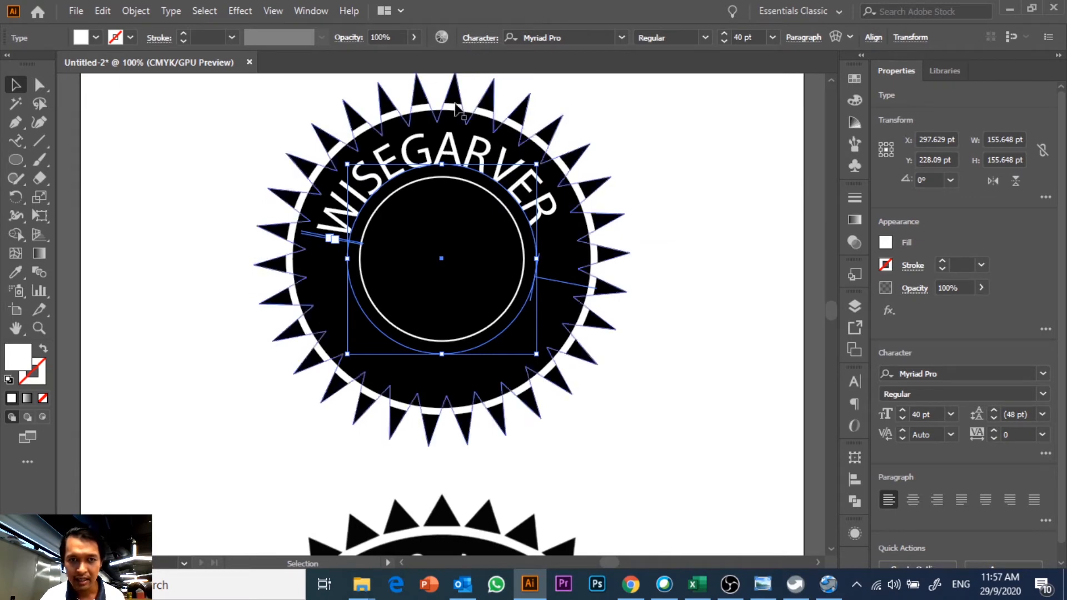
# Increase the tracking of the curved WISEGARVER text to 59.
pyautogui.click(572, 176)
pyautogui.click(502, 181)
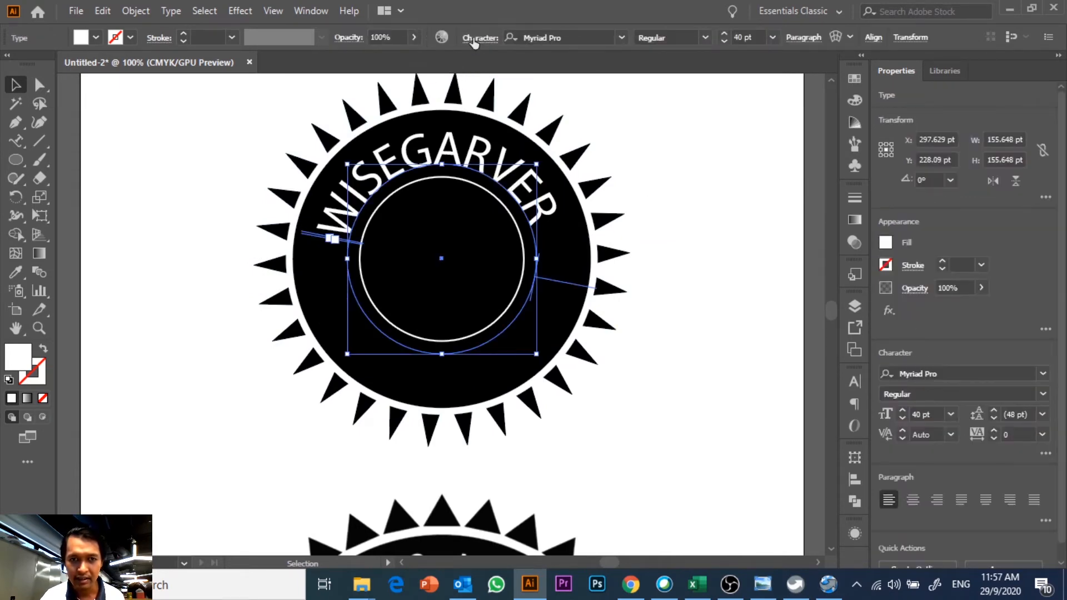
pyautogui.click(472, 38)
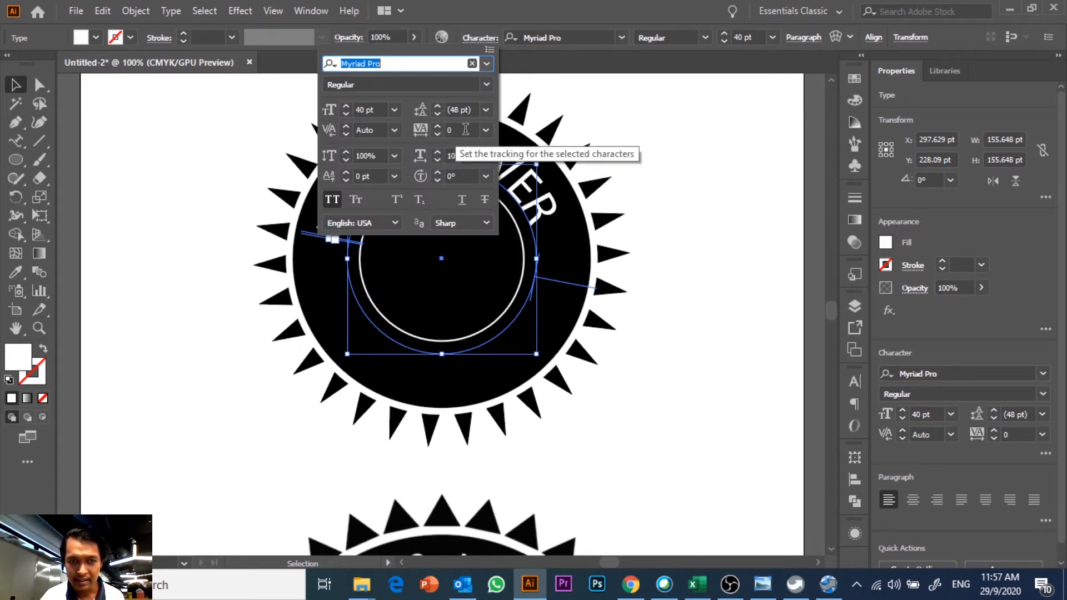
pyautogui.moveTo(466, 129); pyautogui.dragTo(422, 137)
pyautogui.press('Up')
pyautogui.press('Up')
pyautogui.press('Up')
pyautogui.press('Up')
pyautogui.press('Up')
pyautogui.press('Up')
pyautogui.press('Up')
pyautogui.press('Up')
pyautogui.press('Up')
pyautogui.press('Up')
pyautogui.press('Up')
pyautogui.press('Up')
pyautogui.press('Up')
pyautogui.press('Up')
pyautogui.press('Up')
pyautogui.press('Up')
pyautogui.press('Up')
pyautogui.press('Up')
pyautogui.press('Up')
pyautogui.press('Up')
pyautogui.press('Up')
pyautogui.press('Up')
pyautogui.press('Up')
pyautogui.press('Up')
pyautogui.press('Up')
pyautogui.press('Up')
pyautogui.press('Up')
pyautogui.press('Up')
pyautogui.press('Up')
pyautogui.press('Up')
pyautogui.press('Up')
pyautogui.press('Up')
pyautogui.press('Up')
pyautogui.press('Up')
pyautogui.press('Up')
pyautogui.press('Up')
pyautogui.press('Up')
pyautogui.press('Up')
pyautogui.press('Up')
pyautogui.press('Up')
pyautogui.press('Up')
pyautogui.press('Up')
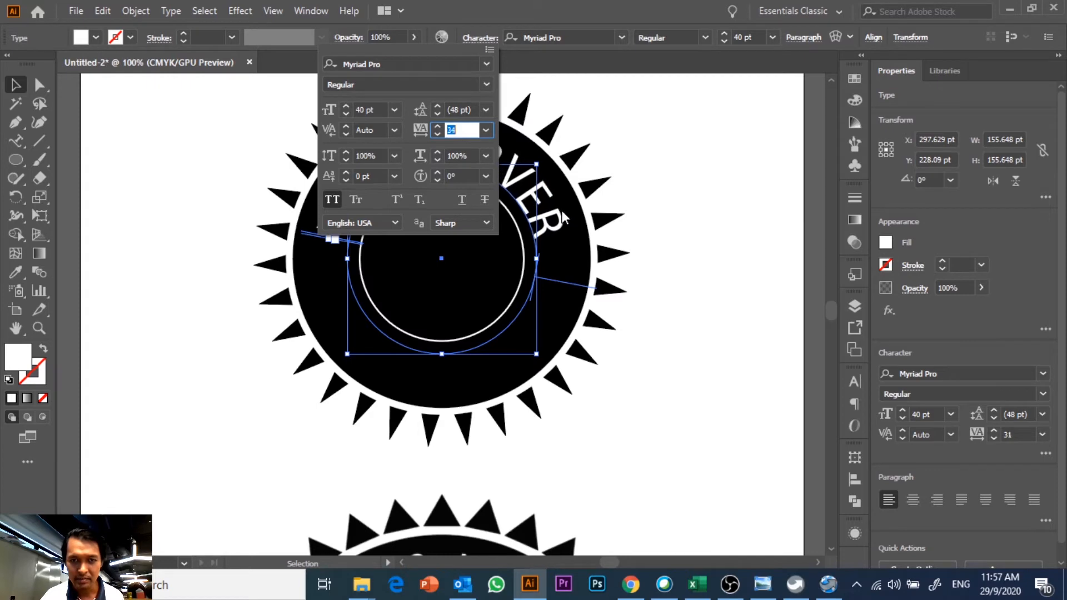
pyautogui.press('Up')
pyautogui.press('Up')
pyautogui.press('Up')
pyautogui.press('Up')
pyautogui.press('Up')
pyautogui.press('Up')
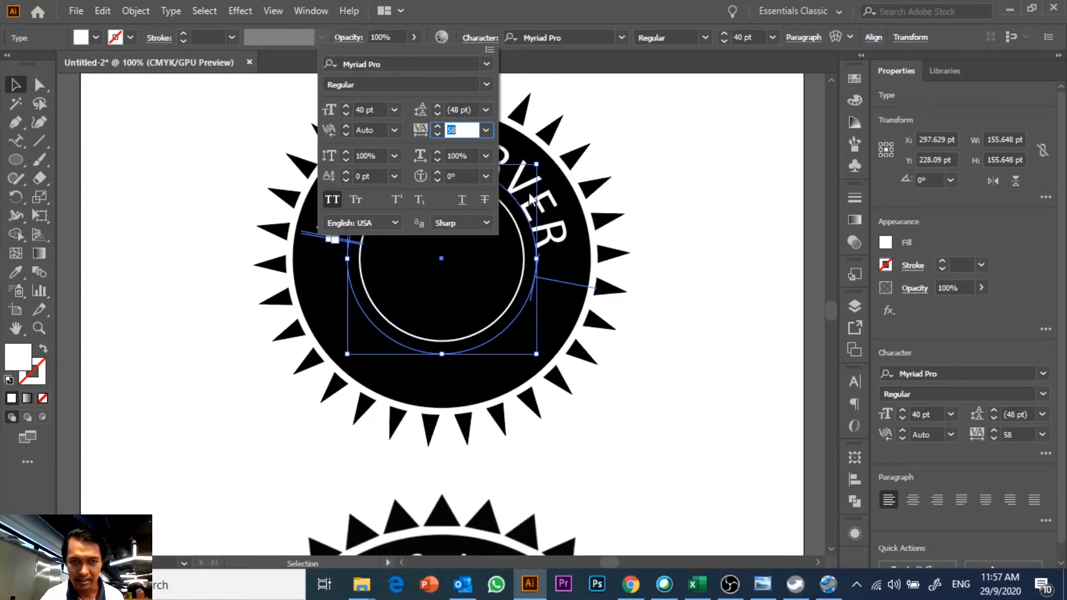
pyautogui.press('Return')
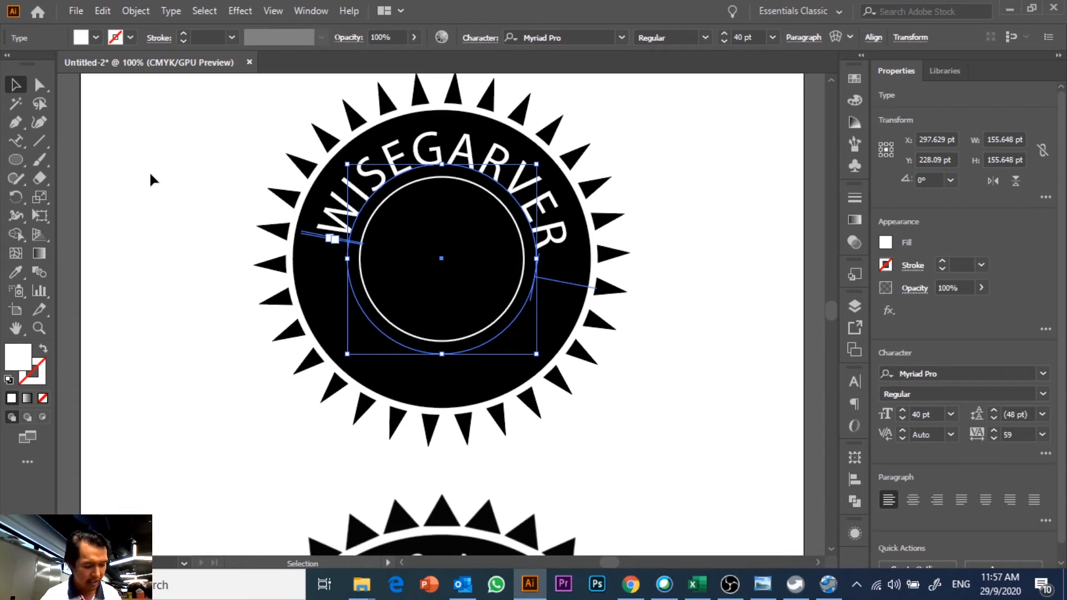
# Show the rulers and place a horizontal guide across the badge at the foot of the curved text's first letter W.
pyautogui.press('a')
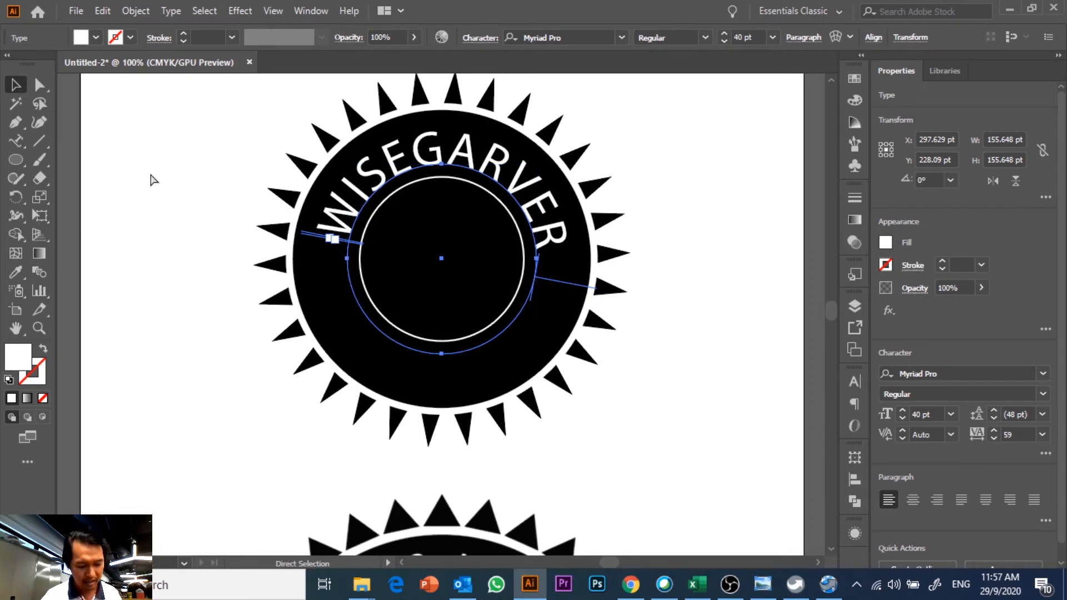
pyautogui.hotkey('ctrl', 'r')
pyautogui.press('v')
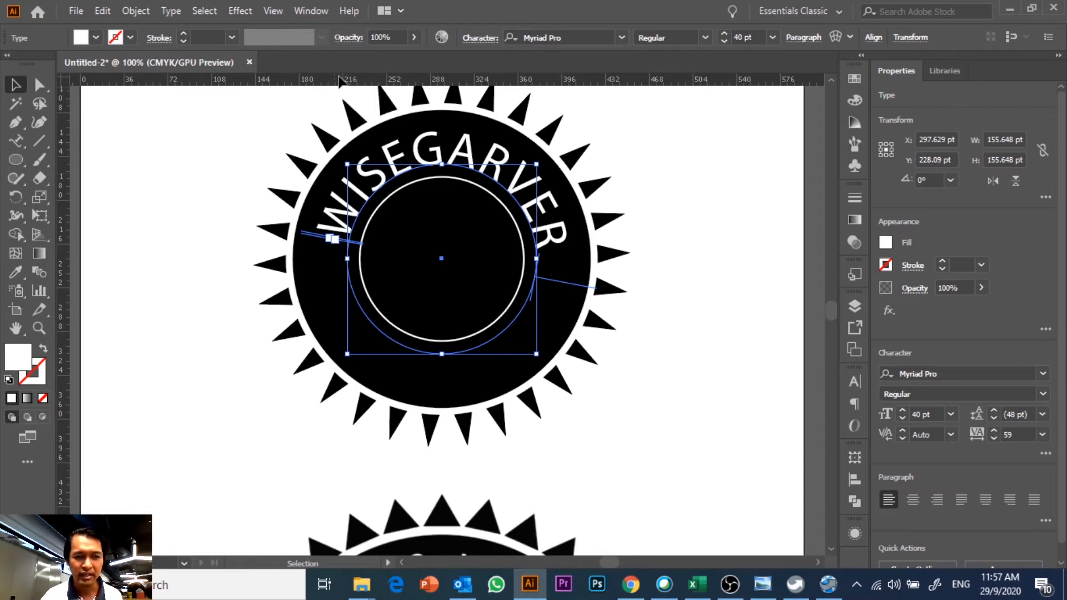
pyautogui.moveTo(654, 81); pyautogui.dragTo(628, 237)
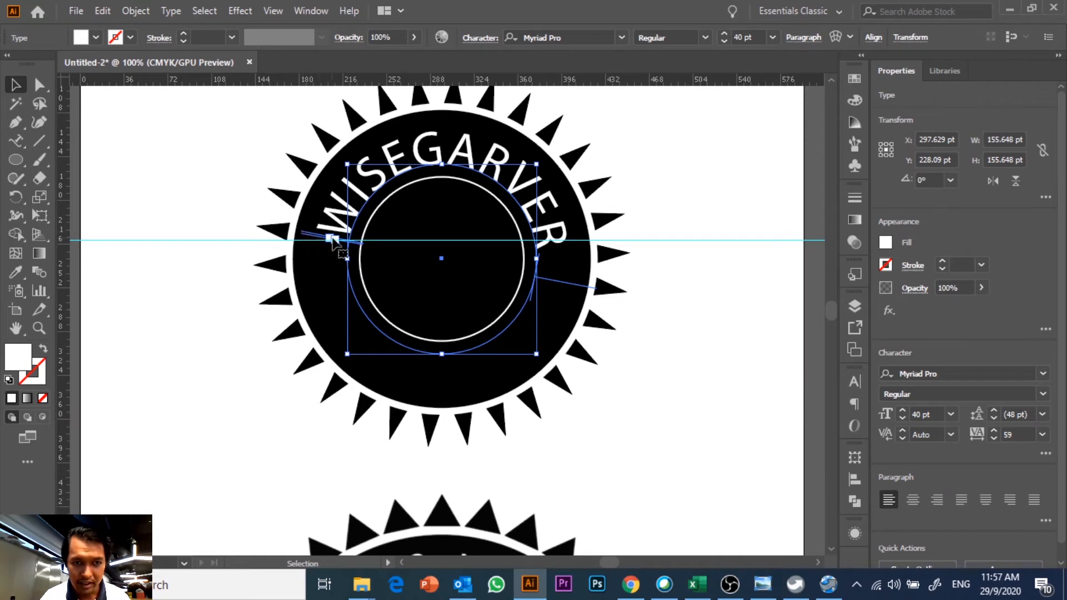
# Shift the curved WISEGARVER text along its circular path until the letters W and R sit level on the horizontal guide.
pyautogui.moveTo(308, 238)
pyautogui.mouseDown()
pyautogui.moveTo(317, 258)
pyautogui.moveTo(319, 239)
pyautogui.mouseUp()
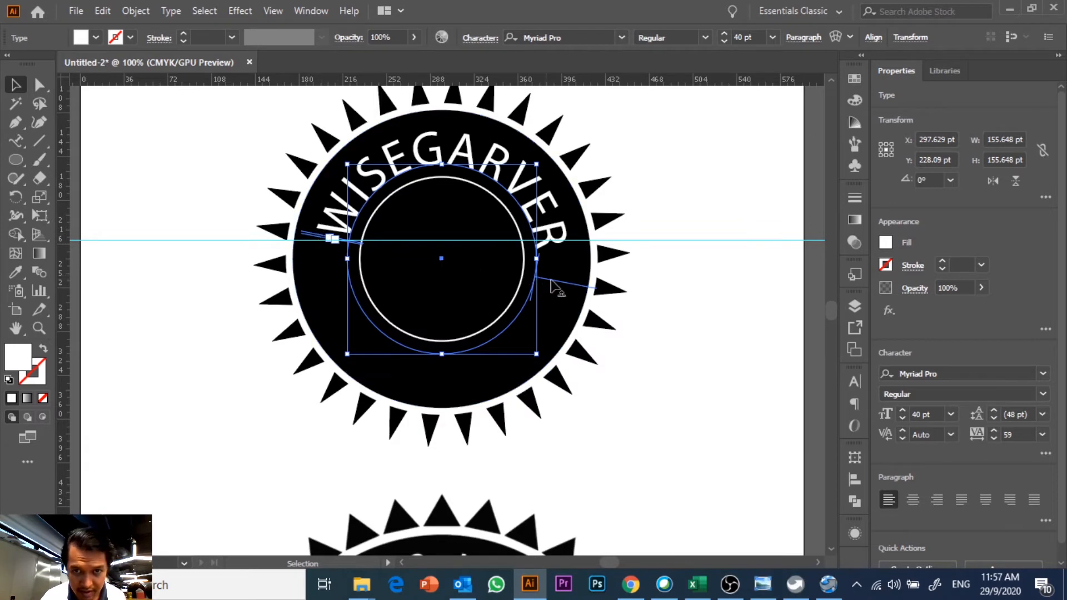
pyautogui.moveTo(563, 282)
pyautogui.mouseDown()
pyautogui.moveTo(549, 298)
pyautogui.moveTo(562, 288)
pyautogui.mouseUp()
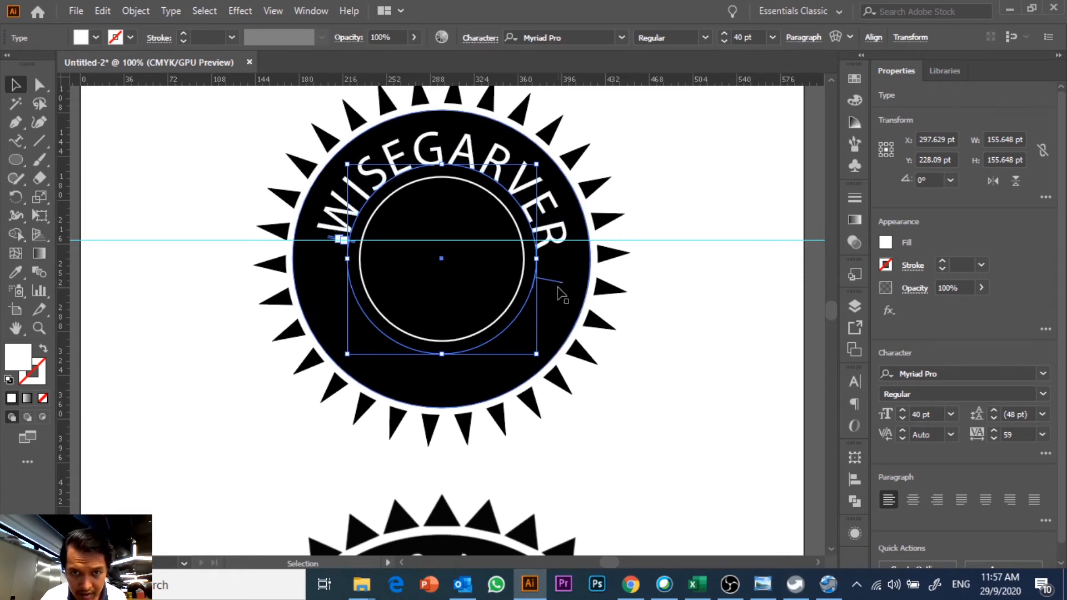
pyautogui.moveTo(558, 286); pyautogui.dragTo(549, 273)
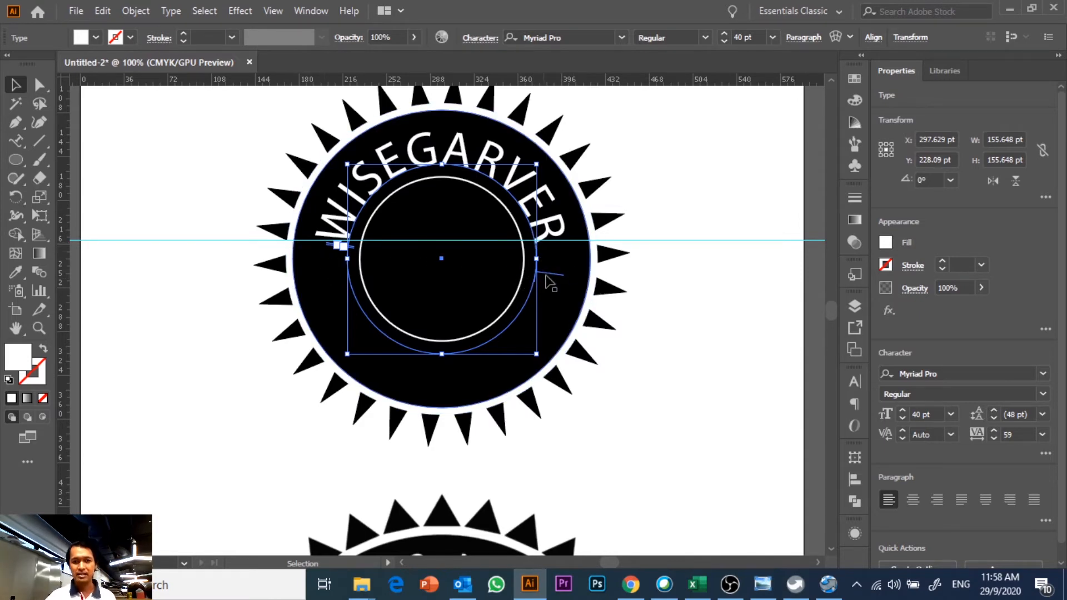
pyautogui.moveTo(543, 272); pyautogui.dragTo(555, 275)
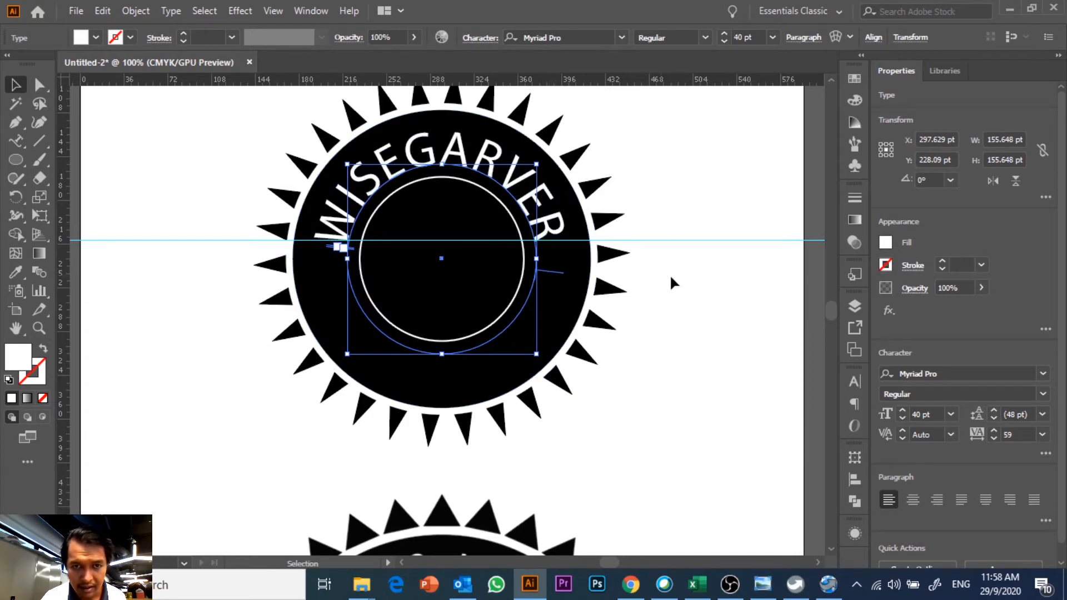
pyautogui.click(671, 274)
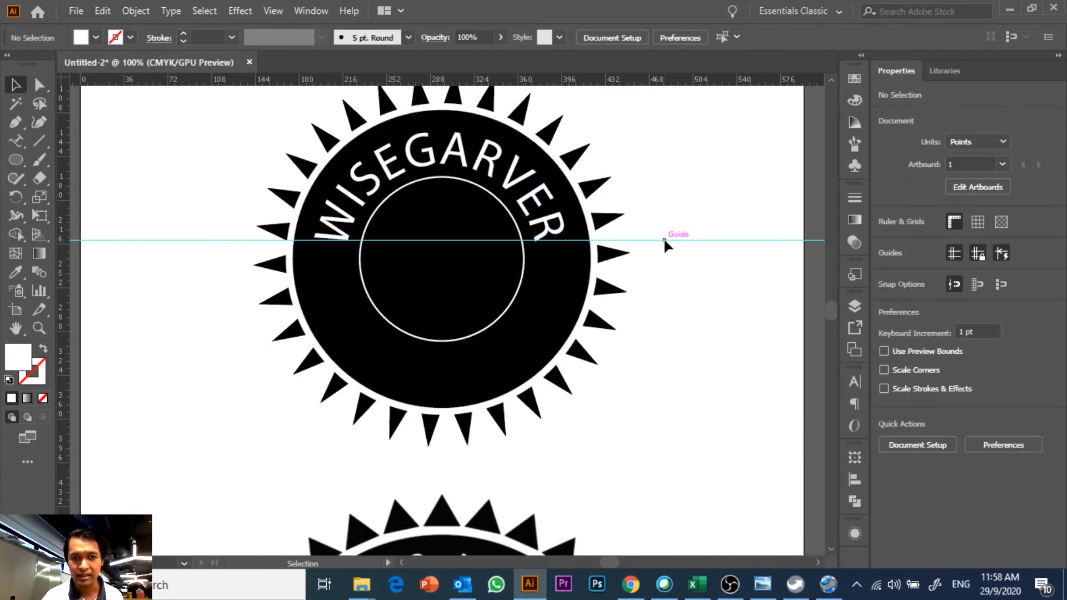
pyautogui.scroll(-2, 651, 238)
pyautogui.scroll(2, 651, 238)
pyautogui.scroll(-5, 527, 188)
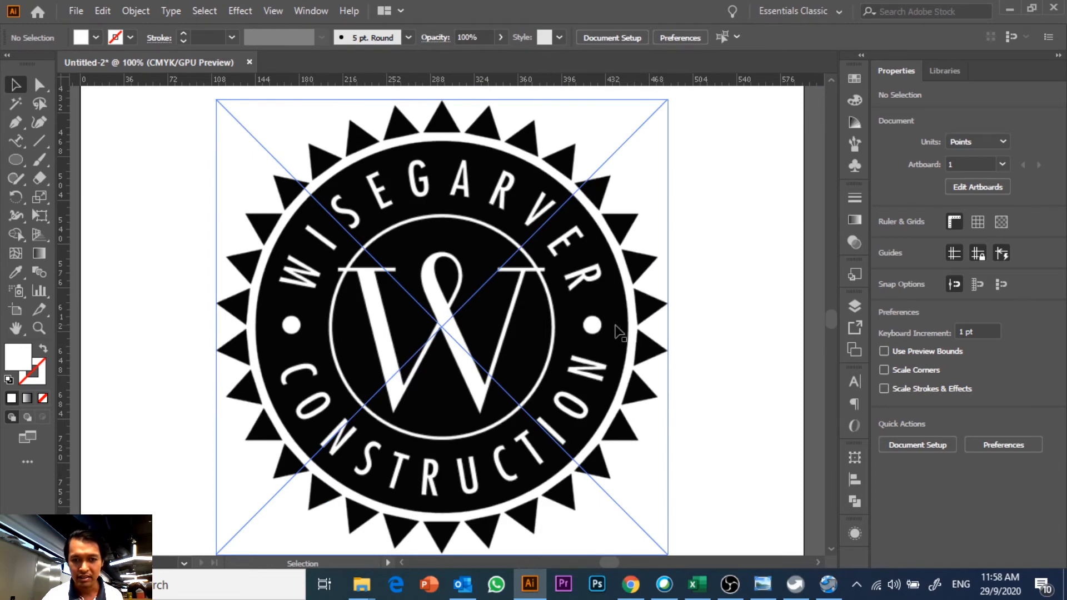
pyautogui.scroll(2, 517, 445)
pyautogui.scroll(3, 515, 442)
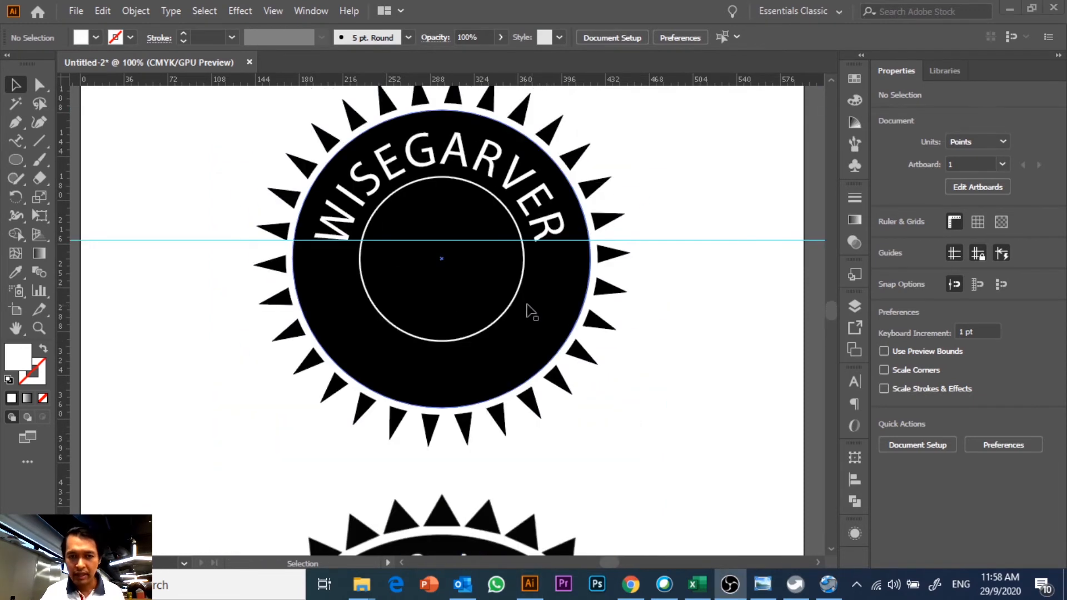
pyautogui.click(191, 250)
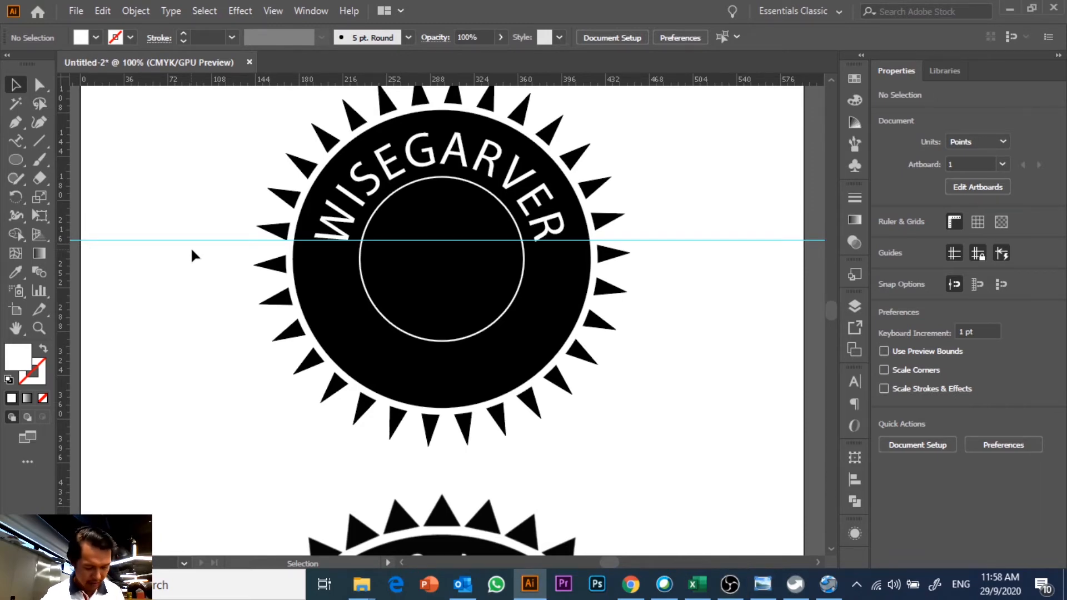
pyautogui.hotkey('ctrl', ';')
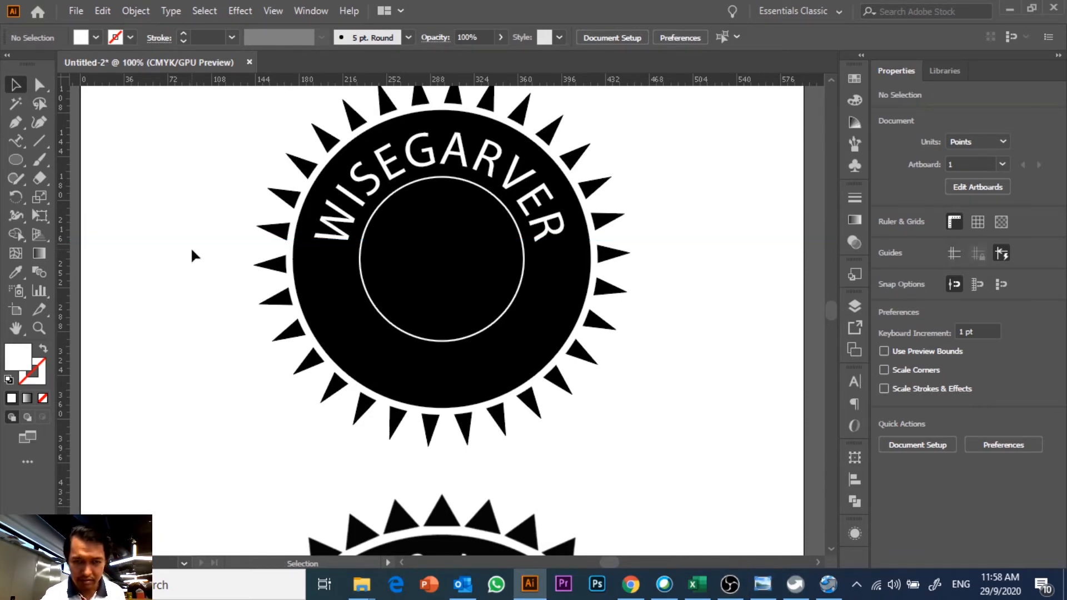
# Draw a circle about 191 pt across over the badge's black disc, with no fill and a 1 pt white stroke.
pyautogui.scroll(-10, 189, 229)
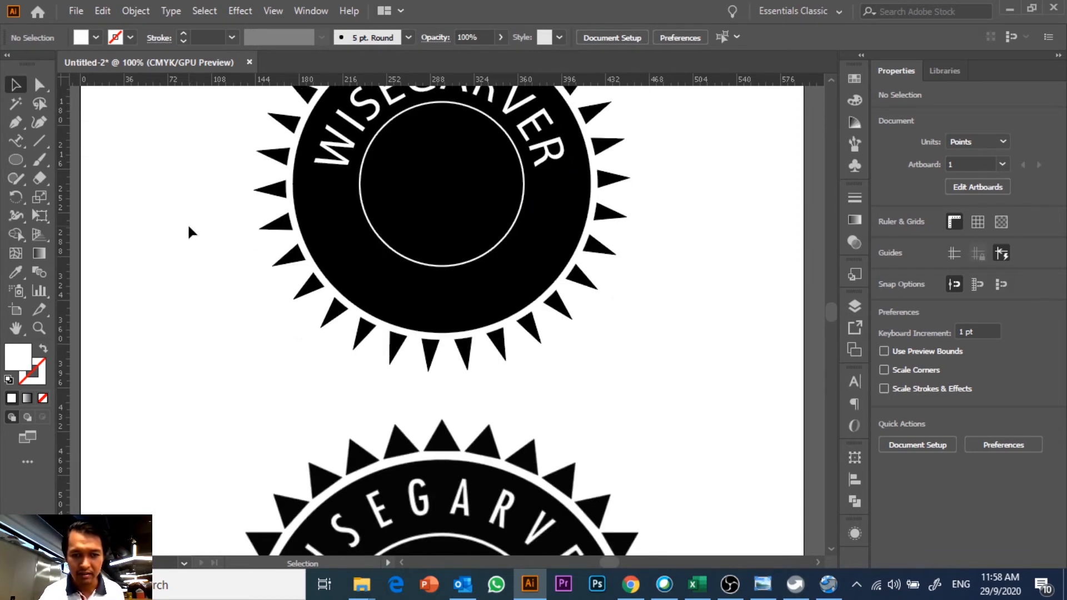
pyautogui.scroll(-3, 188, 223)
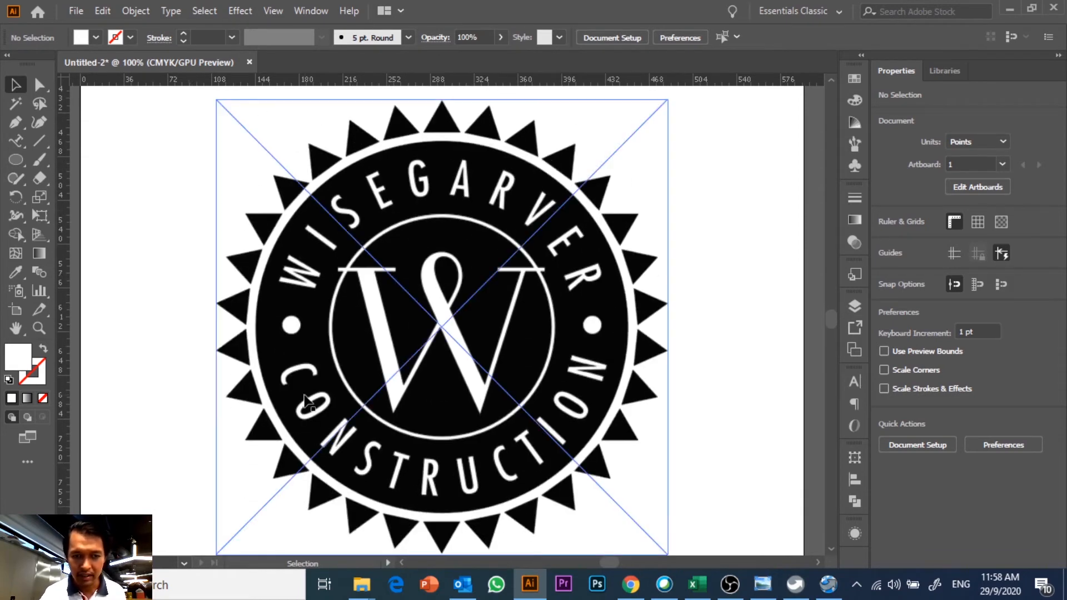
pyautogui.scroll(12, 594, 382)
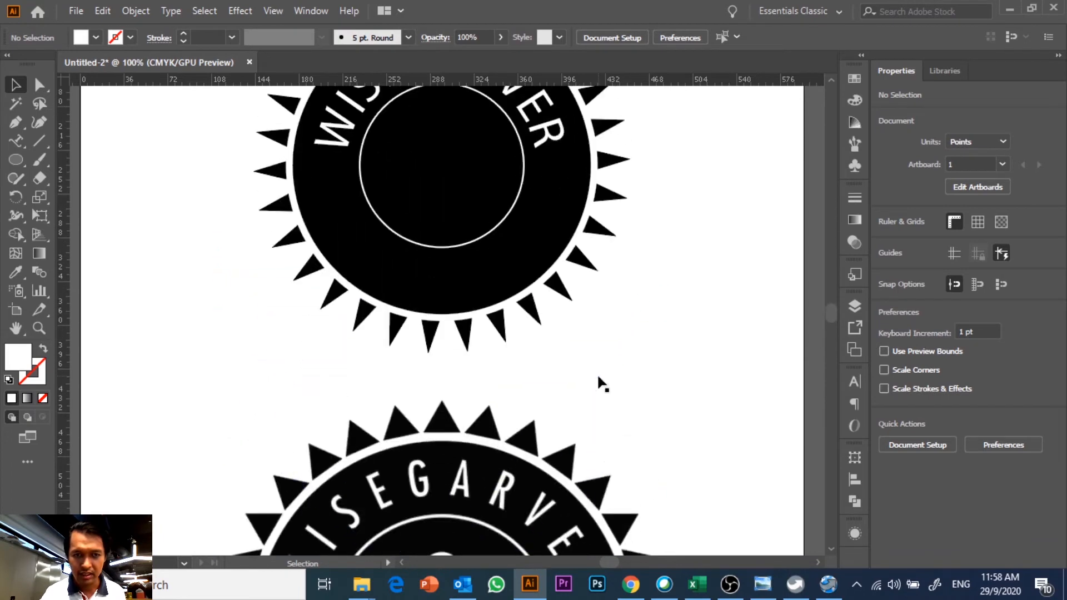
pyautogui.moveTo(14, 160); pyautogui.dragTo(12, 158)
pyautogui.moveTo(94, 198); pyautogui.dragTo(93, 198)
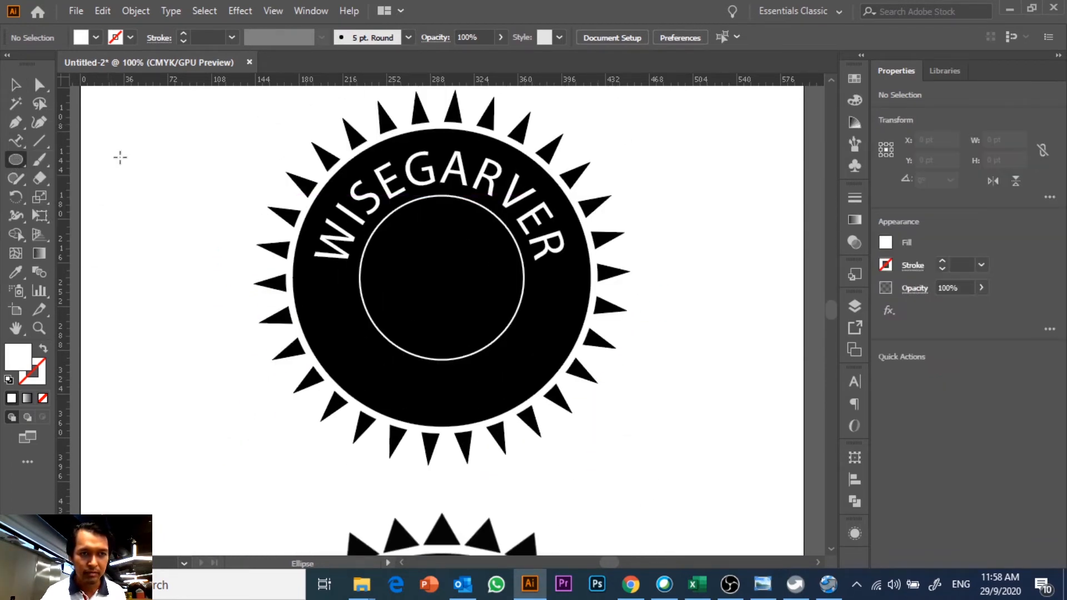
pyautogui.click(131, 35)
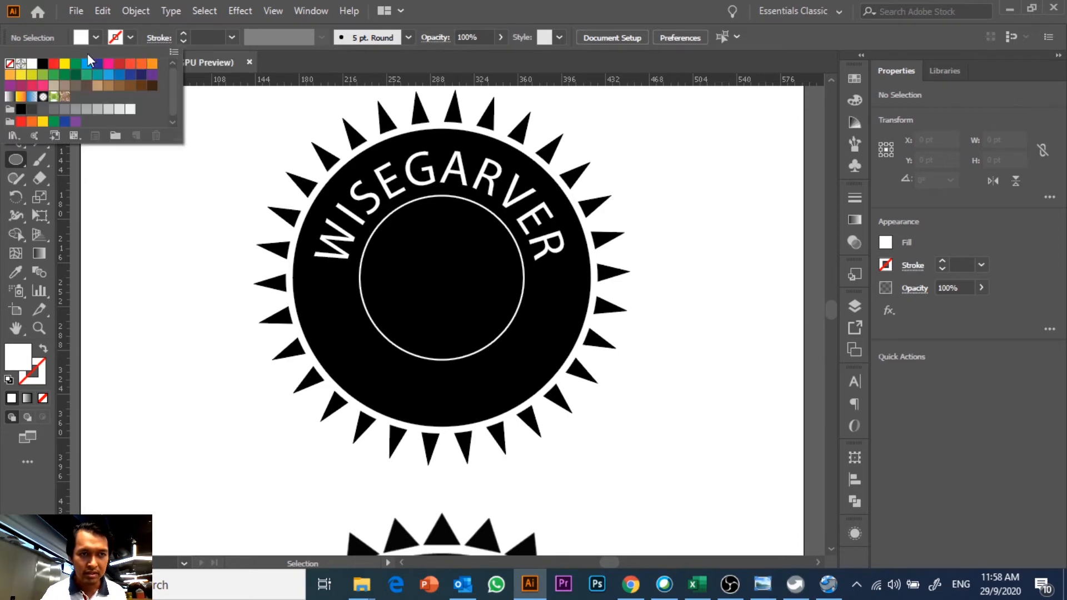
pyautogui.click(31, 63)
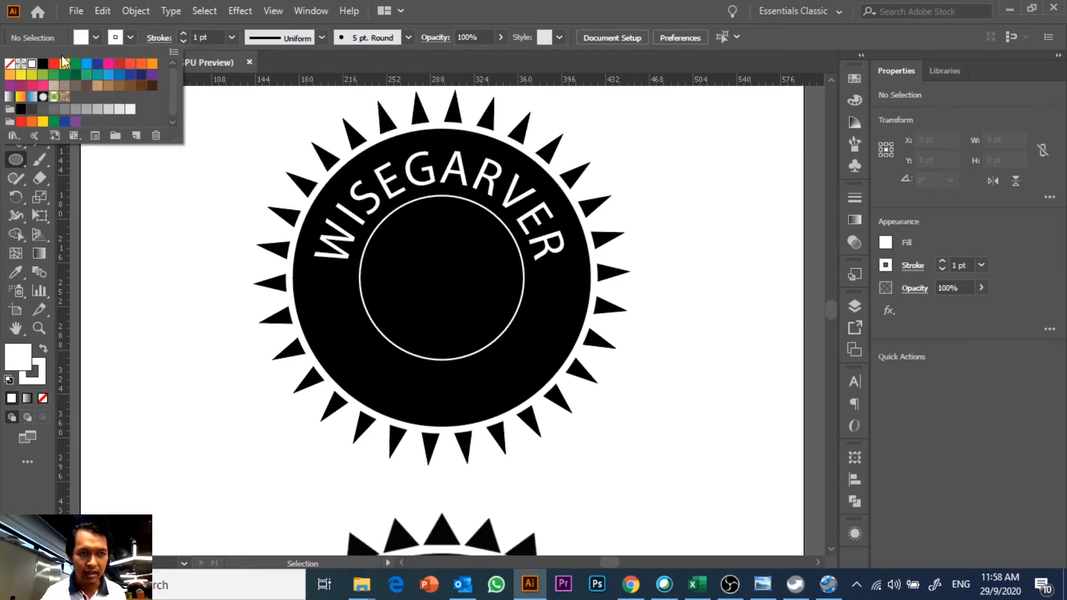
pyautogui.click(9, 66)
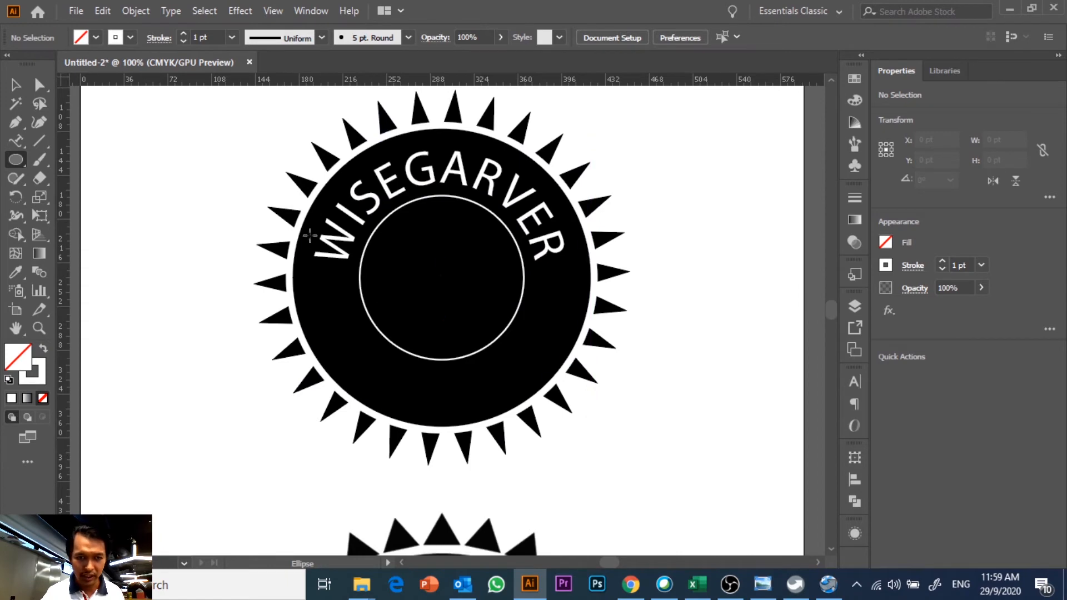
pyautogui.moveTo(335, 186); pyautogui.dragTo(579, 403)
pyautogui.click(15, 85)
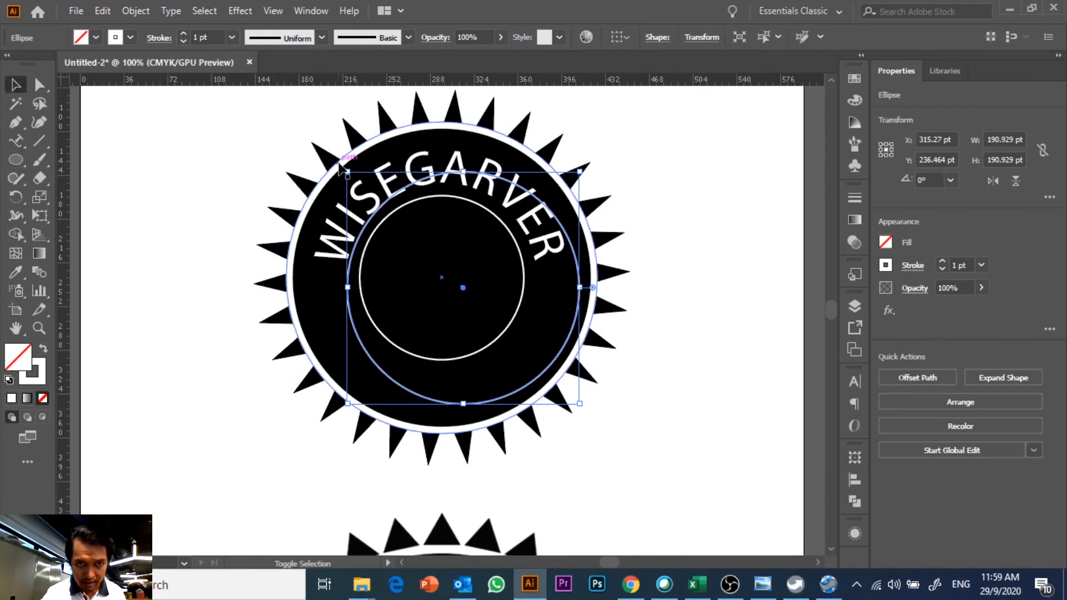
# Enlarge the new circle to about 219 pt across and nudge it down and to the left to surround the WISEGARVER lettering.
pyautogui.moveTo(348, 172); pyautogui.dragTo(313, 138)
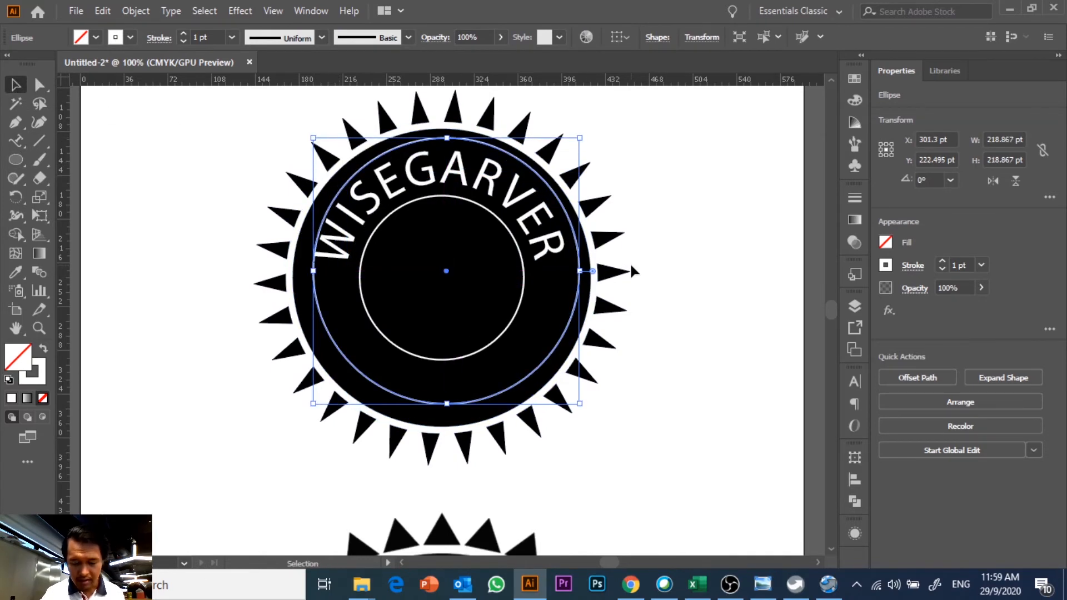
pyautogui.press('Down')
pyautogui.press('Left')
pyautogui.press('Down')
pyautogui.press('Down')
pyautogui.press('Down')
pyautogui.press('Left')
pyautogui.press('Left')
pyautogui.press('Down')
pyautogui.press('Left')
pyautogui.press('Down')
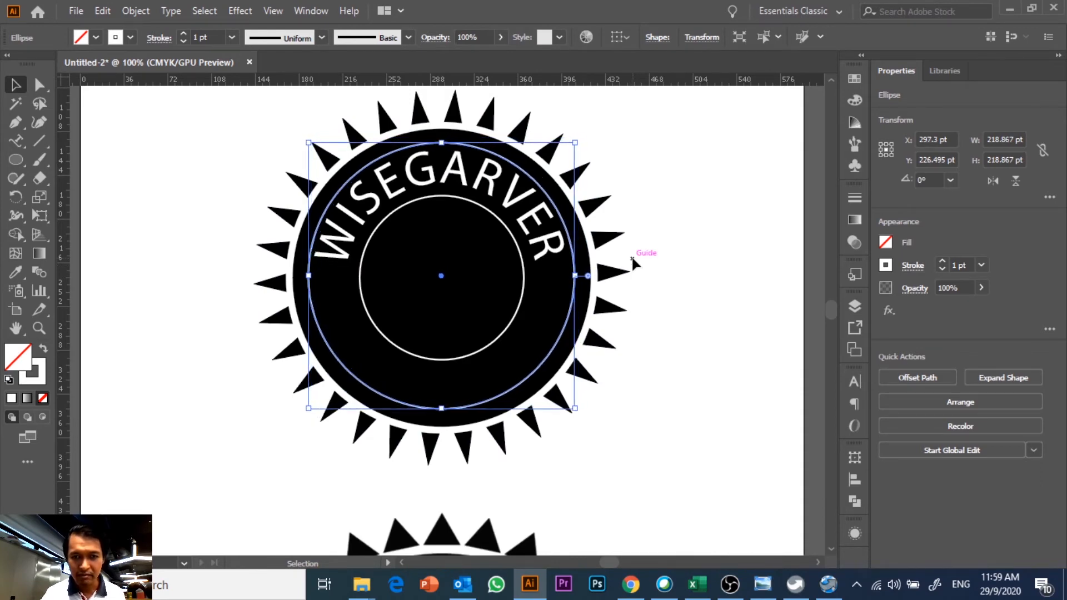
# Align the centres of all the badge's parts, including the new circle, horizontally and vertically.
pyautogui.moveTo(701, 322); pyautogui.dragTo(458, 184)
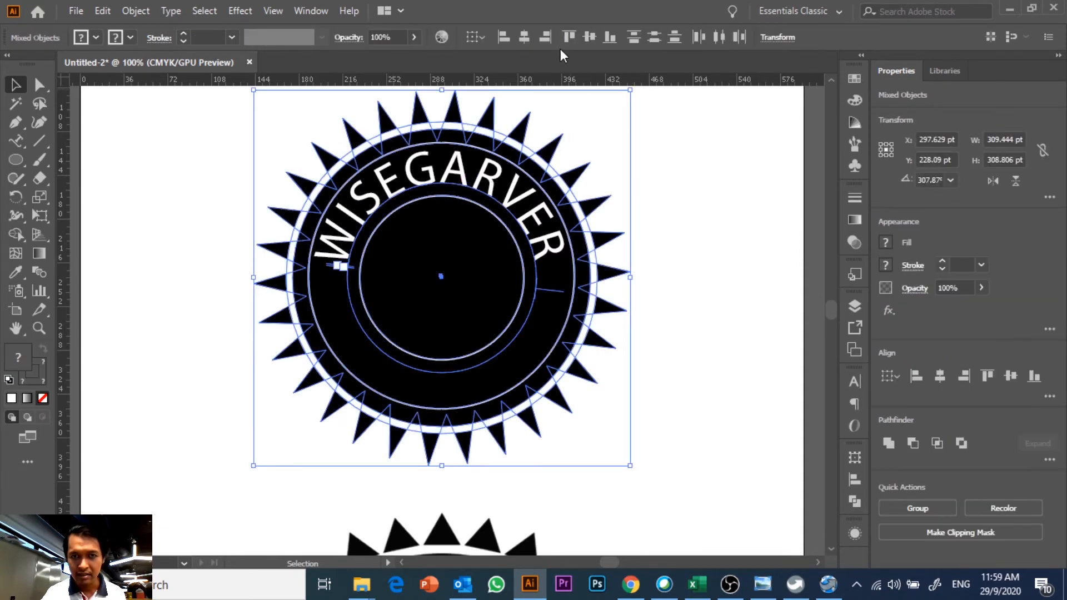
pyautogui.click(525, 37)
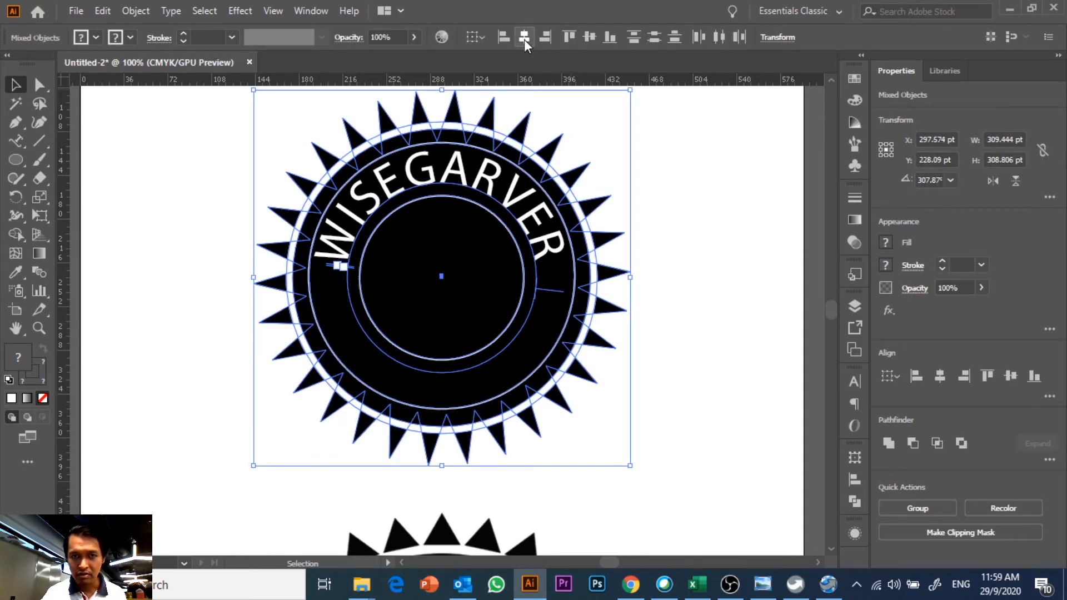
pyautogui.click(586, 38)
pyautogui.click(682, 251)
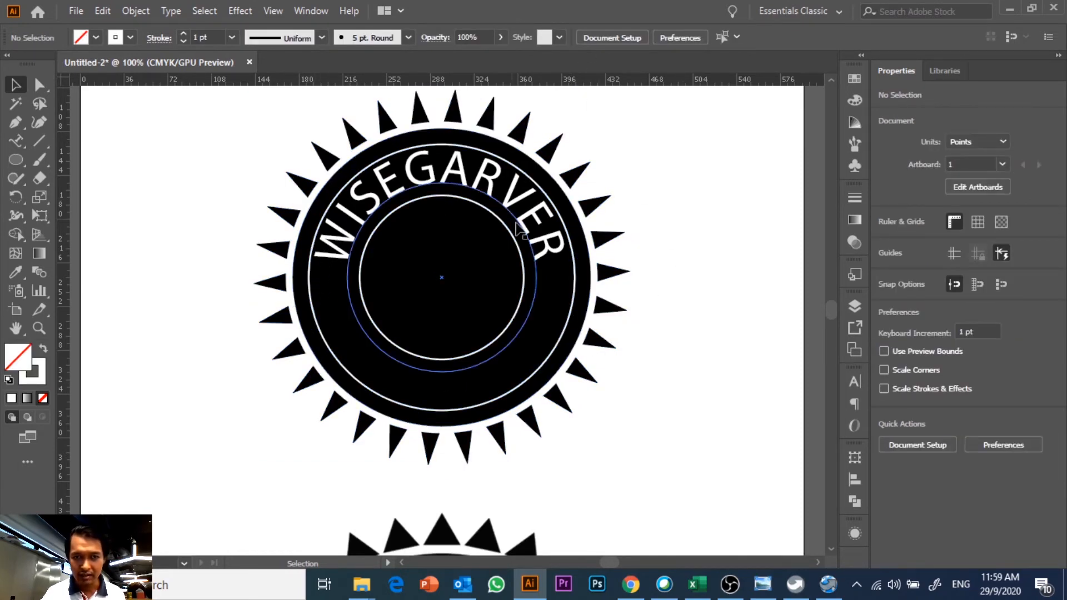
# Shrink the outer white circle to about 215 pt across and recentre it with the other badge parts in both directions.
pyautogui.click(574, 304)
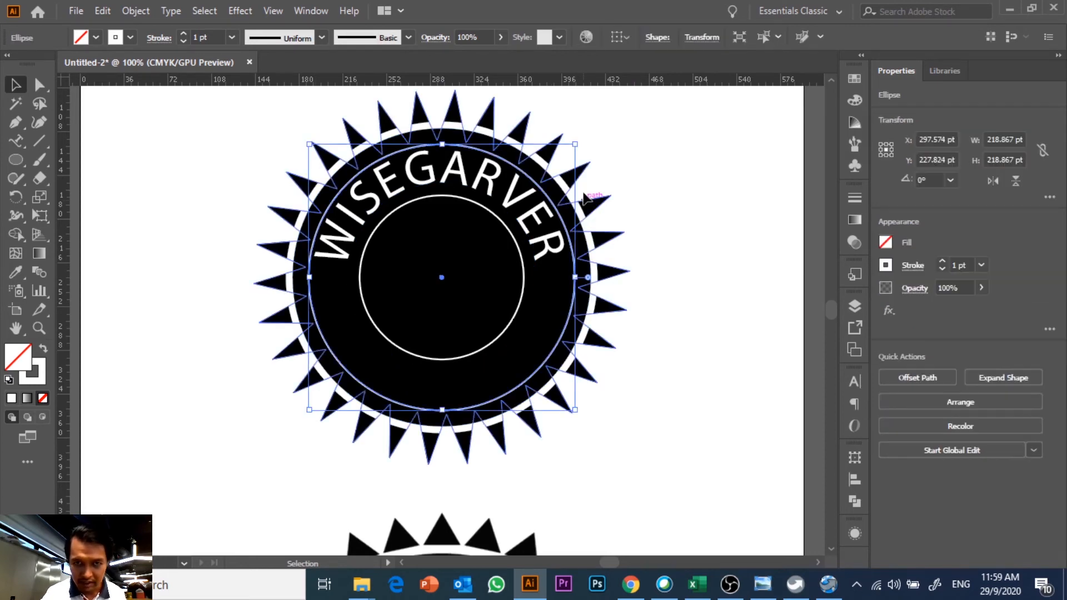
pyautogui.moveTo(574, 144); pyautogui.dragTo(572, 145)
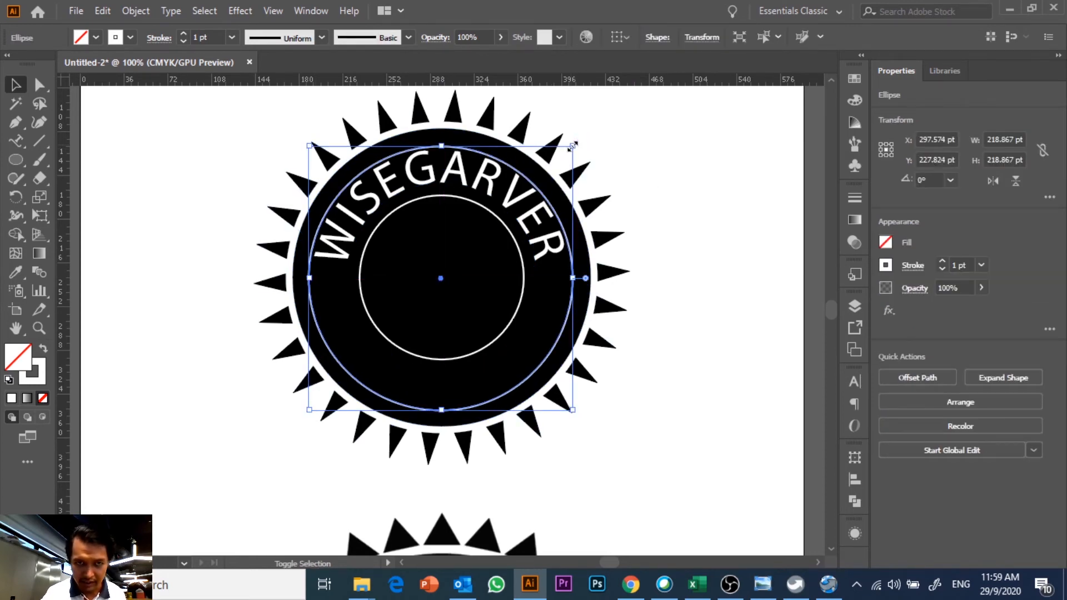
pyautogui.moveTo(309, 411); pyautogui.dragTo(312, 406)
pyautogui.moveTo(675, 178); pyautogui.dragTo(395, 281)
pyautogui.click(526, 35)
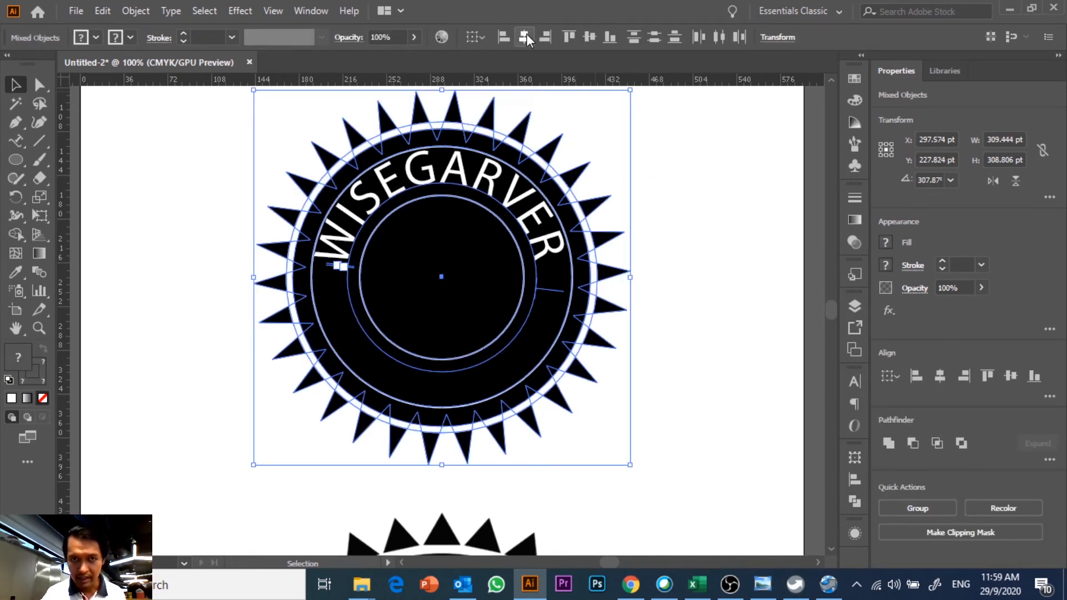
pyautogui.click(581, 39)
pyautogui.click(703, 175)
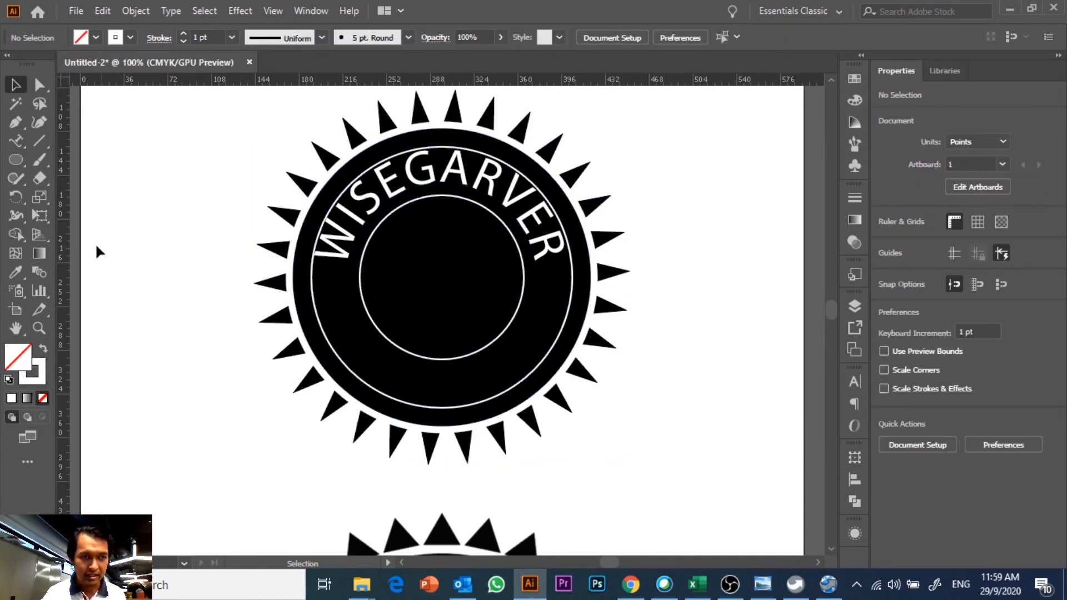
# Place the word CONSTRUCTION as type on the path of the outer white circle, starting at its lower left.
pyautogui.click(18, 144)
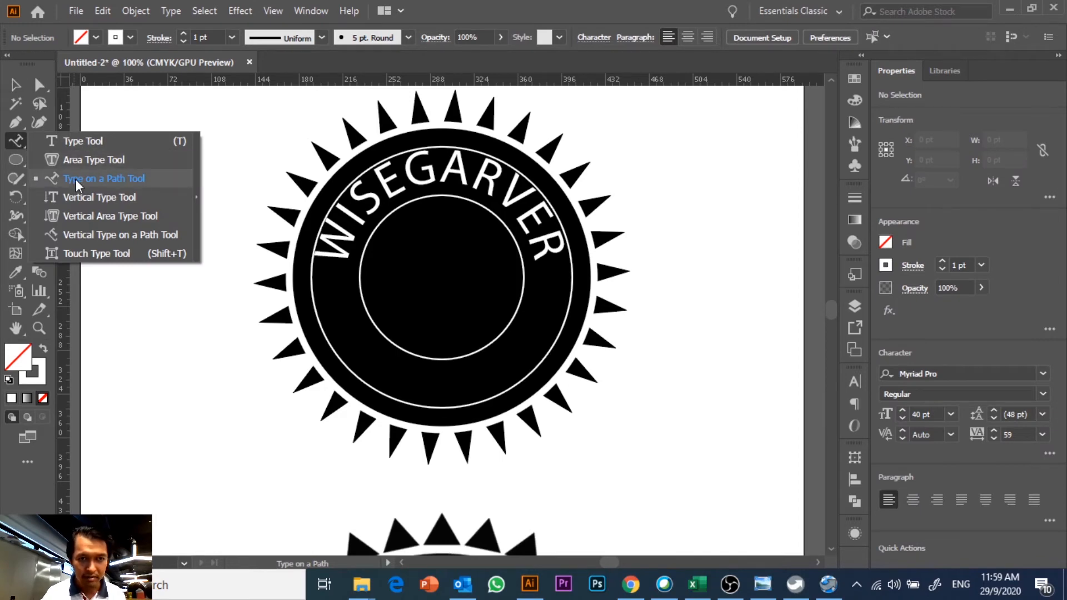
pyautogui.click(75, 178)
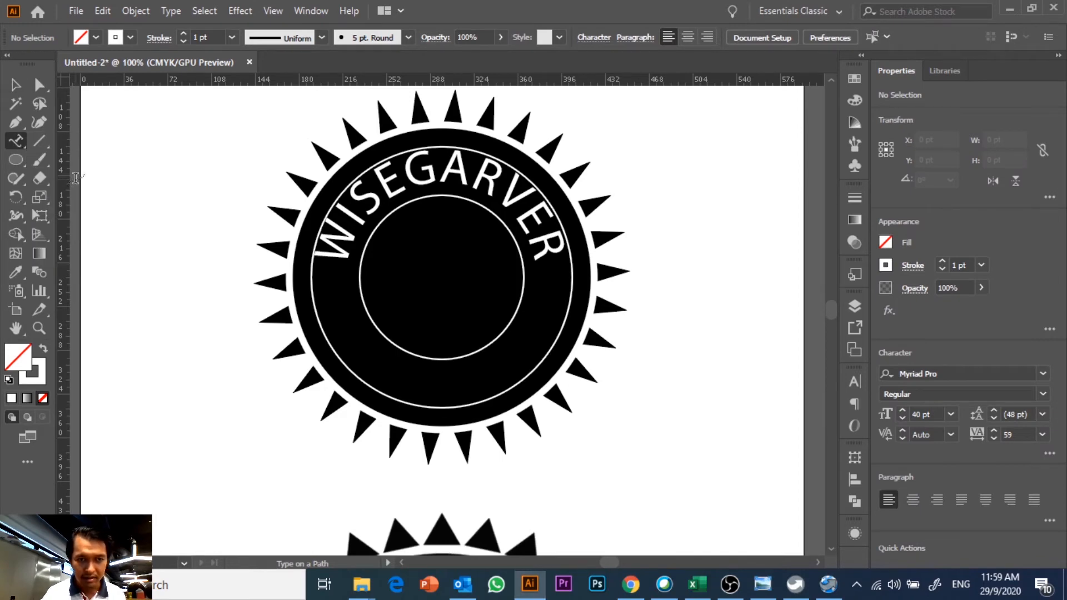
pyautogui.click(321, 319)
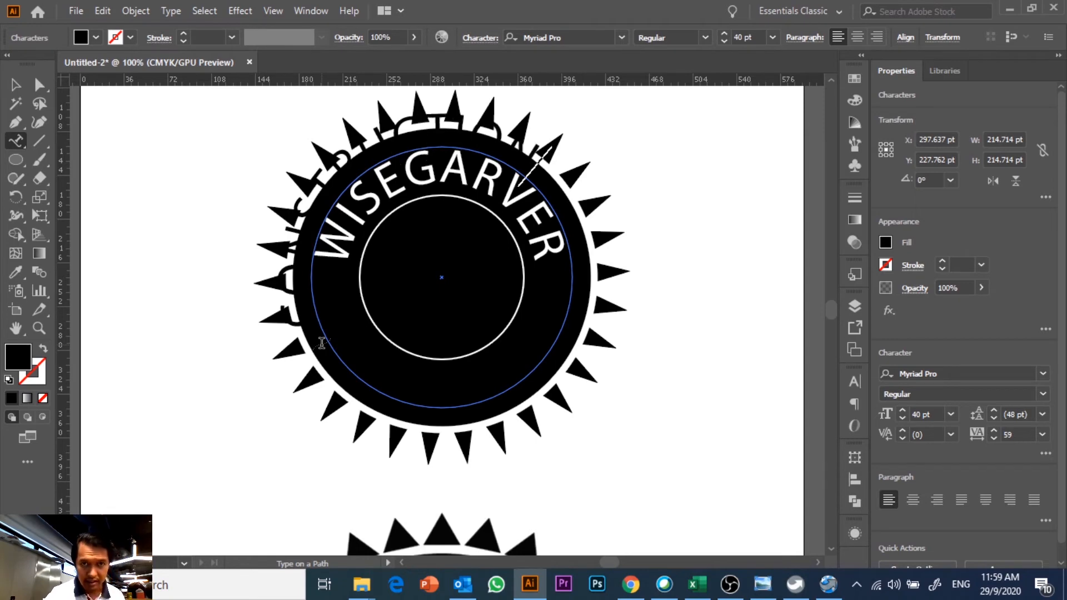
pyautogui.click(547, 169)
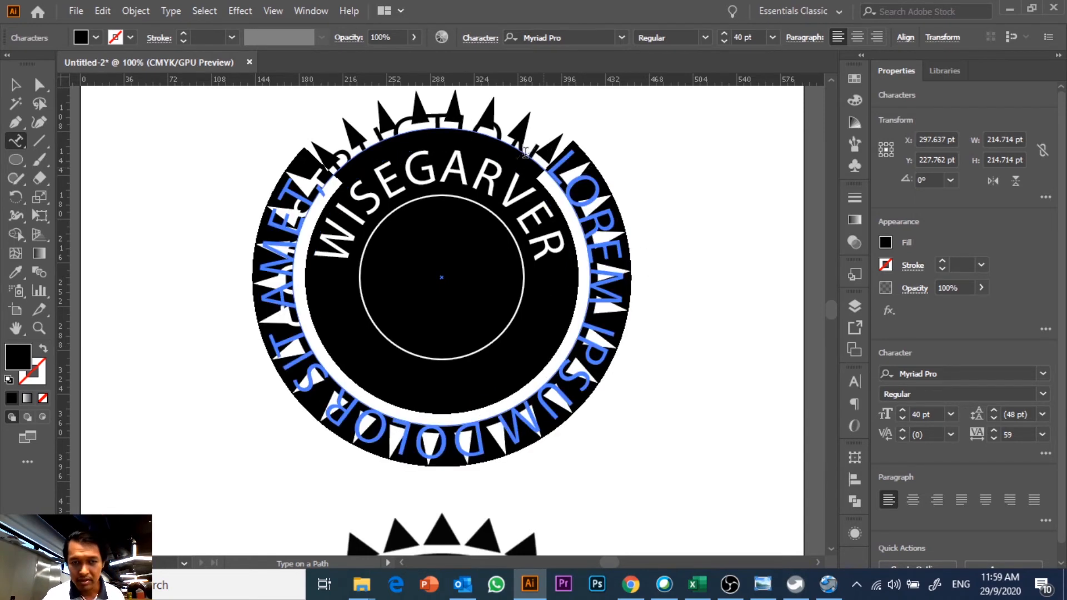
pyautogui.click(436, 138)
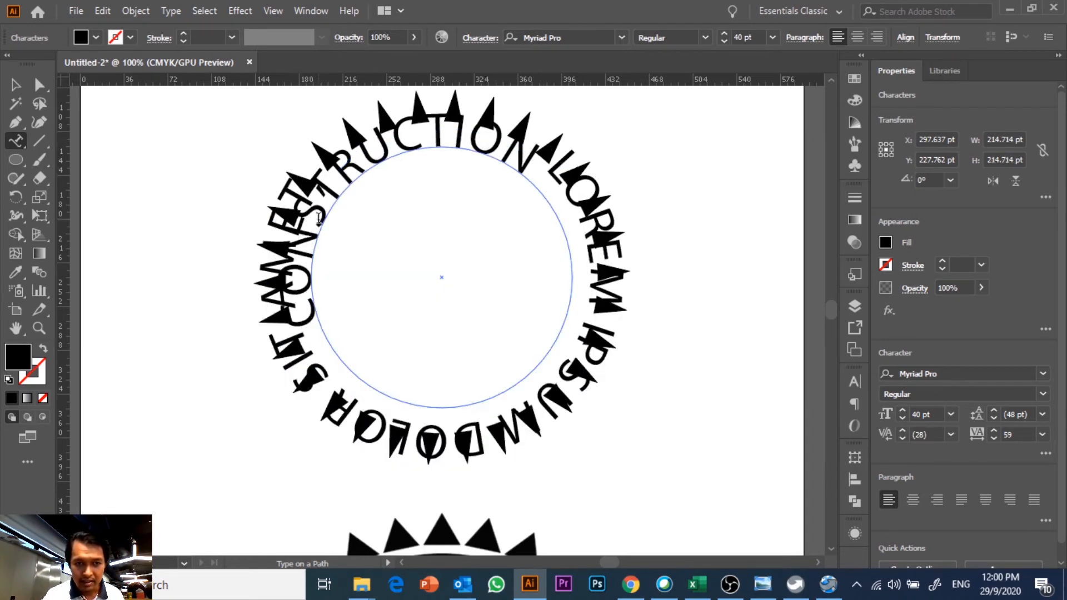
pyautogui.hotkey('ctrl', 'z')
pyautogui.click(298, 310)
pyautogui.click(674, 310)
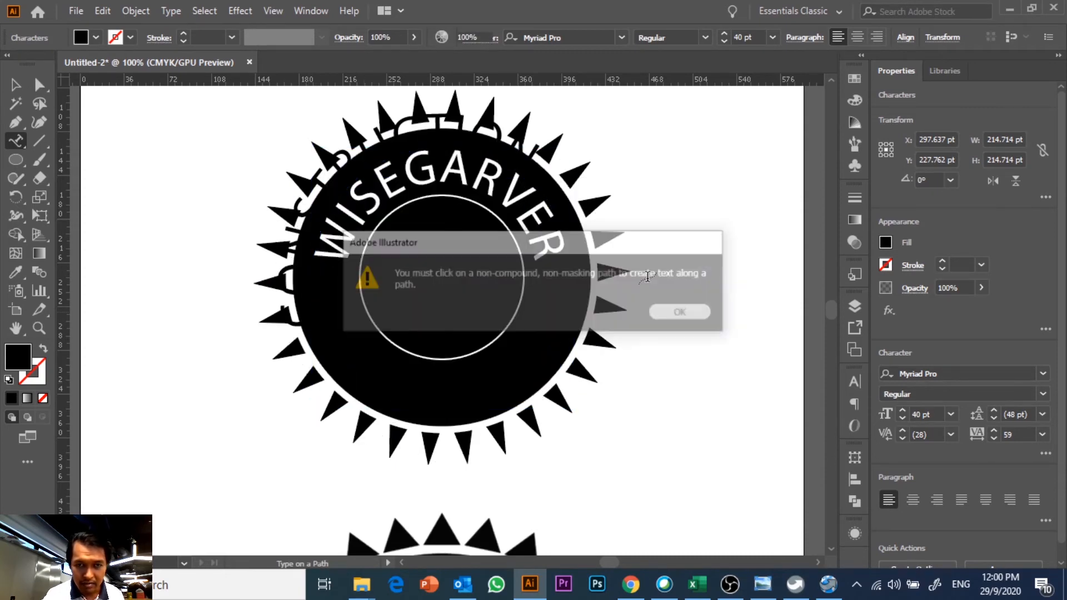
pyautogui.click(555, 181)
pyautogui.hotkey('ctrl', 'z')
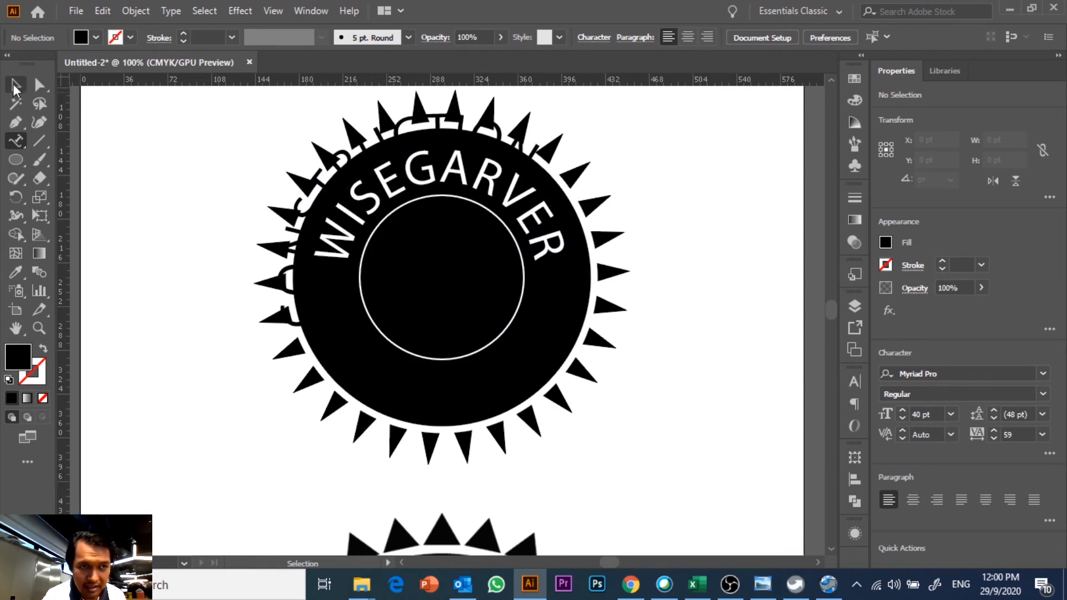
# Change the fill of the curved CONSTRUCTION text to white.
pyautogui.click(15, 86)
pyautogui.click(347, 200)
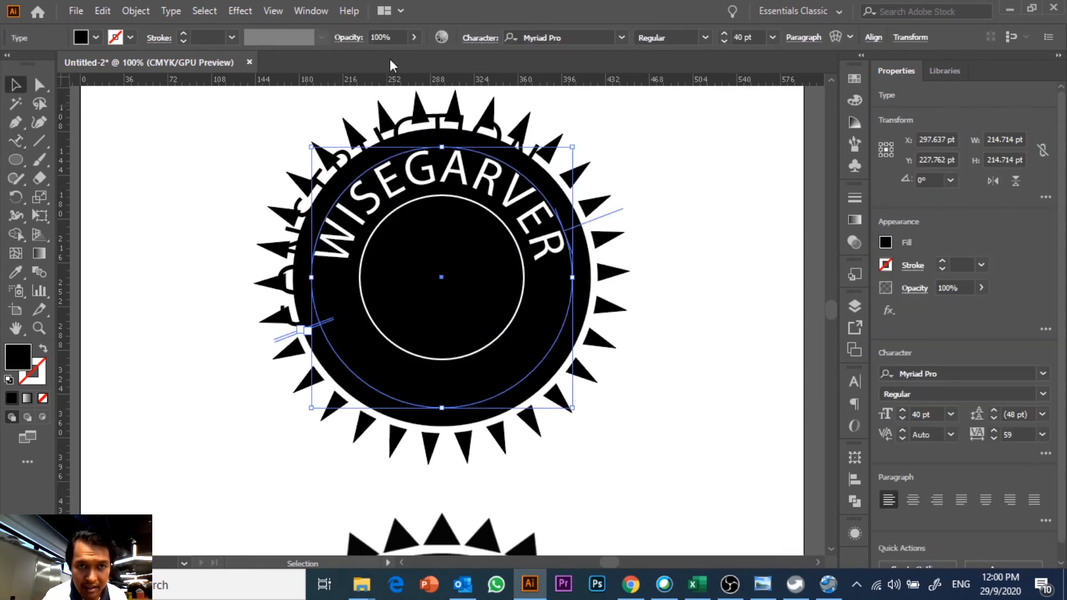
pyautogui.click(80, 38)
pyautogui.click(32, 65)
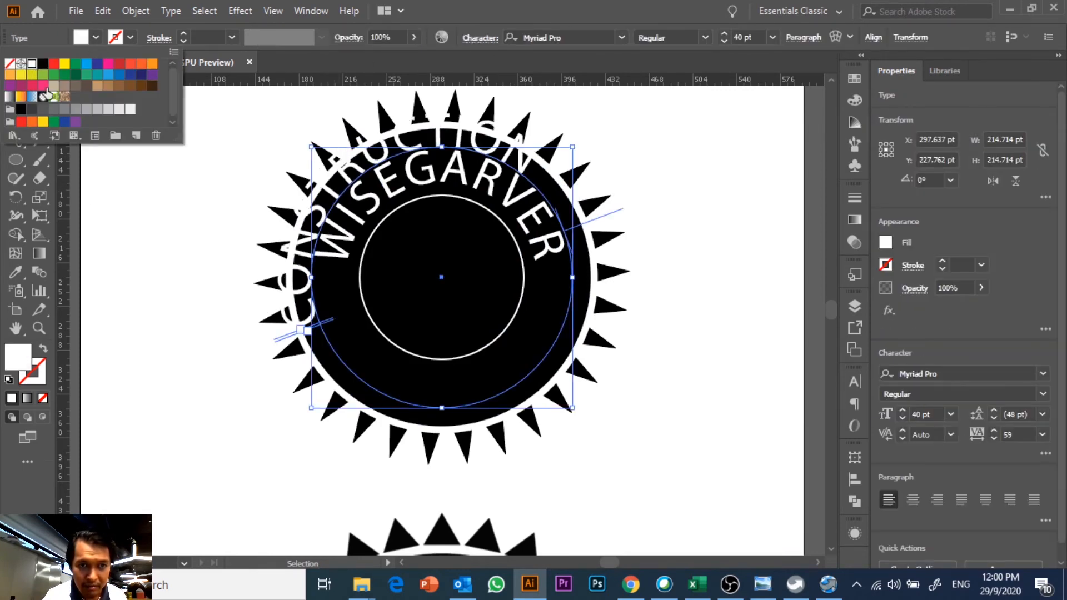
# Flip the curved CONSTRUCTION text to the inside of its circle so it reads along the lower half of the black ring.
pyautogui.click(124, 317)
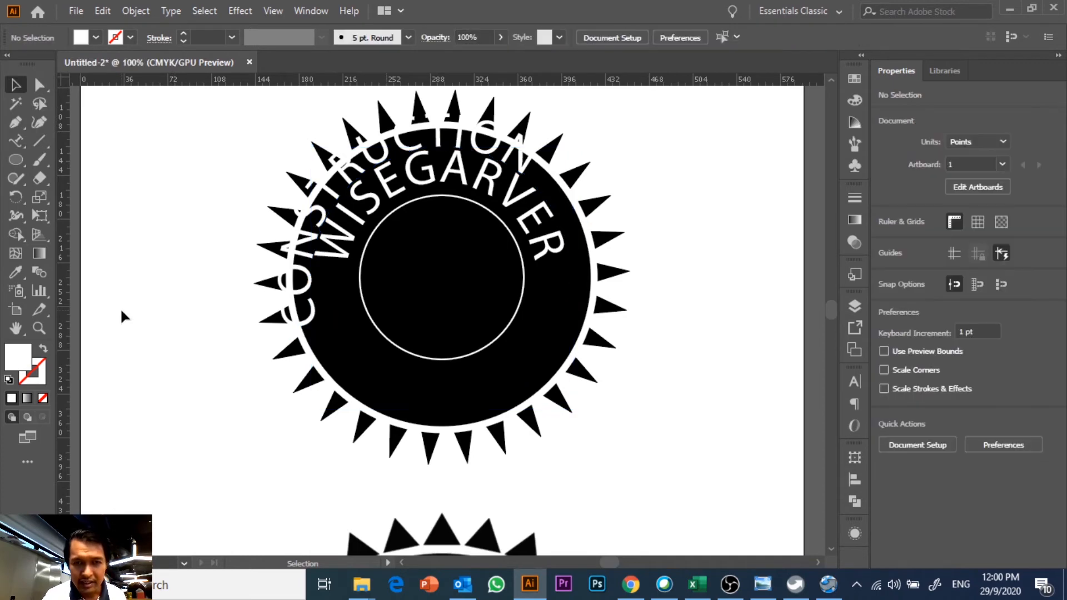
pyautogui.click(286, 291)
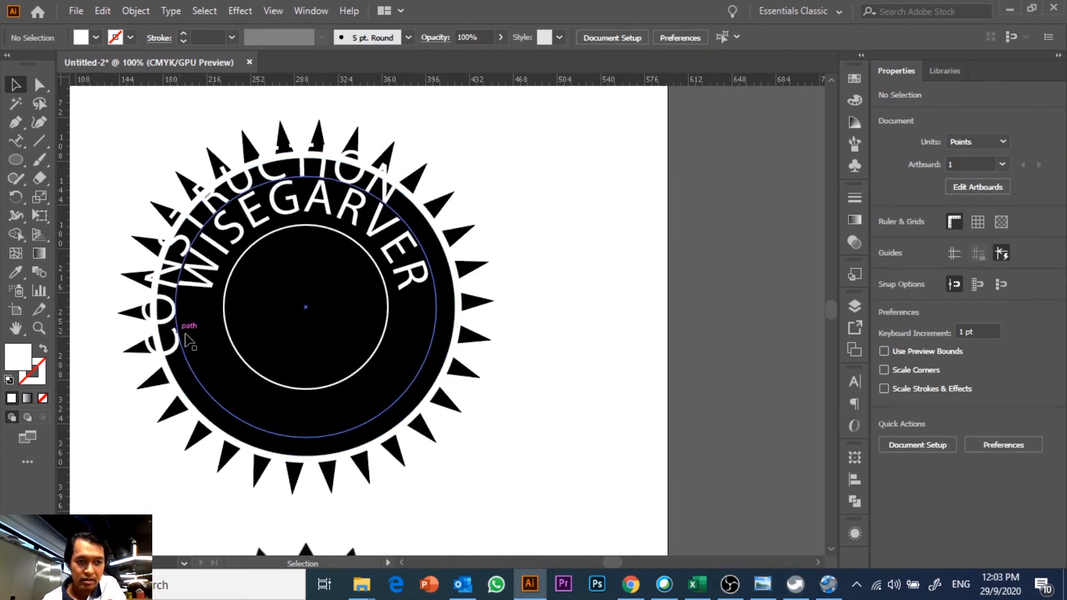
pyautogui.click(184, 356)
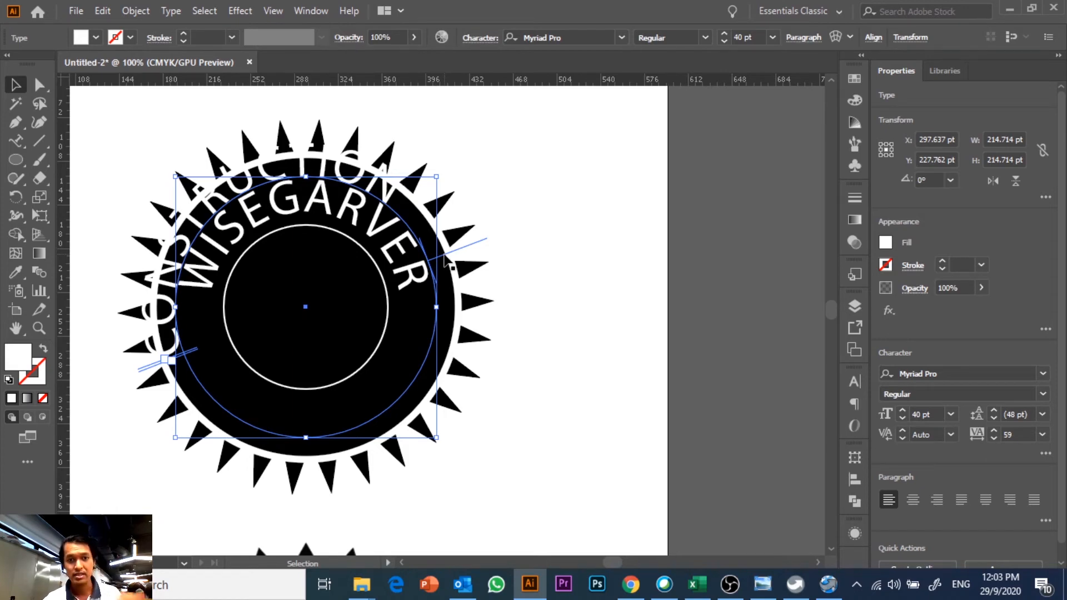
pyautogui.moveTo(445, 260); pyautogui.dragTo(247, 319)
pyautogui.click(588, 351)
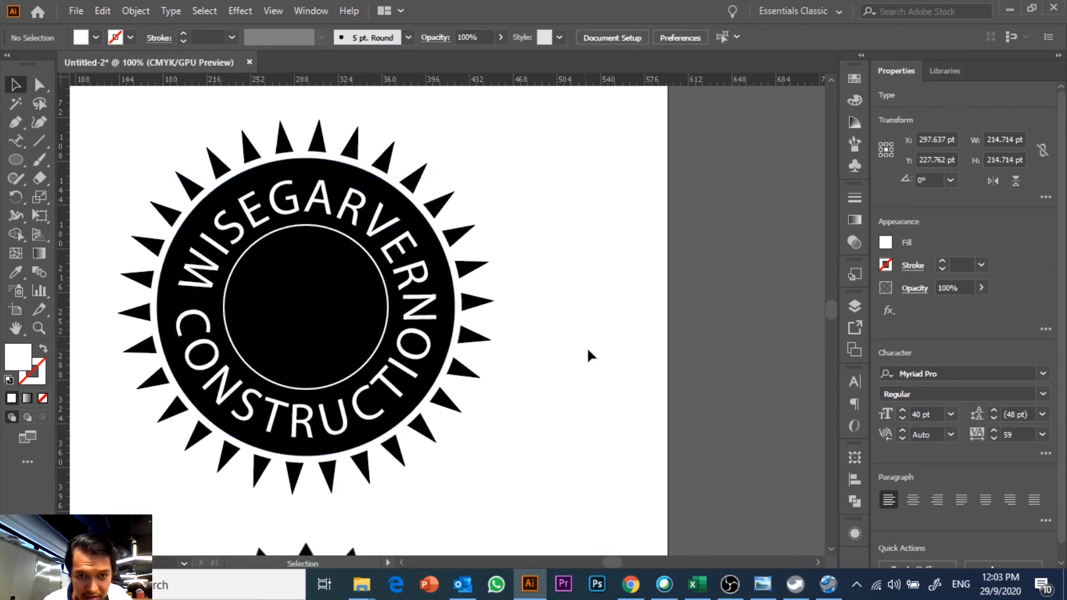
pyautogui.click(411, 353)
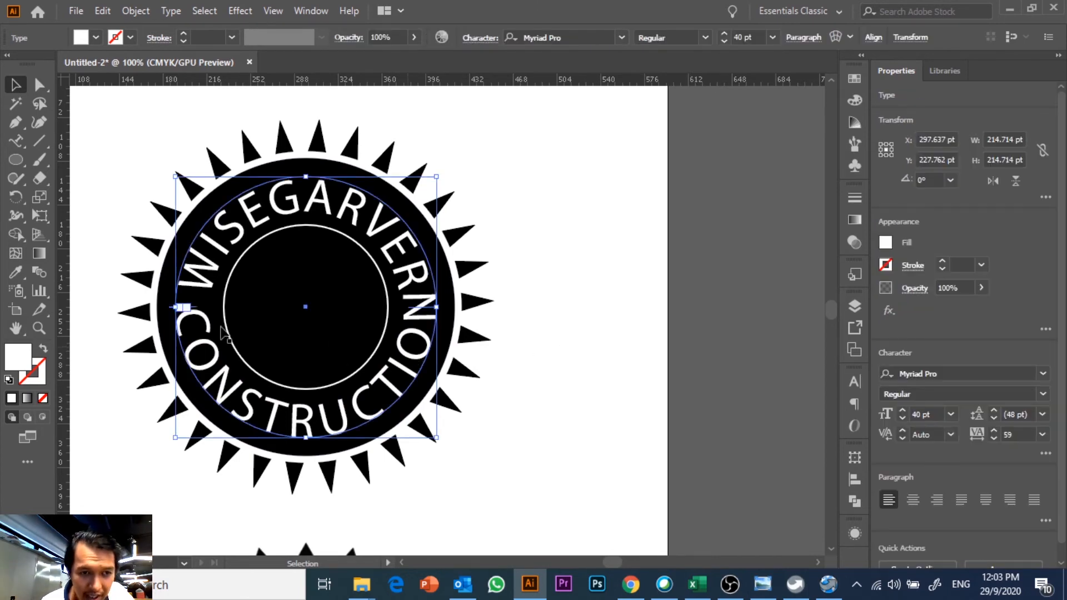
pyautogui.moveTo(191, 309); pyautogui.dragTo(190, 303)
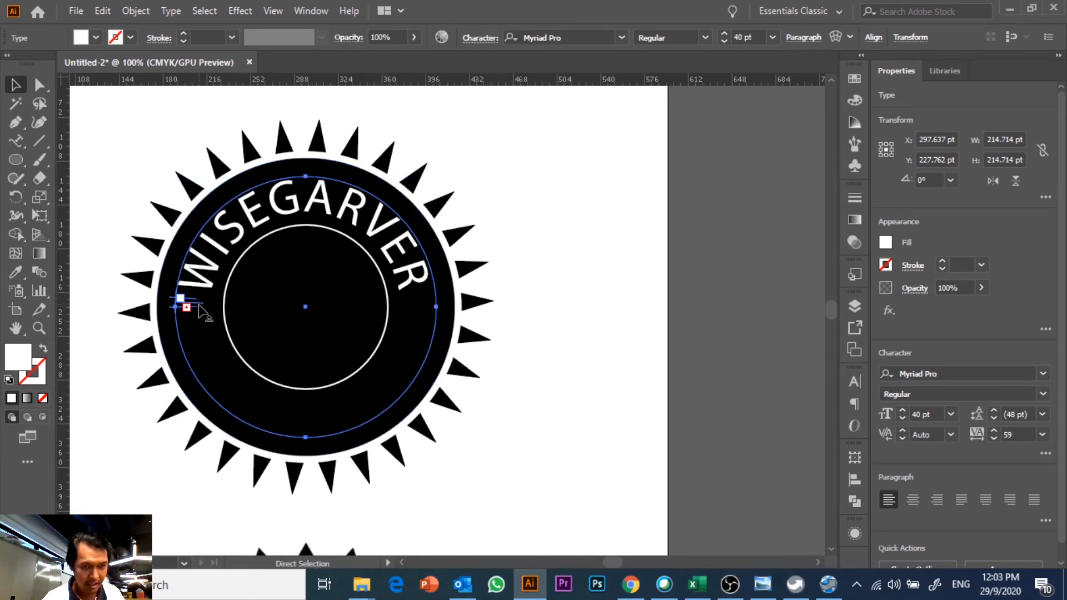
pyautogui.hotkey('ctrl', 'z')
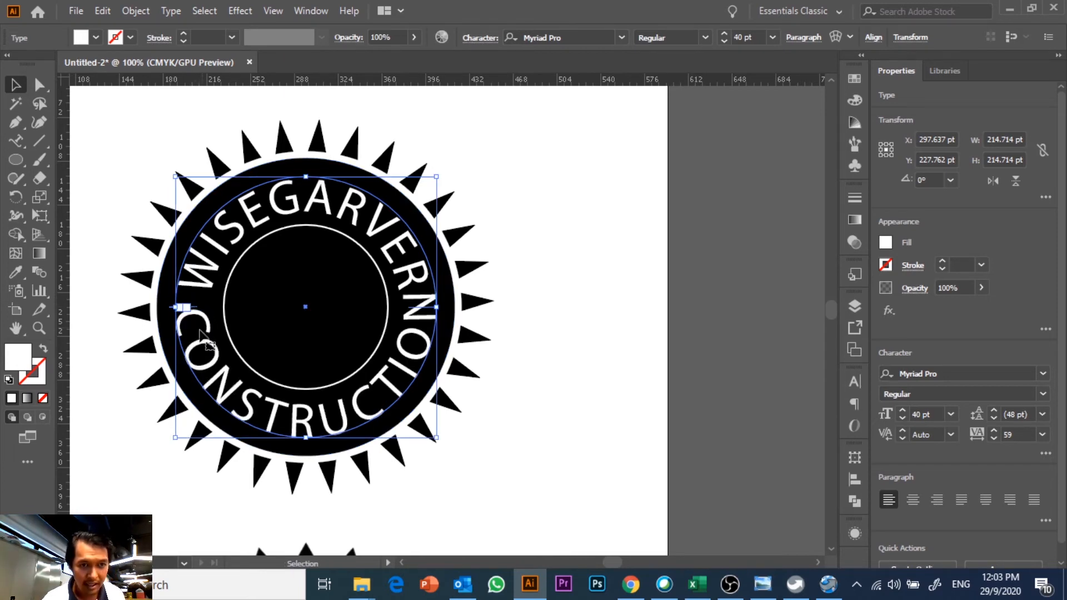
pyautogui.doubleClick(425, 316)
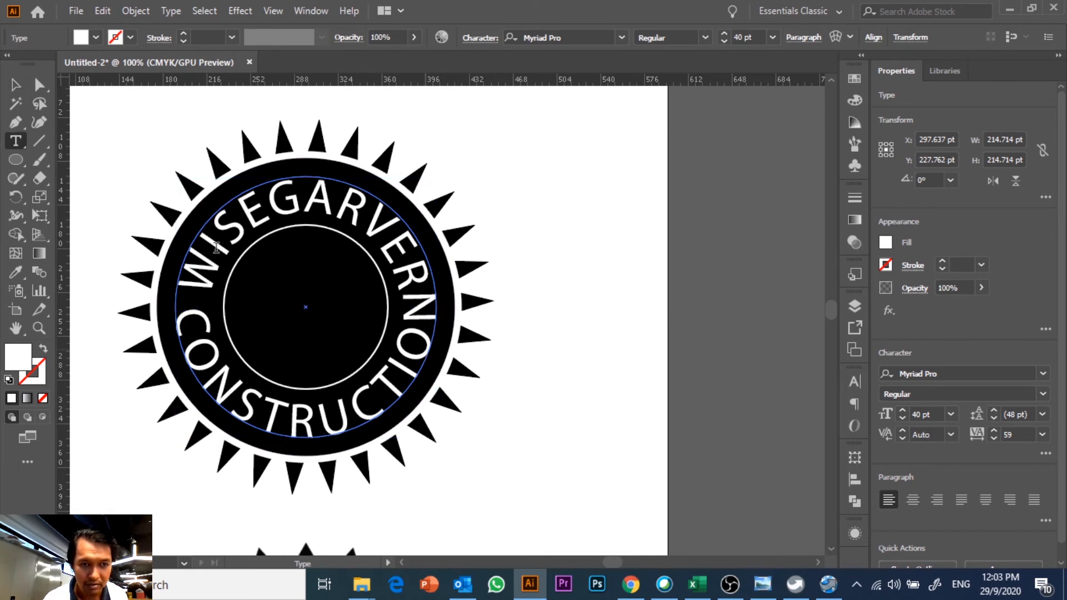
pyautogui.click(16, 85)
pyautogui.click(79, 143)
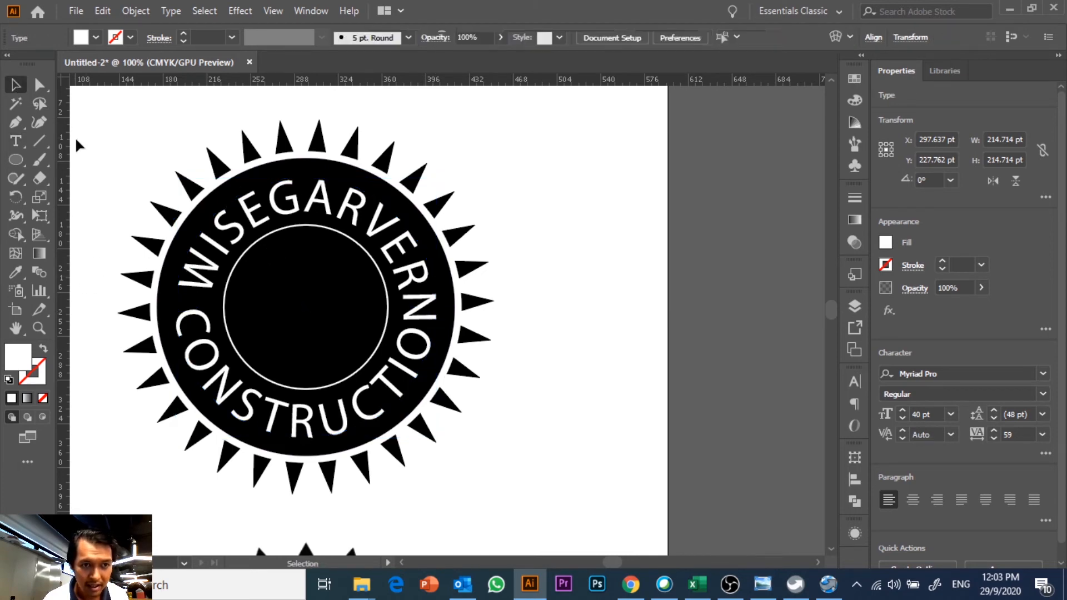
# Set the font size of the curved WISEGARVER text to 36 pt.
pyautogui.click(243, 238)
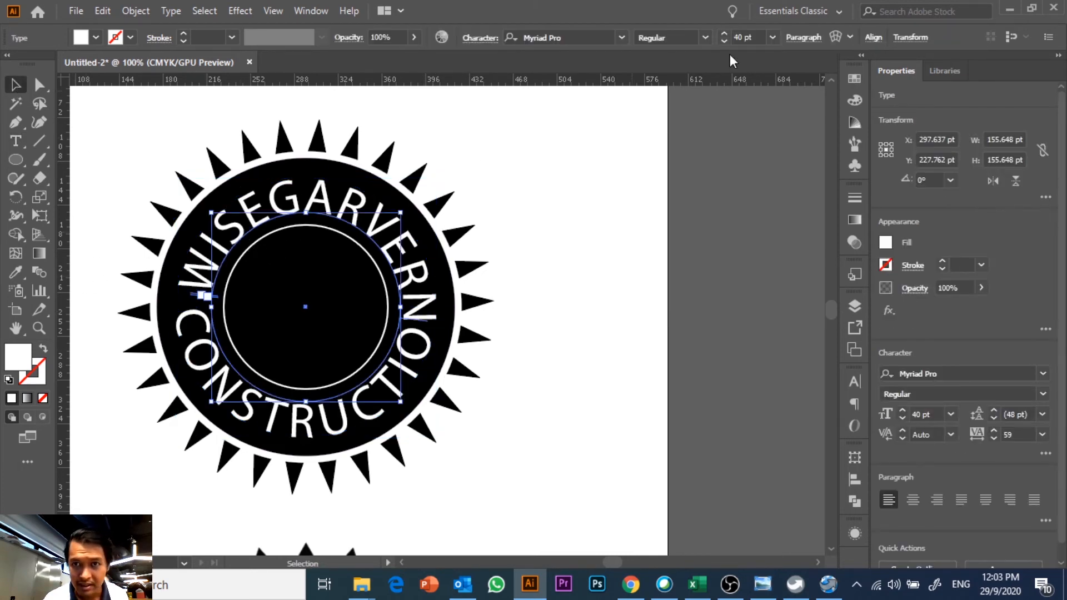
pyautogui.click(762, 35)
pyautogui.write('36')
pyautogui.press('Return')
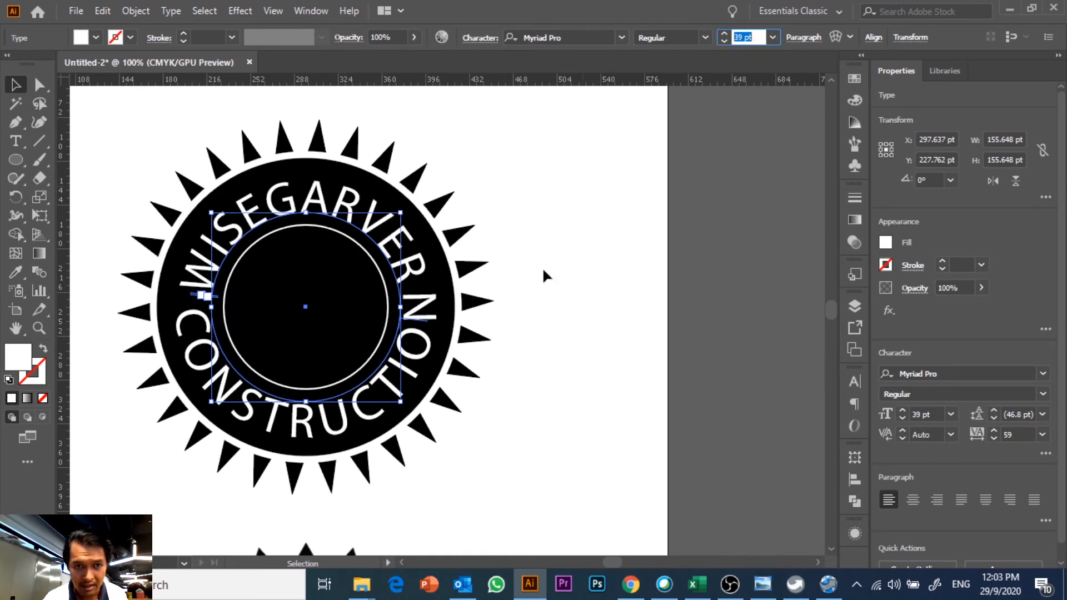
pyautogui.click(544, 277)
# Reduce the font size of the curved CONSTRUCTION text to 36 pt.
pyautogui.click(416, 348)
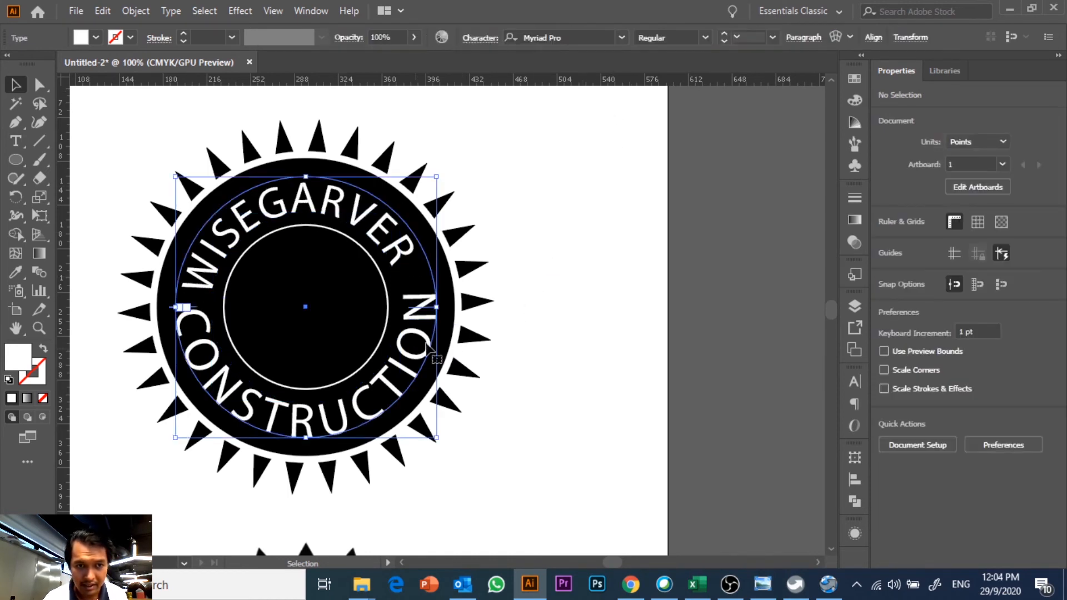
pyautogui.click(418, 355)
pyautogui.click(418, 355)
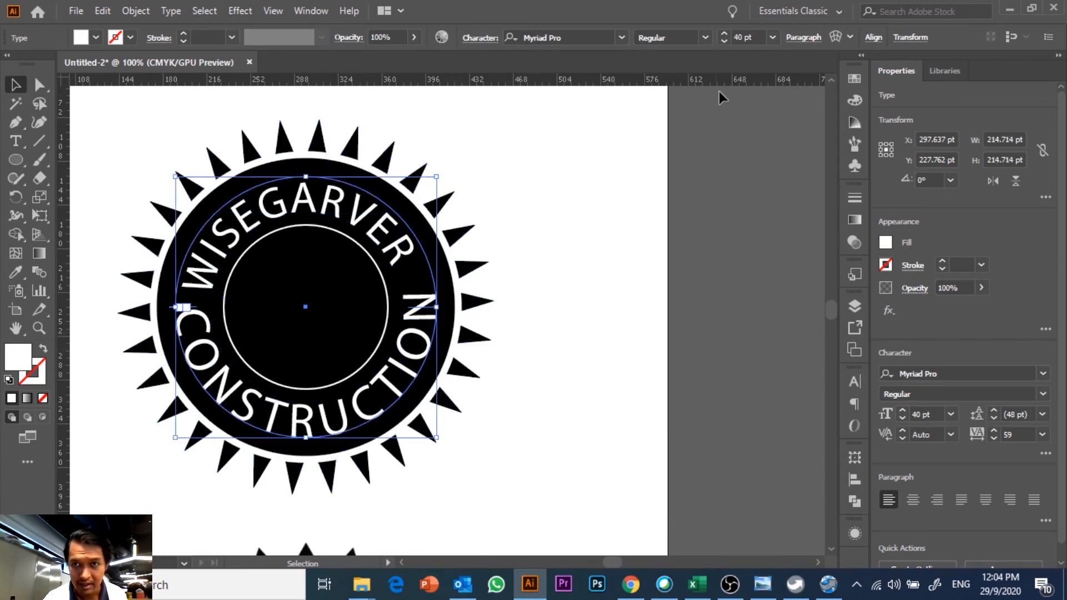
pyautogui.click(753, 37)
pyautogui.press('Down')
pyautogui.press('Down')
pyautogui.press('Down')
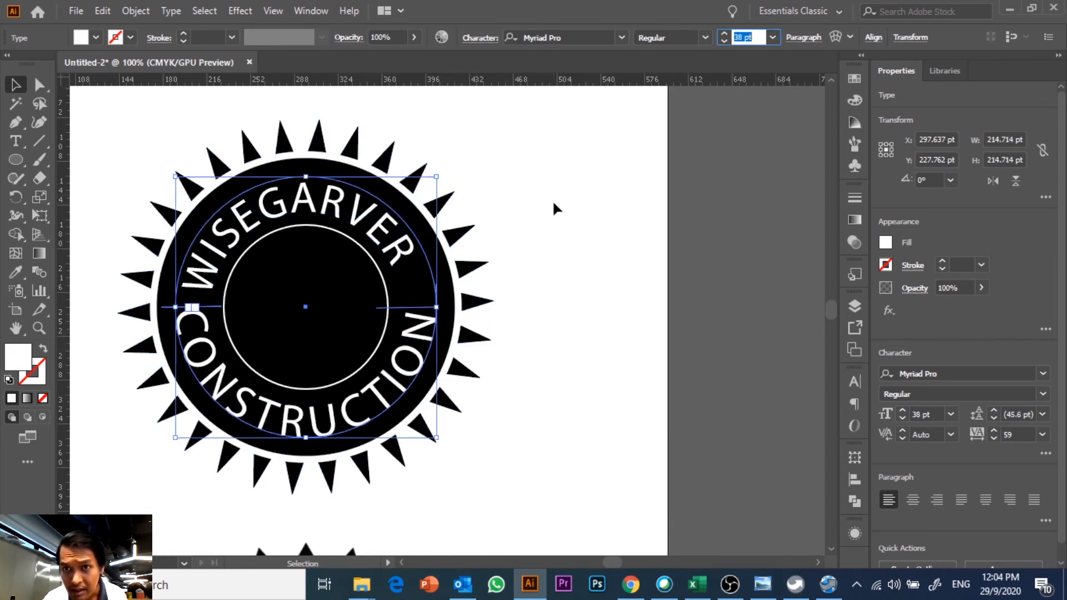
pyautogui.press('Down')
pyautogui.press('Down')
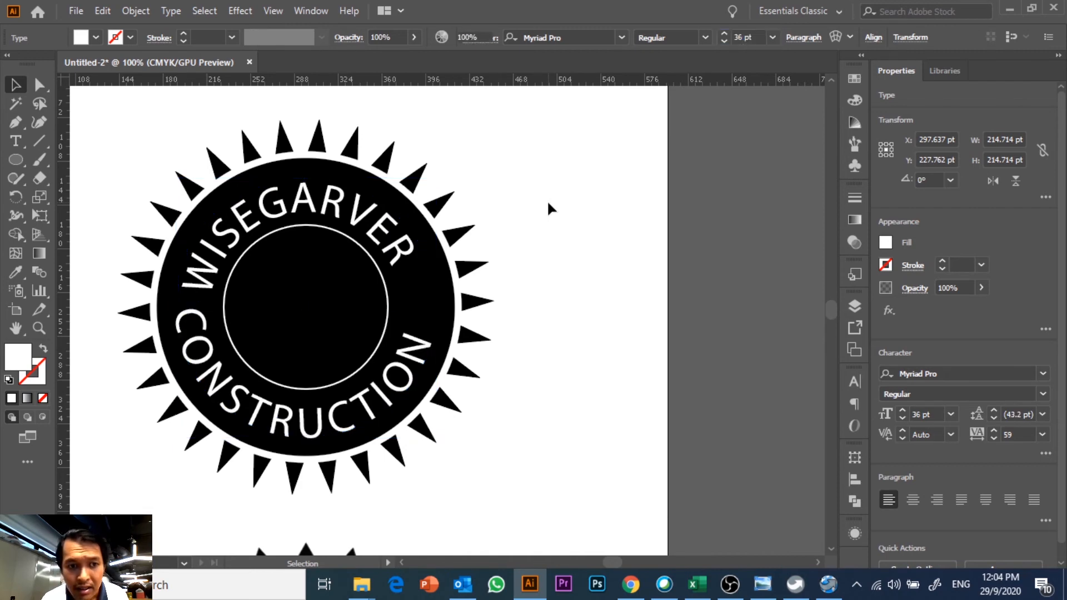
pyautogui.click(547, 200)
# Slide CONSTRUCTION counterclockwise and WISEGARVER clockwise along their circles so each word is centred in its half of the ring.
pyautogui.click(422, 371)
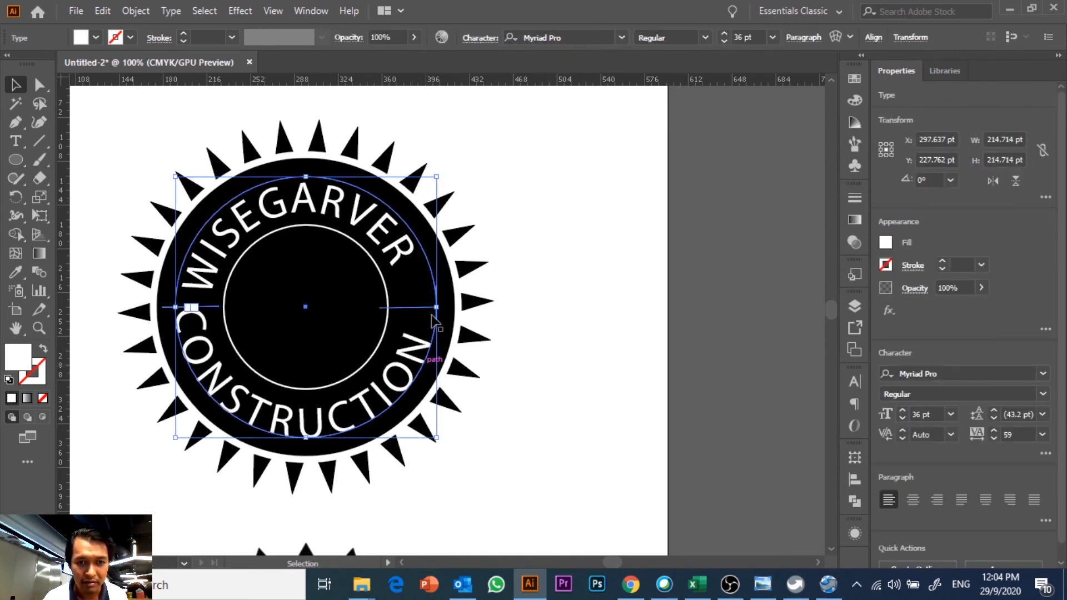
pyautogui.moveTo(431, 314); pyautogui.dragTo(429, 308)
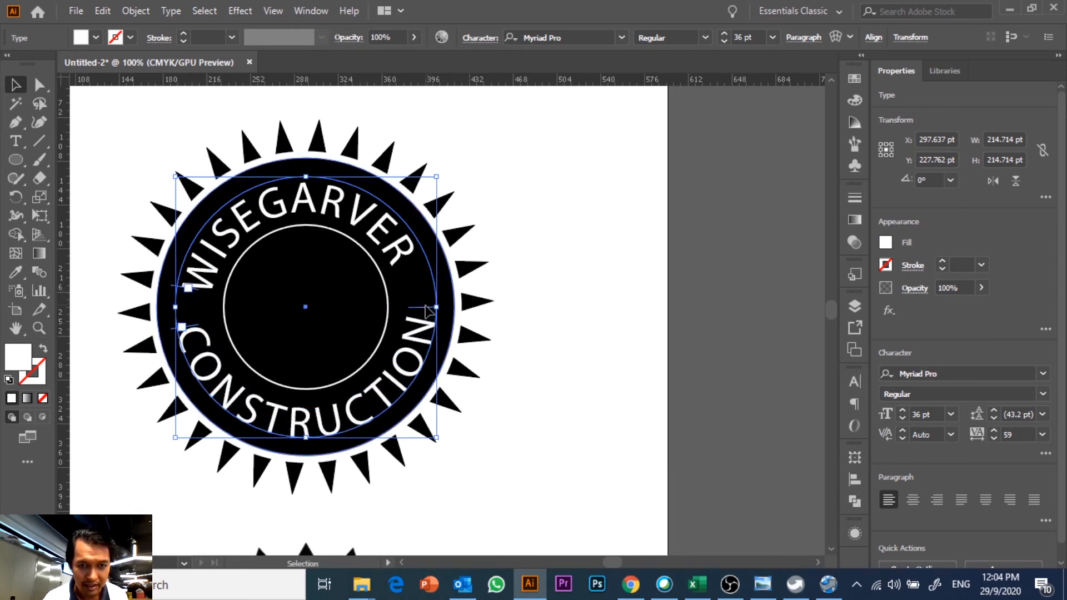
pyautogui.click(409, 260)
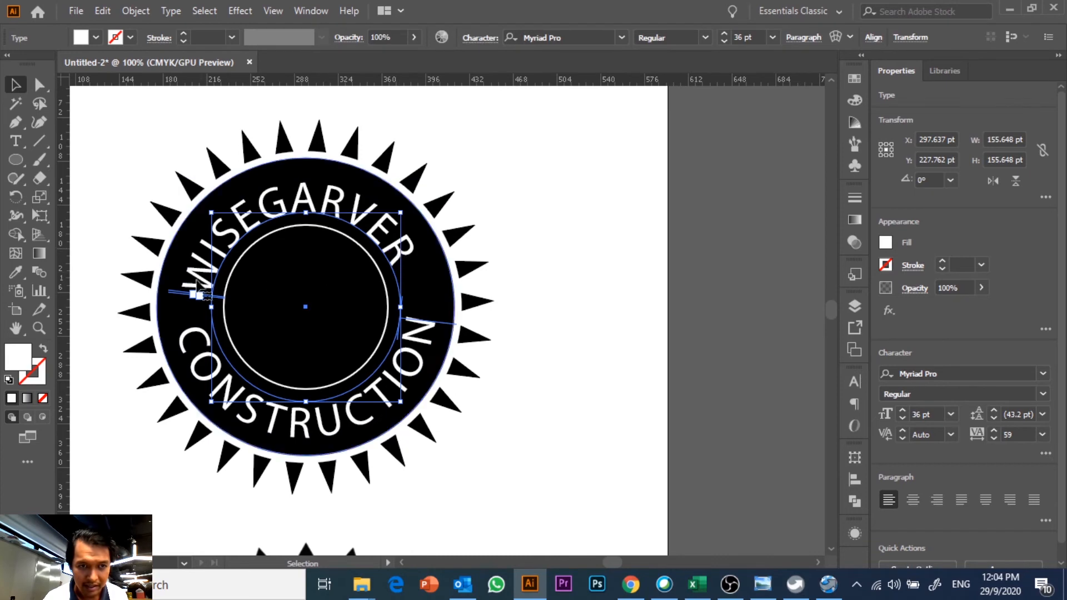
pyautogui.moveTo(175, 290); pyautogui.dragTo(186, 280)
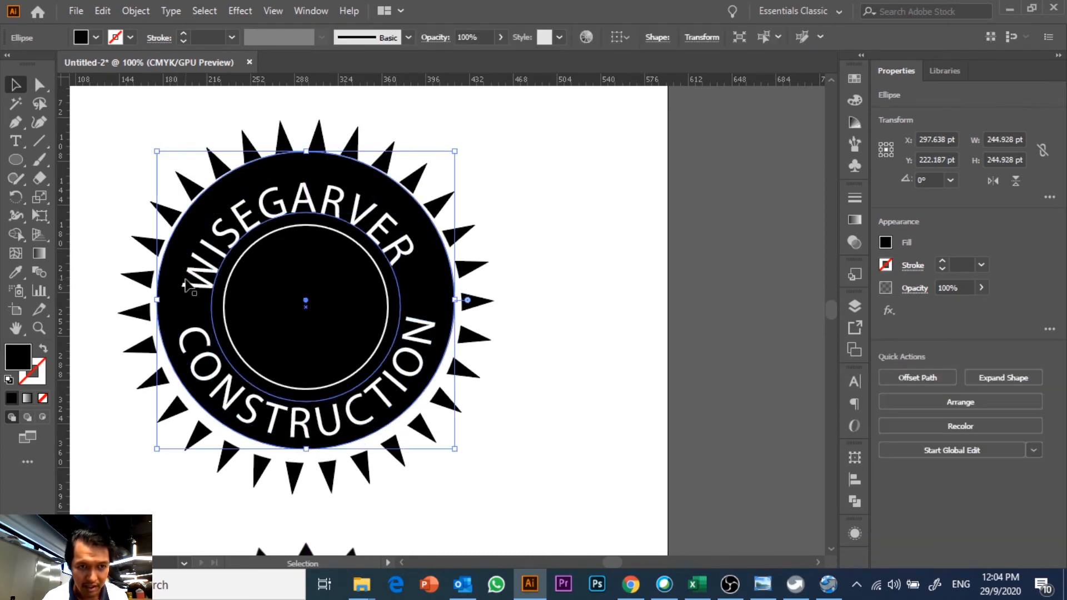
pyautogui.click(251, 239)
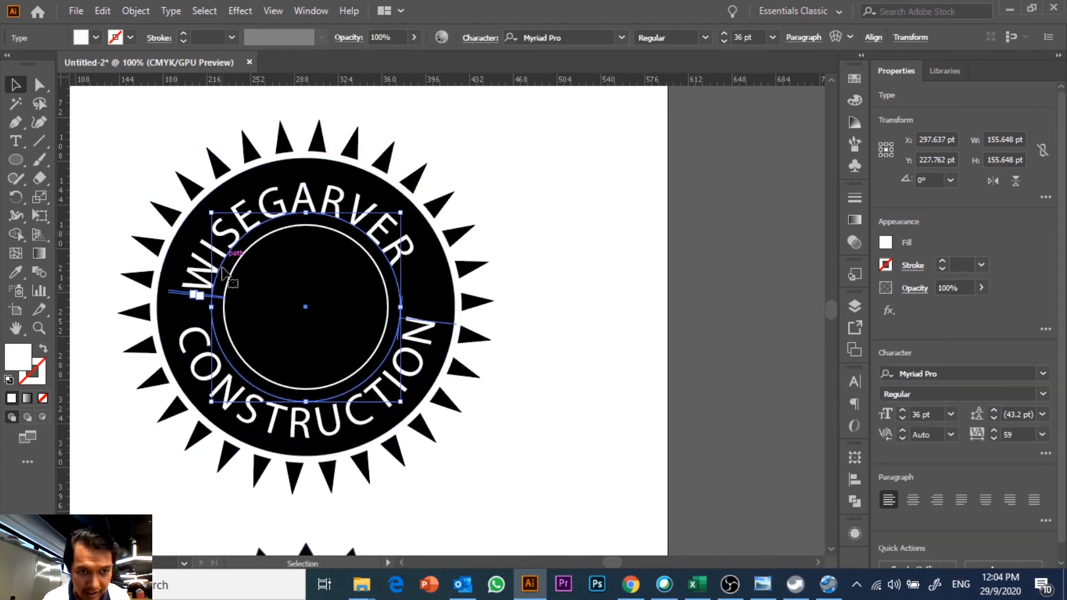
pyautogui.moveTo(217, 298); pyautogui.dragTo(218, 280)
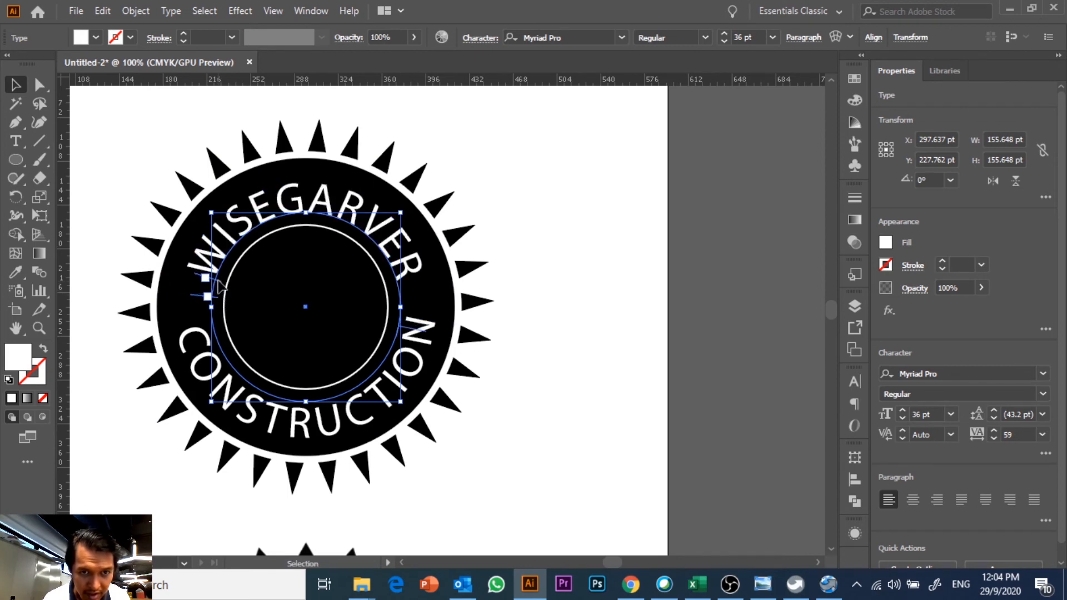
pyautogui.click(522, 281)
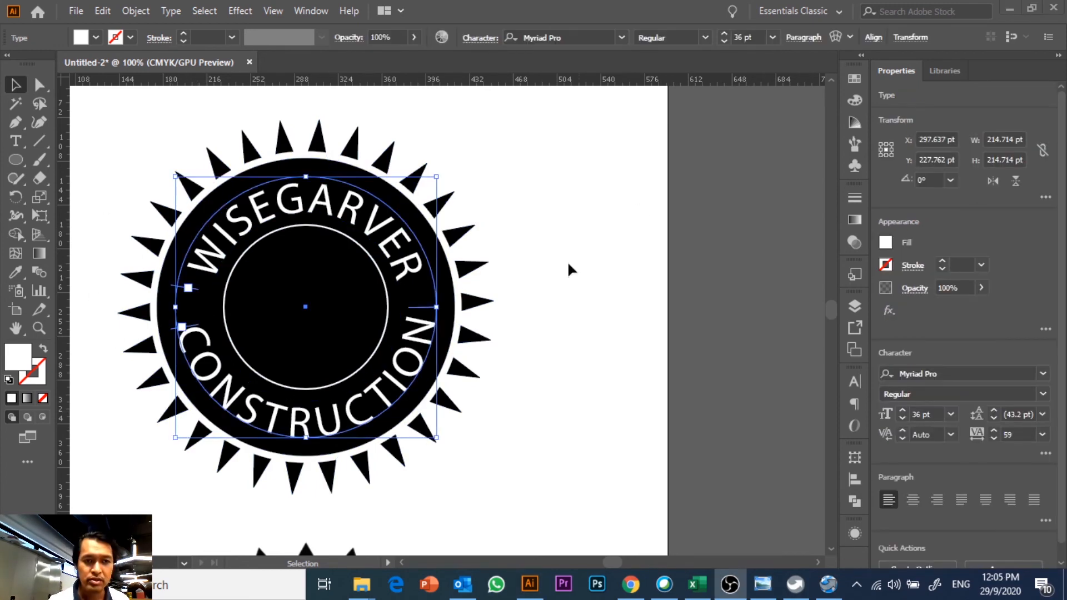
# Scale the CONSTRUCTION text and its circle down proportionally to about 203 pt across.
pyautogui.click(553, 269)
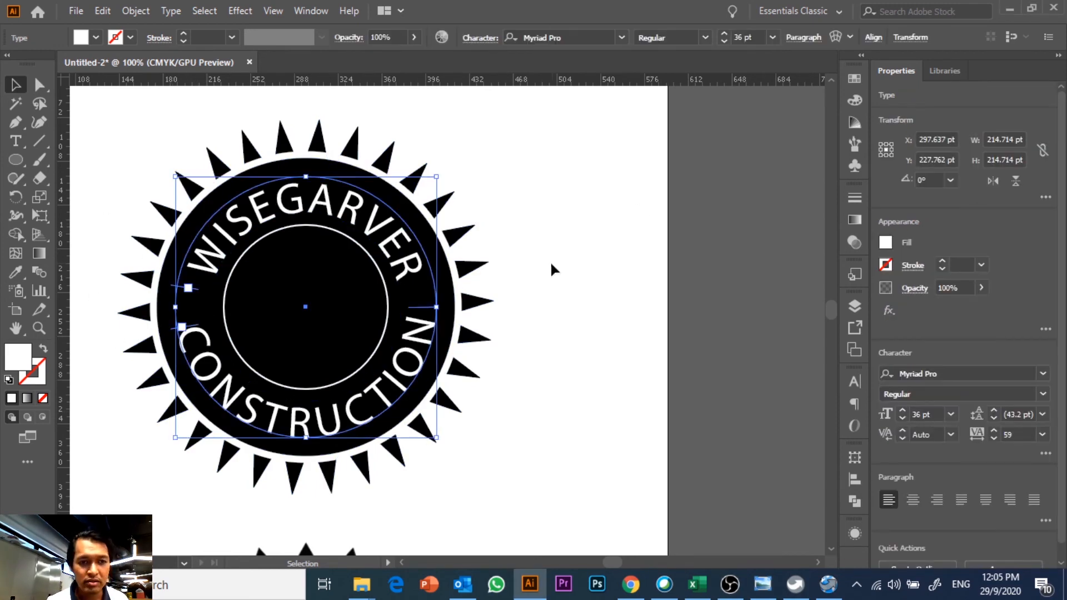
pyautogui.click(393, 253)
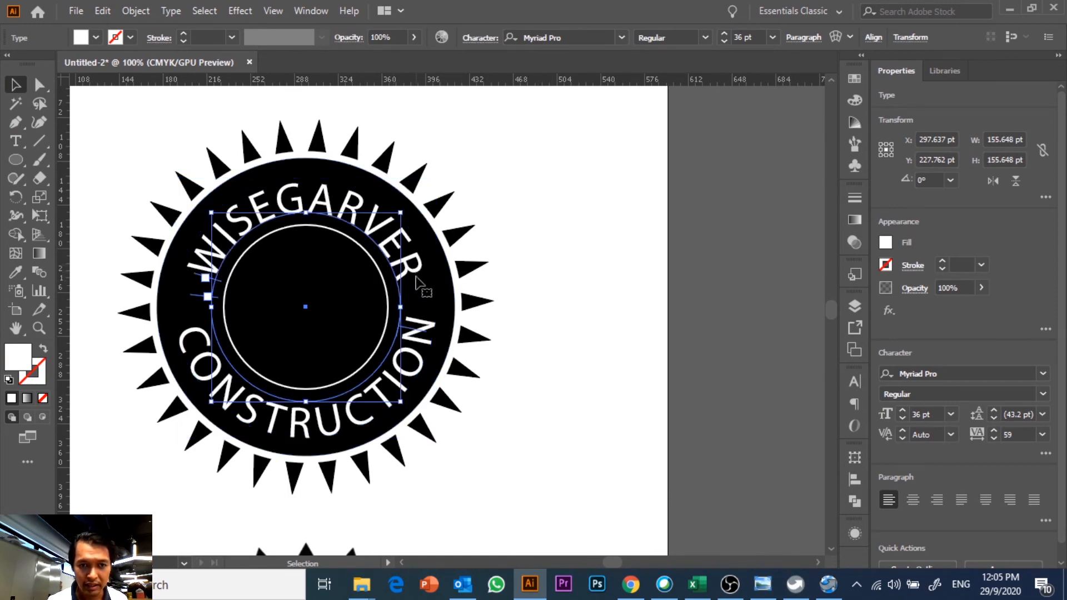
pyautogui.click(435, 354)
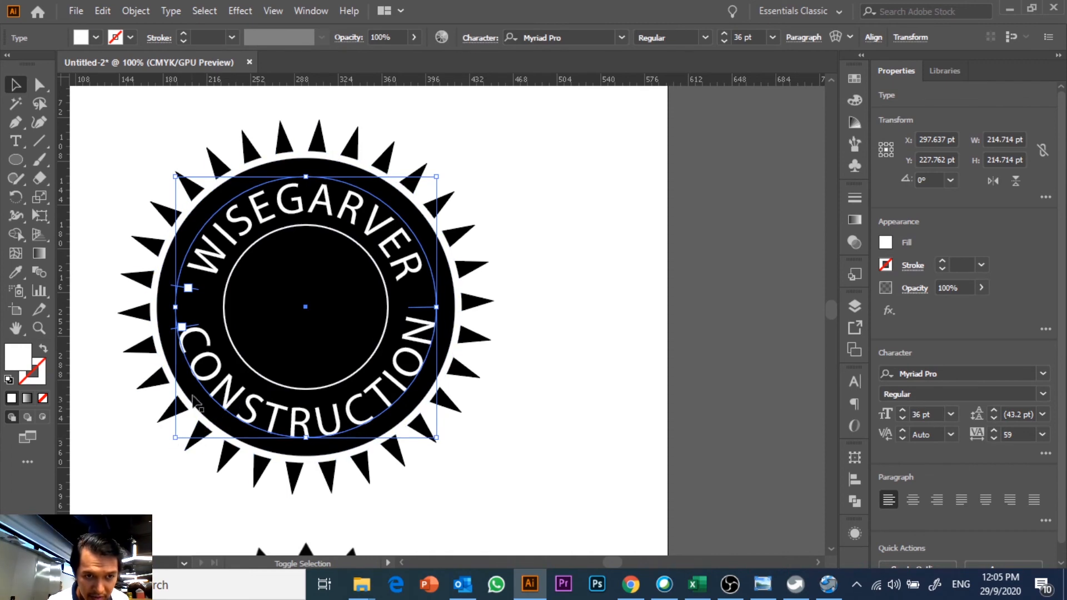
pyautogui.moveTo(175, 437); pyautogui.dragTo(182, 431)
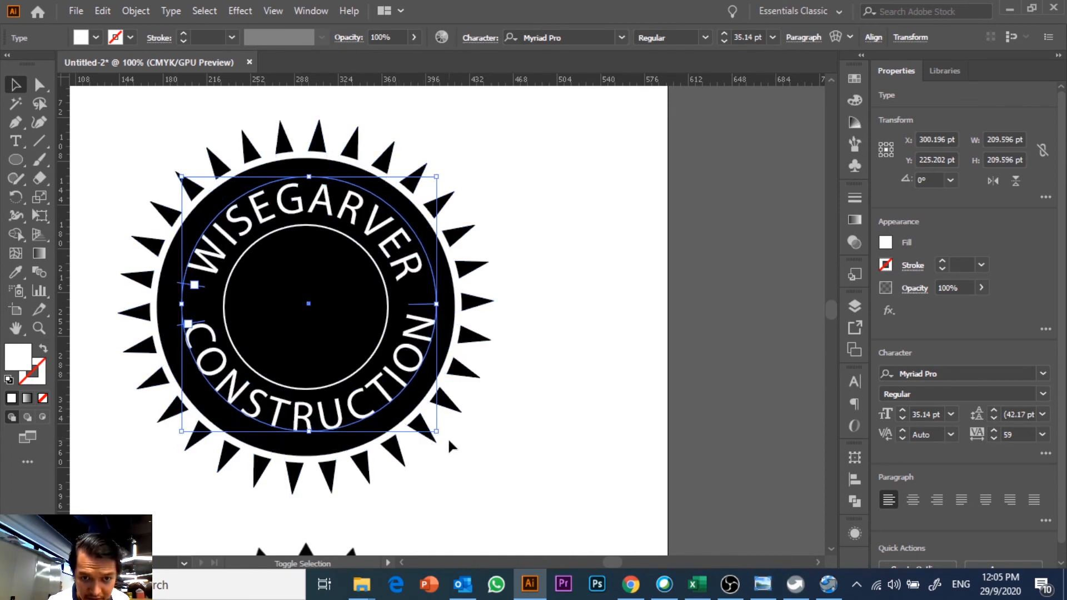
pyautogui.moveTo(439, 437); pyautogui.dragTo(434, 429)
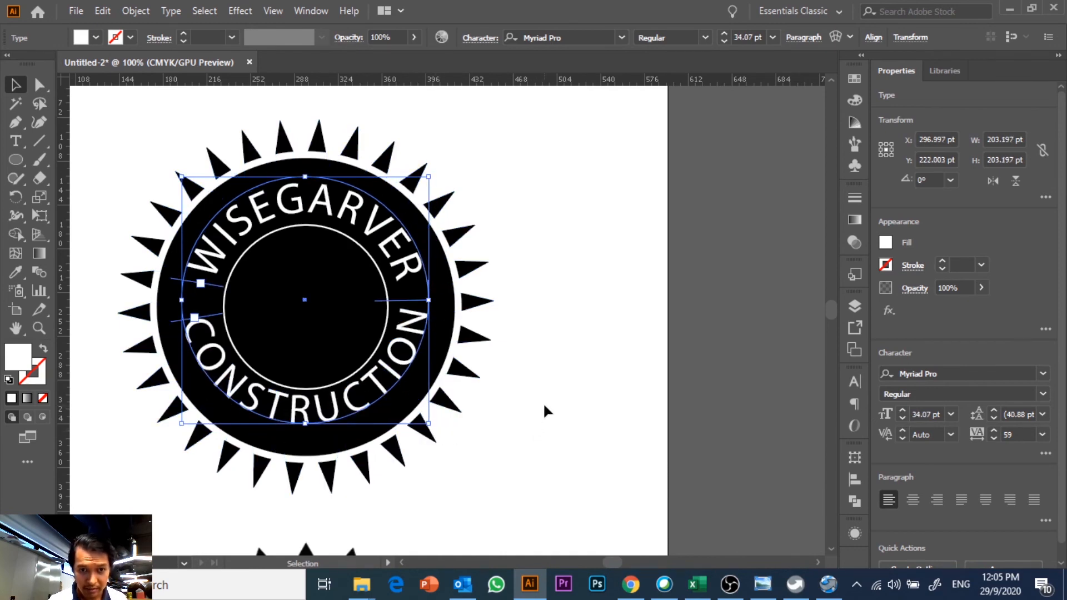
# Select all parts of the badge and align their centres horizontally and vertically.
pyautogui.moveTo(572, 411); pyautogui.dragTo(312, 166)
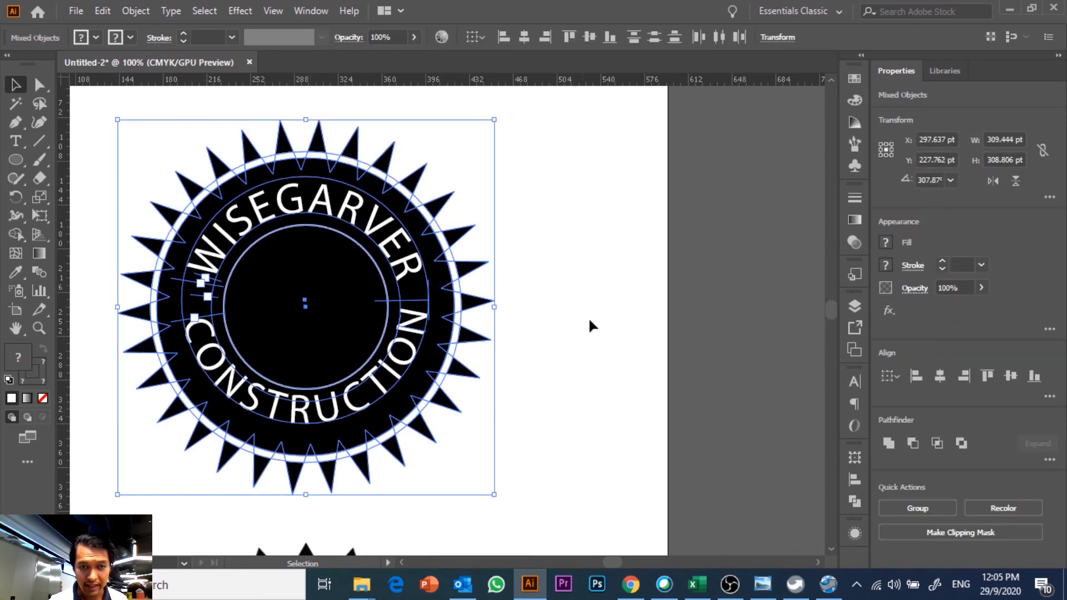
pyautogui.click(563, 389)
pyautogui.moveTo(563, 389); pyautogui.dragTo(332, 194)
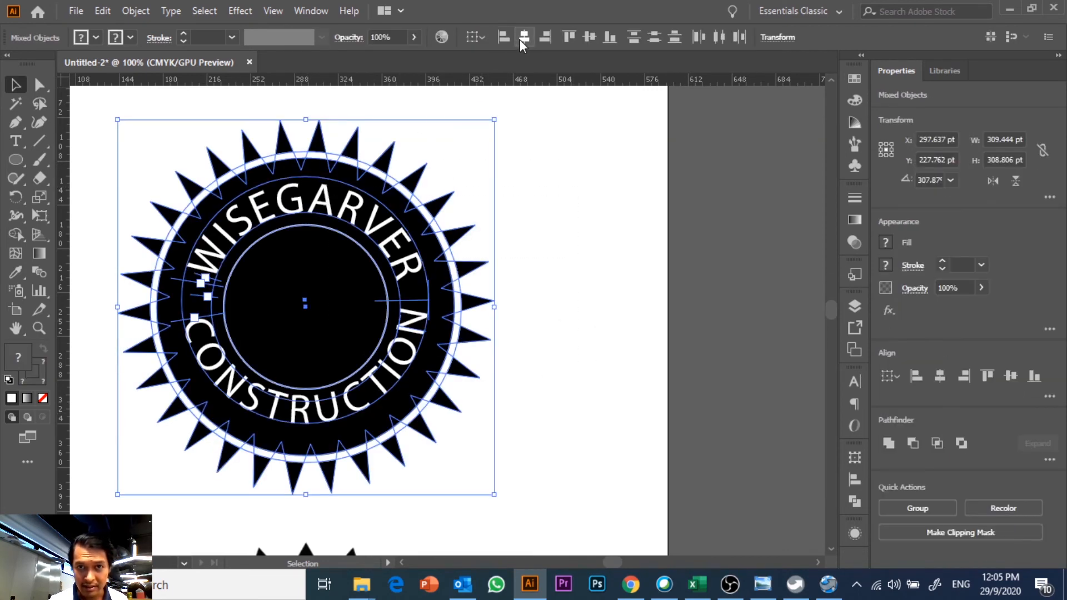
pyautogui.click(521, 39)
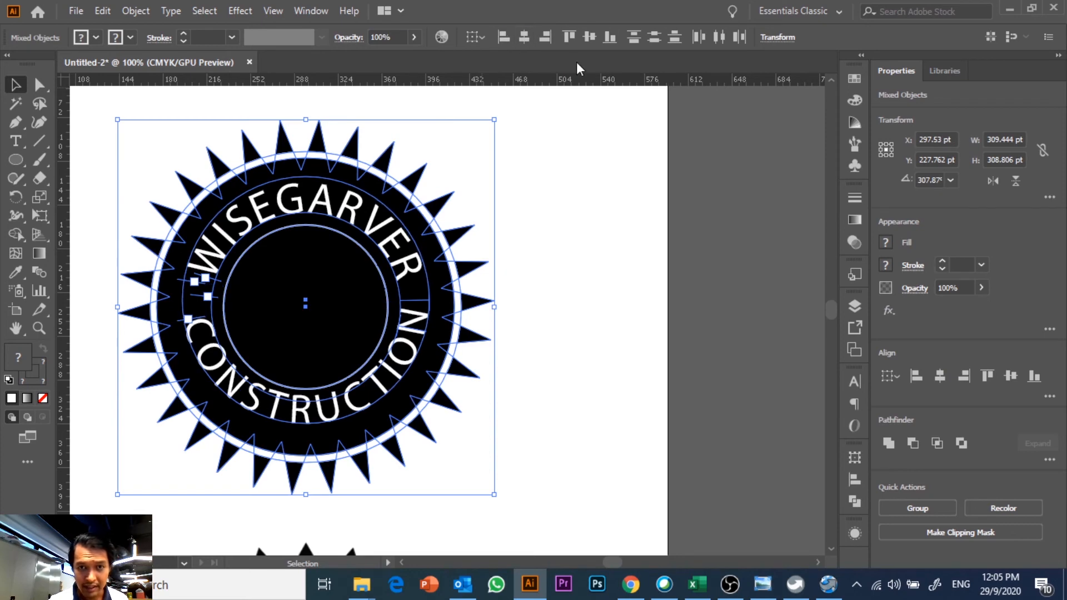
pyautogui.click(583, 38)
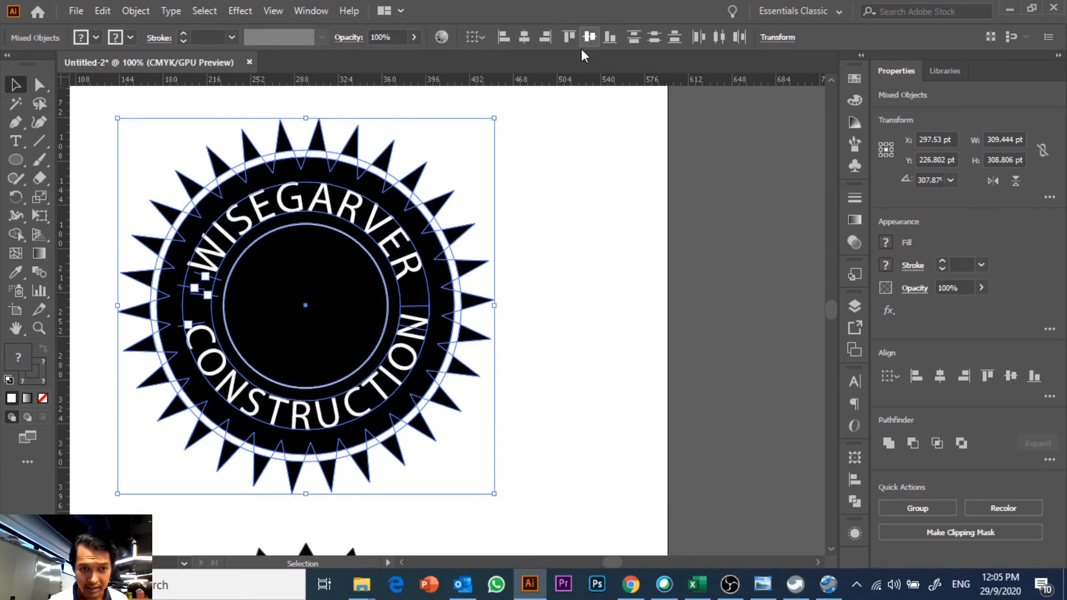
pyautogui.click(574, 171)
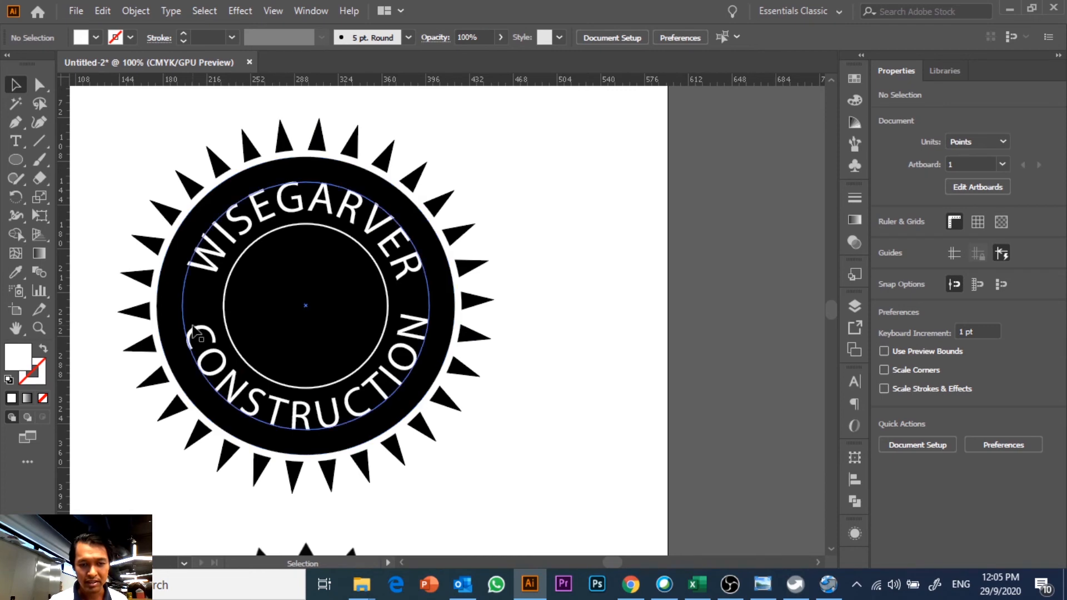
# Draw a white circular dot about 13.5 pt wide between the final R of WISEGARVER and the final N of CONSTRUCTION.
pyautogui.scroll(-5, 316, 367)
pyautogui.scroll(-2, 317, 367)
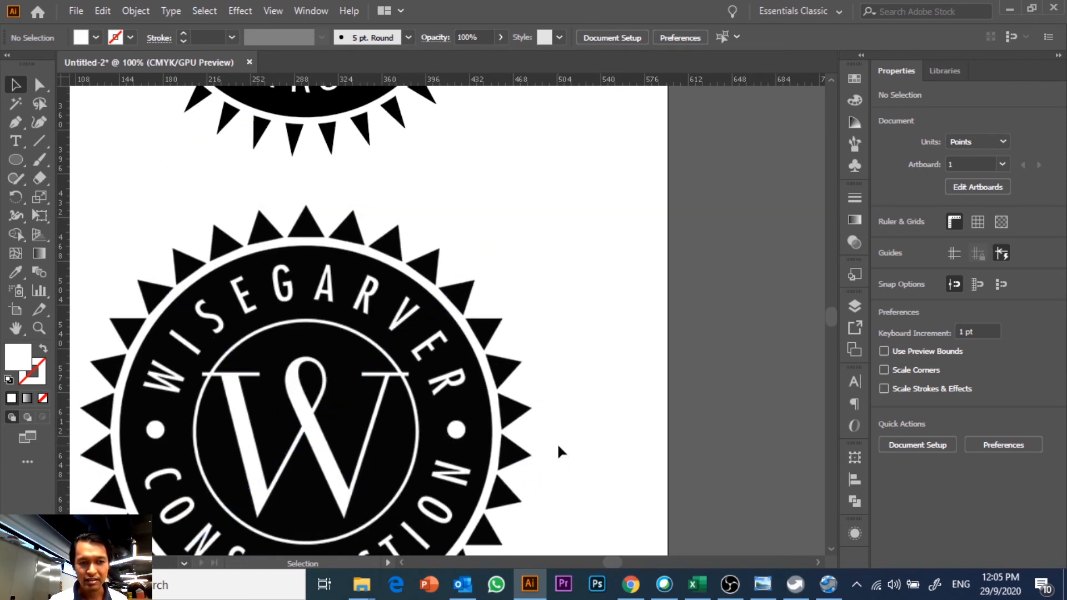
pyautogui.scroll(5, 558, 447)
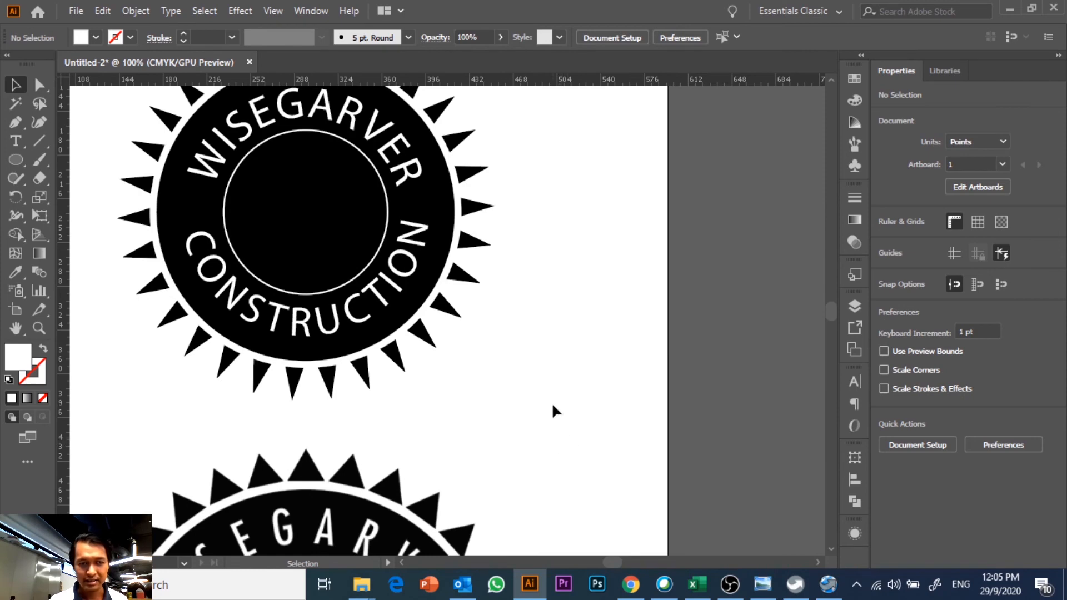
pyautogui.moveTo(15, 165); pyautogui.dragTo(54, 196)
pyautogui.click(96, 38)
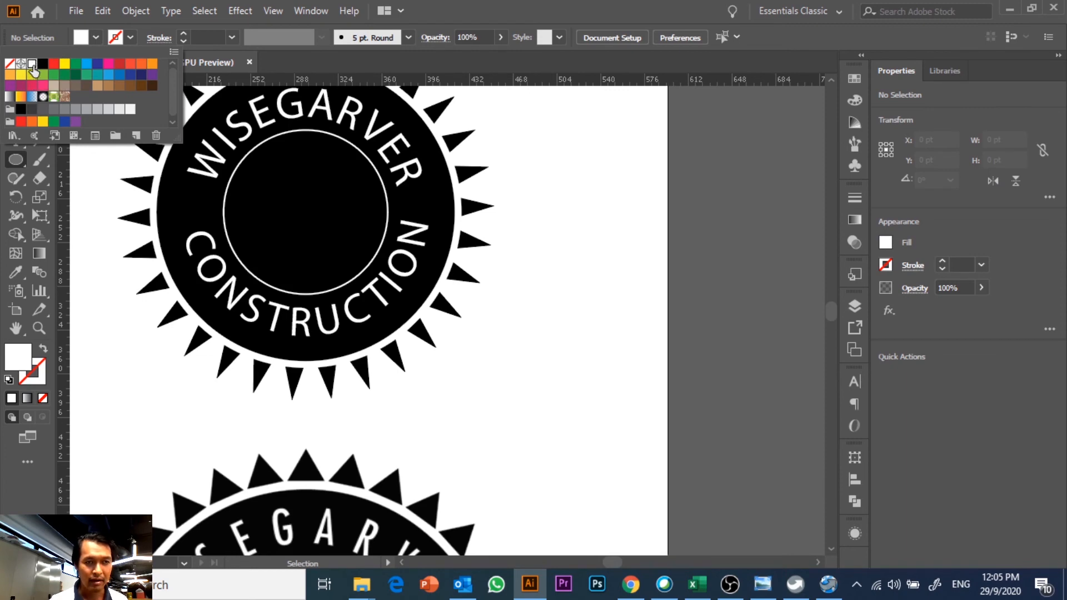
pyautogui.click(527, 20)
pyautogui.moveTo(413, 195); pyautogui.dragTo(421, 204)
pyautogui.click(15, 83)
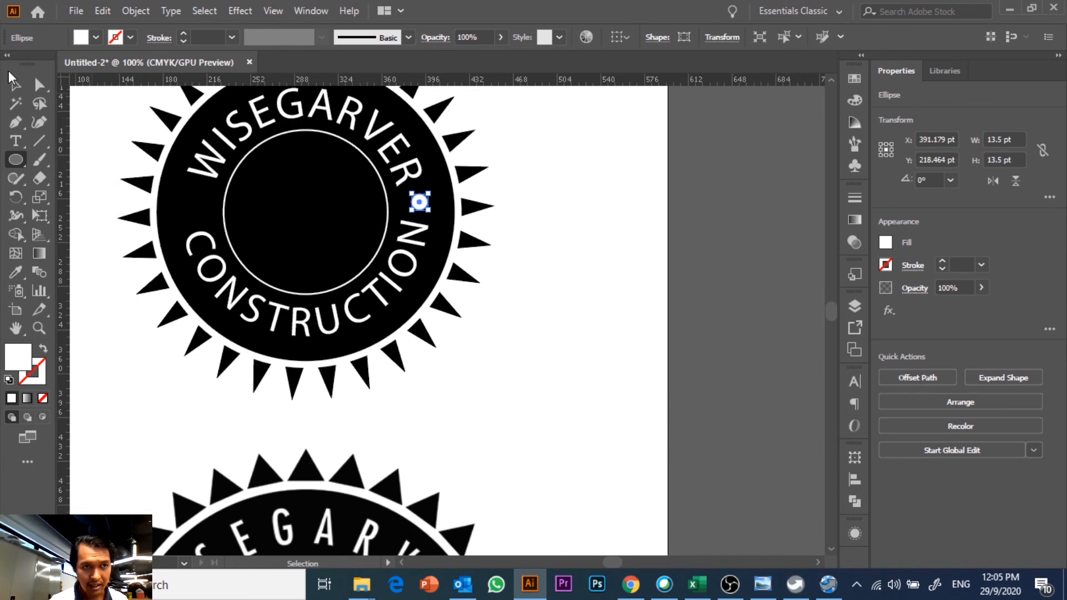
pyautogui.click(578, 305)
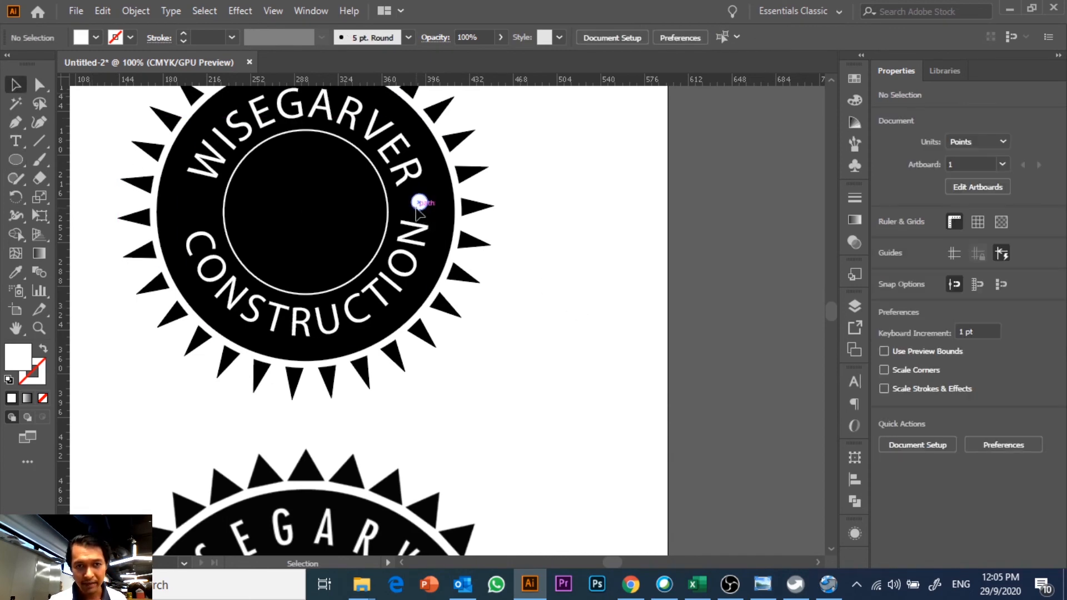
# Nudge the white dot 3 pt towards the badge centre and scale it proportionally to about 10 pt wide.
pyautogui.click(418, 201)
pyautogui.press('Left')
pyautogui.press('Left')
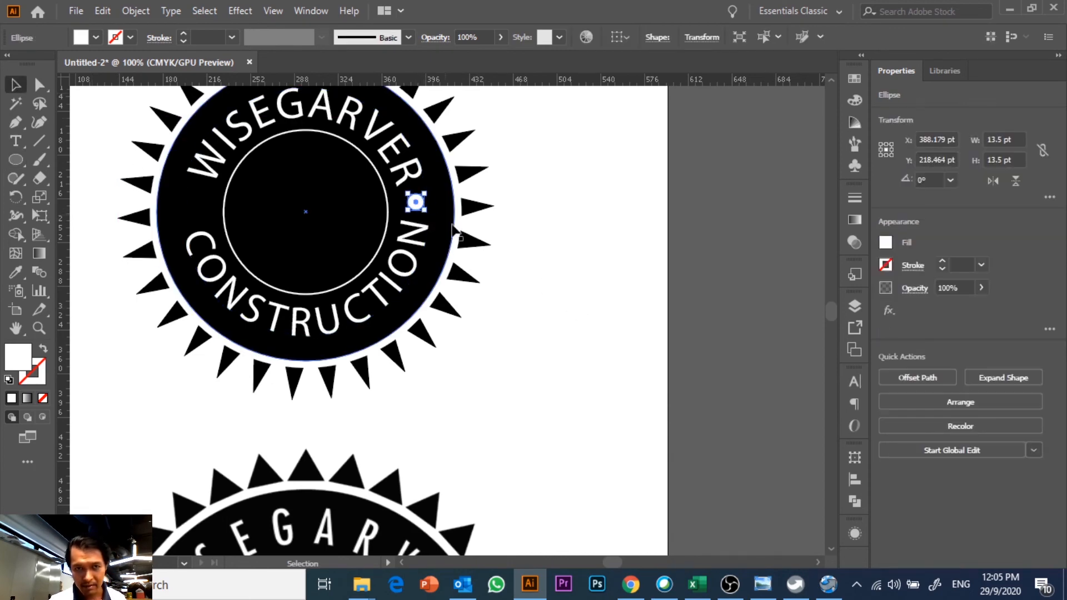
pyautogui.moveTo(425, 210); pyautogui.dragTo(420, 212)
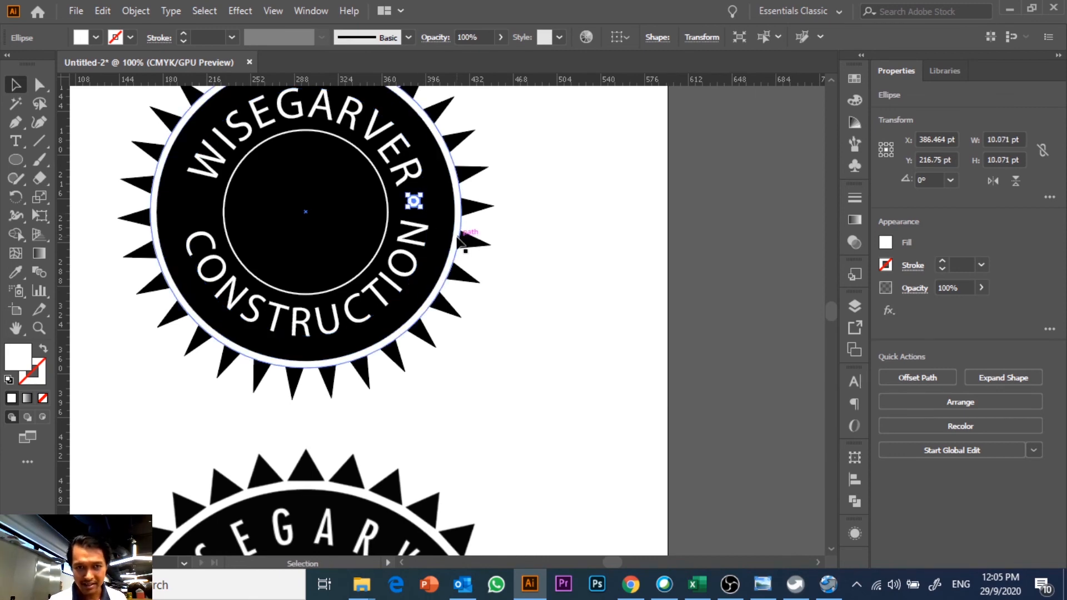
pyautogui.click(503, 247)
# Duplicate the white dot and place the copy in the opposite gap, between the W of WISEGARVER and the C of CONSTRUCTION.
pyautogui.moveTo(413, 200); pyautogui.dragTo(415, 203)
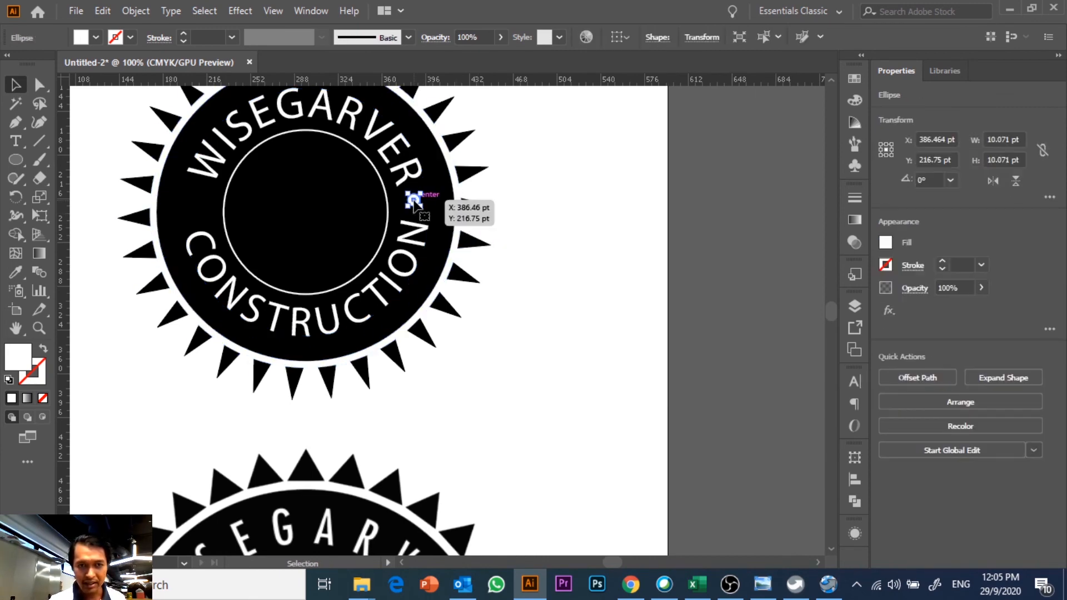
pyautogui.press('ctrl')
pyautogui.hotkey('ctrl', 'v')
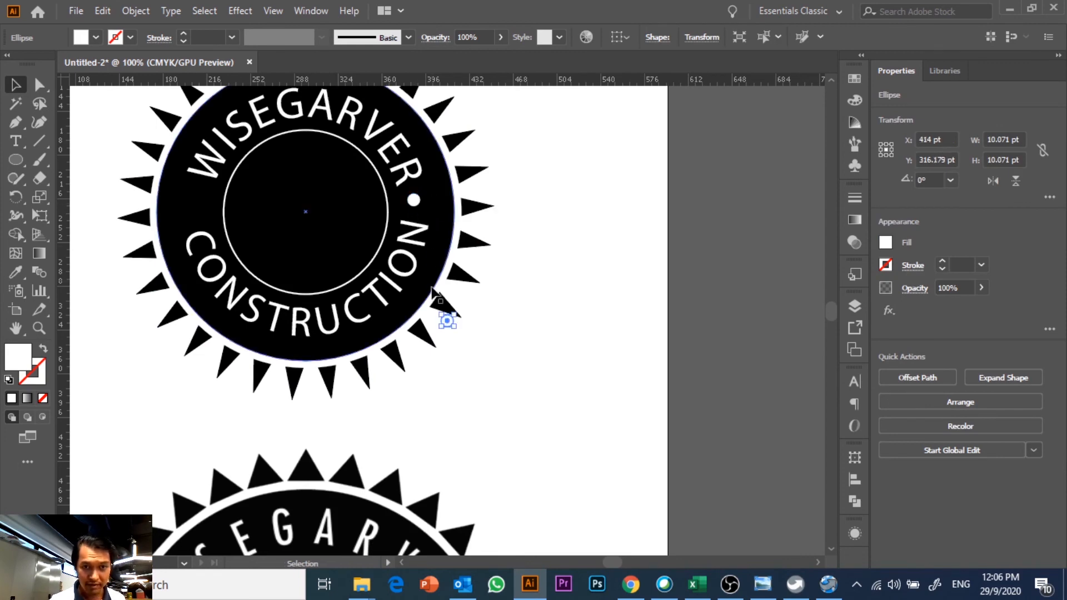
pyautogui.click(456, 324)
pyautogui.moveTo(443, 320); pyautogui.dragTo(195, 209)
pyautogui.click(522, 272)
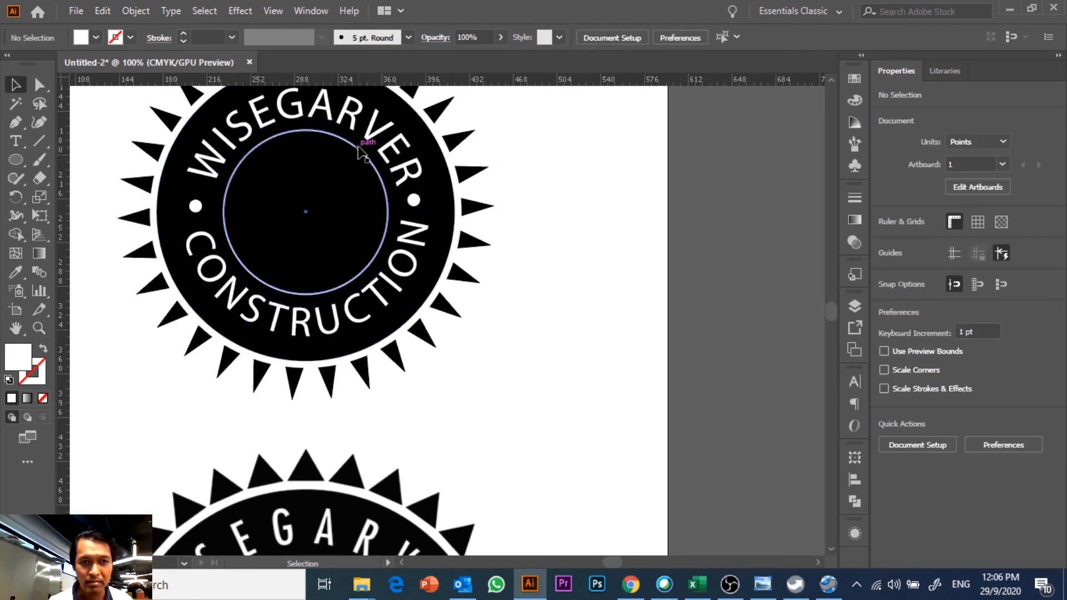
# Slide the WISEGARVER text slightly counterclockwise along its circle to even out its spacing between the two dots.
pyautogui.click(382, 148)
pyautogui.moveTo(197, 183); pyautogui.dragTo(195, 189)
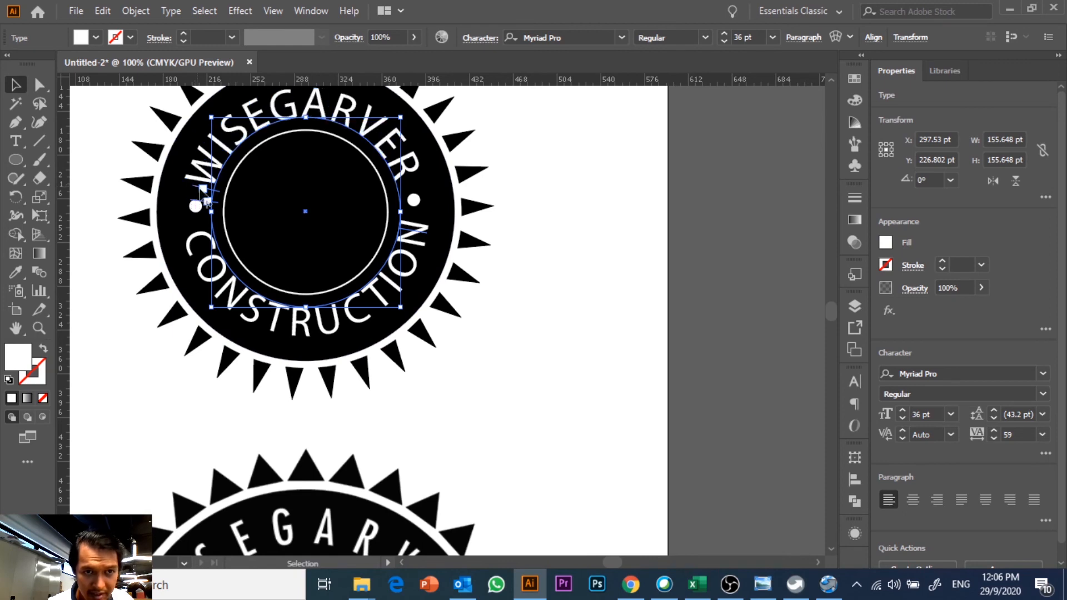
pyautogui.click(548, 278)
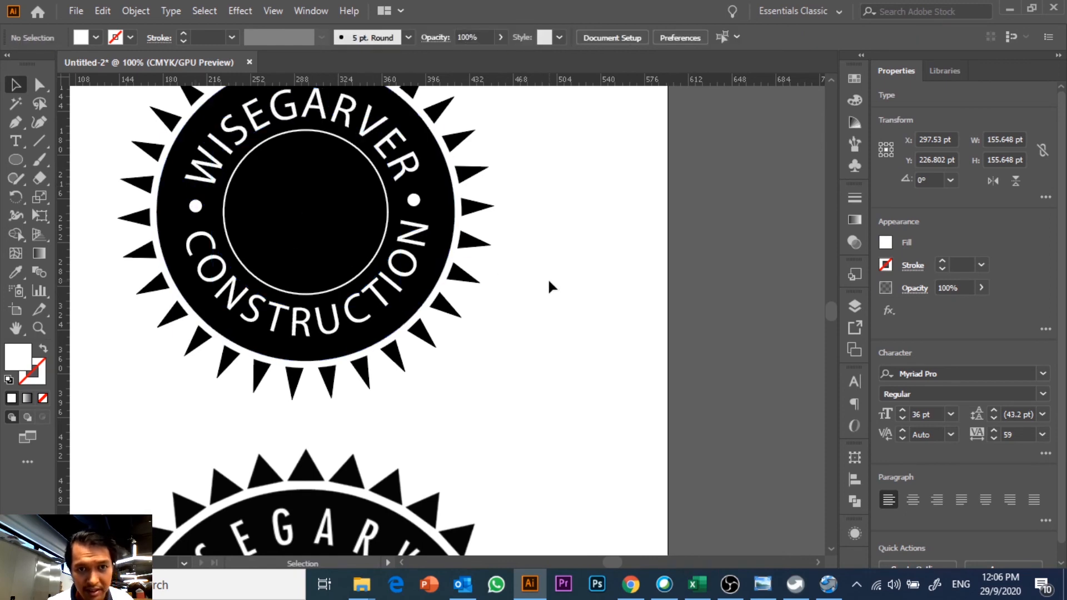
# Slide the CONSTRUCTION text slightly clockwise along its circle to even out its spacing between the two dots.
pyautogui.click(395, 261)
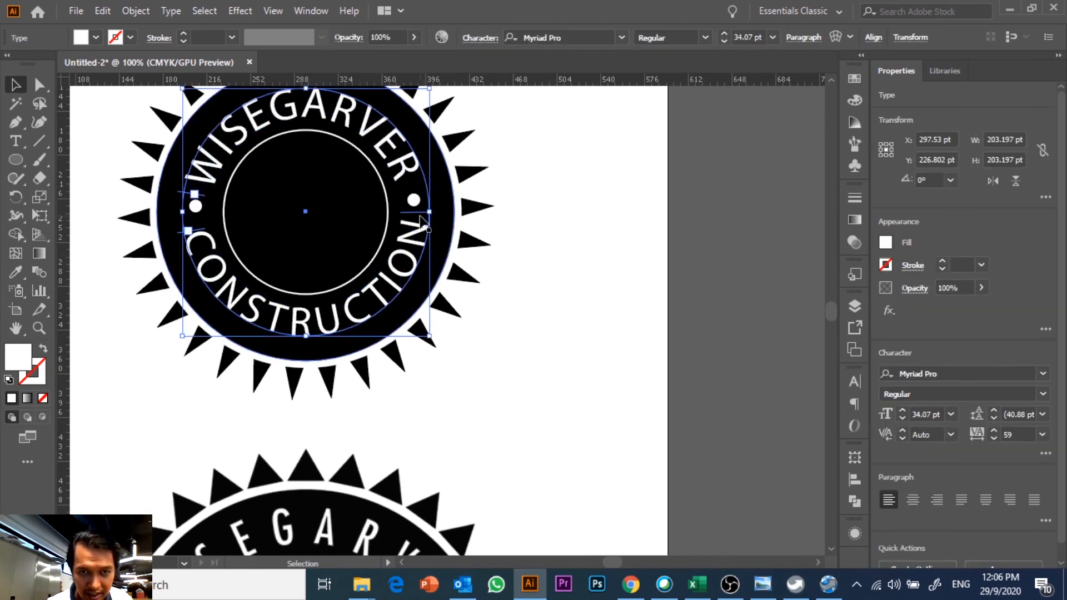
pyautogui.click(418, 237)
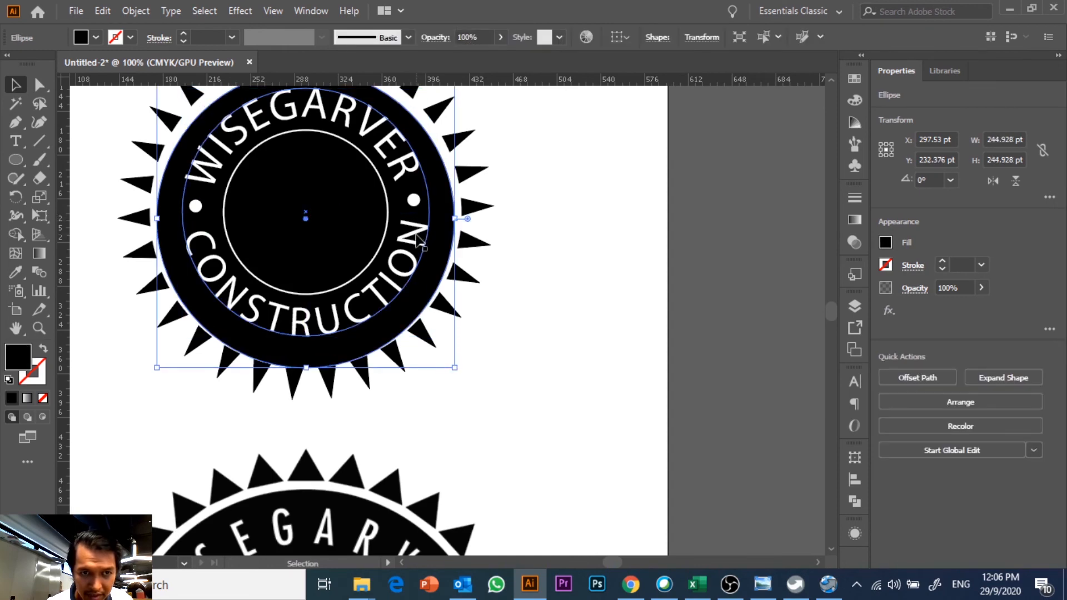
pyautogui.click(605, 301)
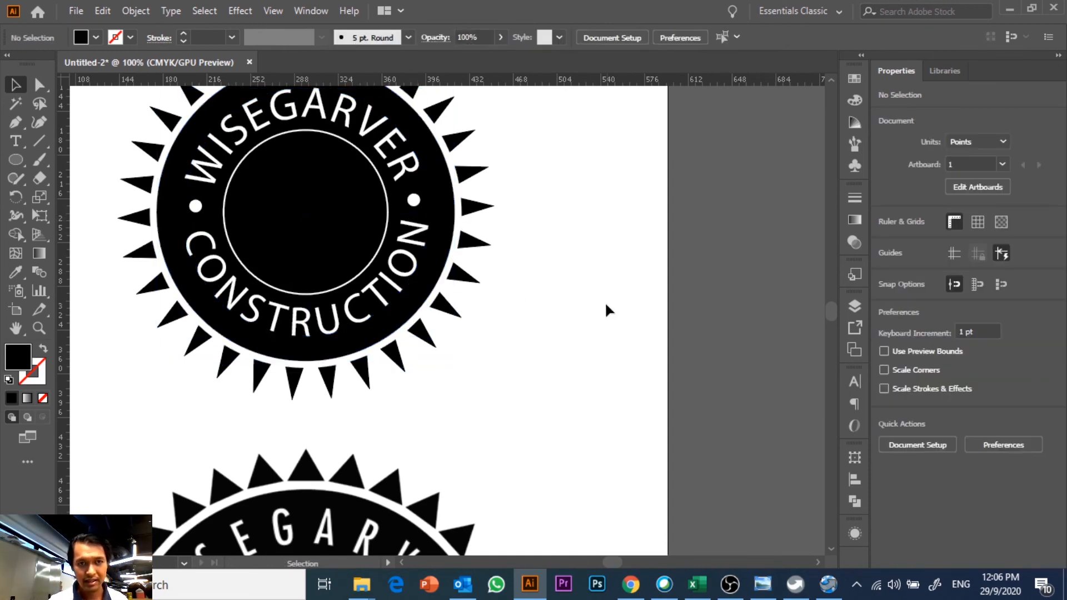
pyautogui.scroll(2, 604, 301)
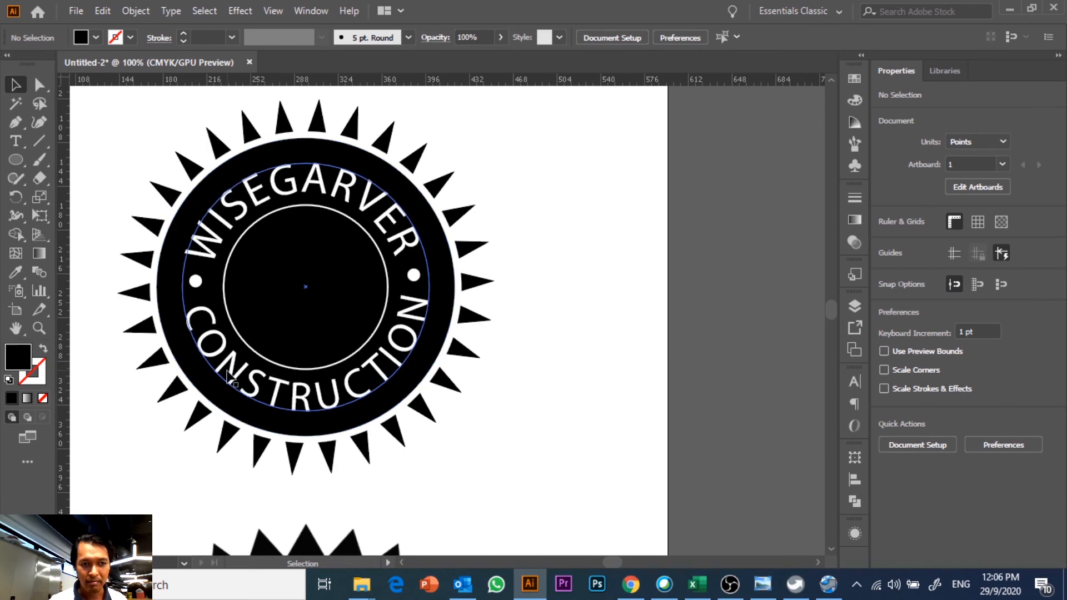
pyautogui.click(231, 373)
pyautogui.moveTo(201, 304); pyautogui.dragTo(198, 303)
pyautogui.click(504, 379)
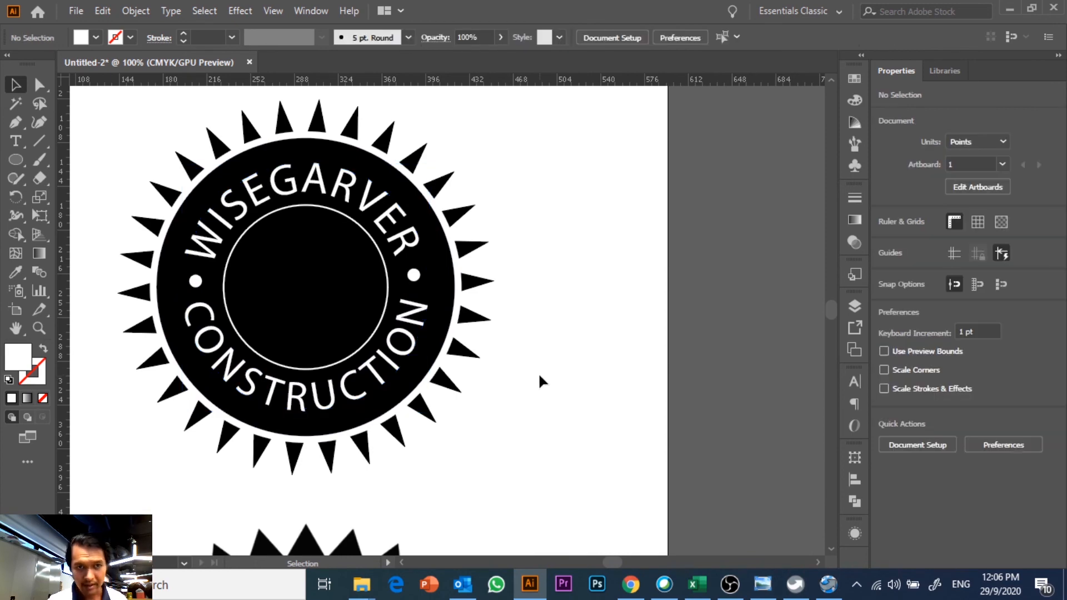
# Add a separate black text object reading W on the blank area of the artboard beside the badge.
pyautogui.scroll(-2, 538, 374)
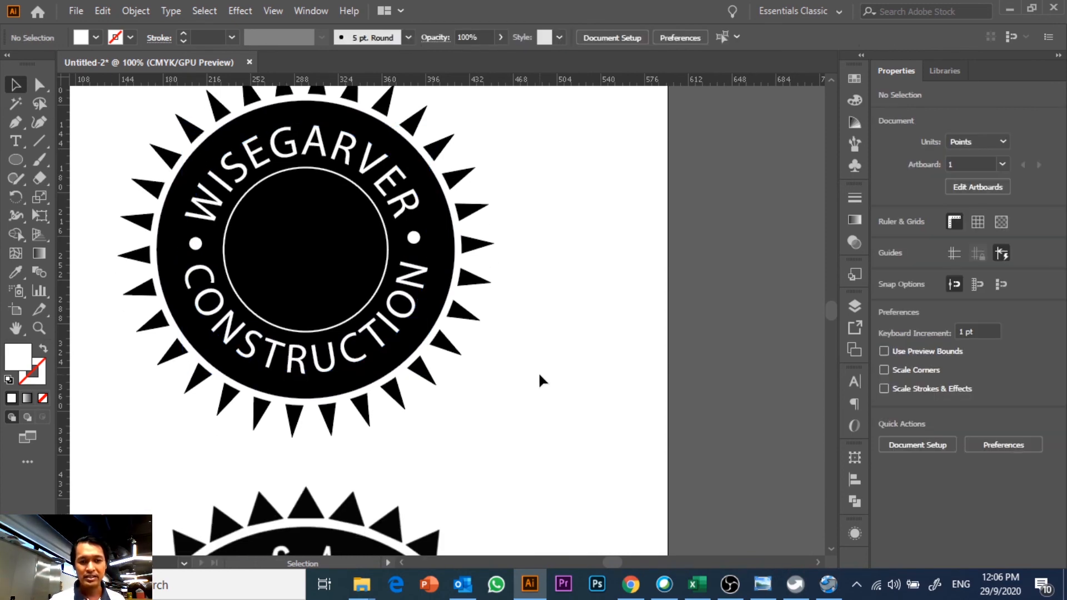
pyautogui.scroll(-10, 538, 373)
pyautogui.scroll(8, 459, 385)
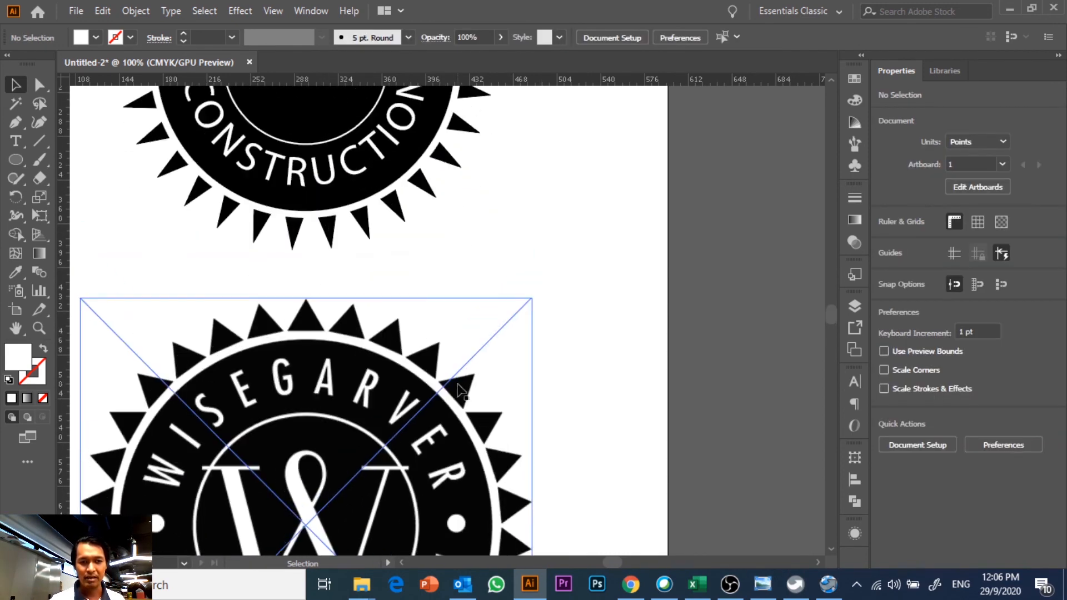
pyautogui.scroll(3, 502, 349)
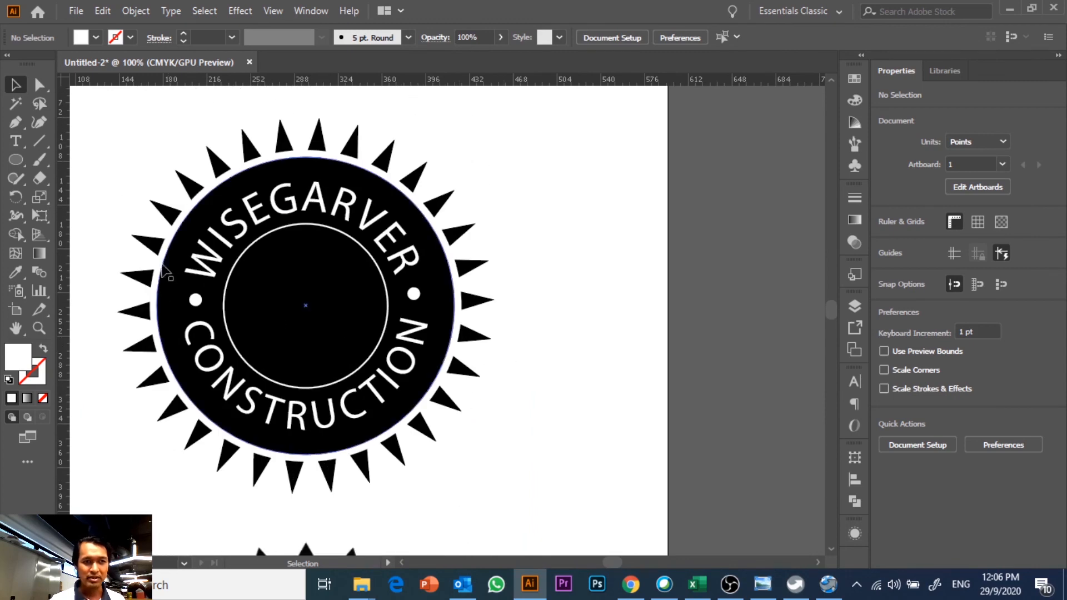
pyautogui.click(24, 149)
pyautogui.moveTo(23, 149); pyautogui.dragTo(74, 146)
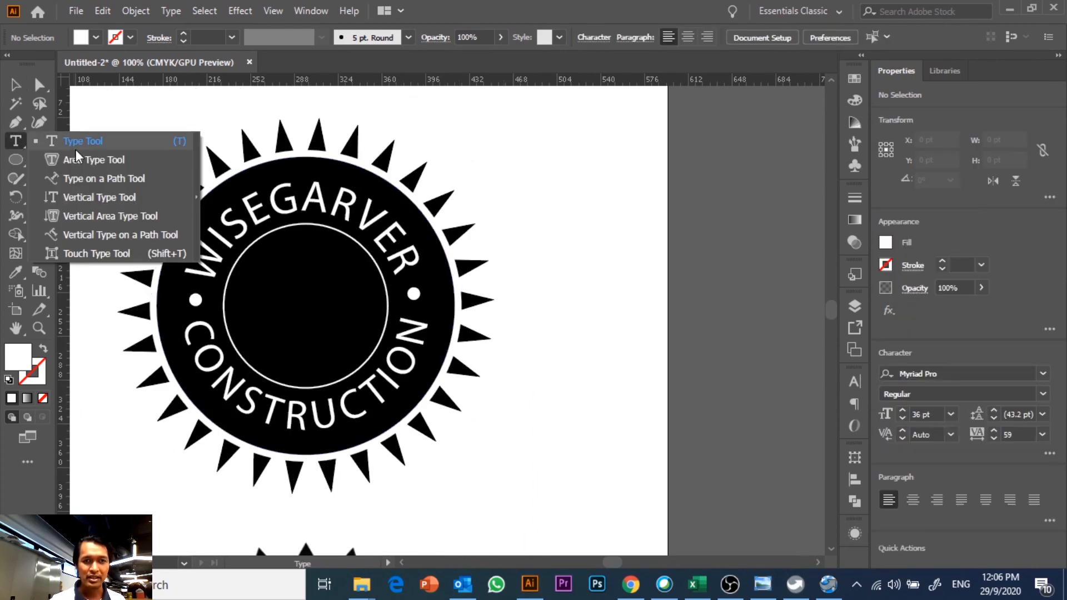
pyautogui.press('v')
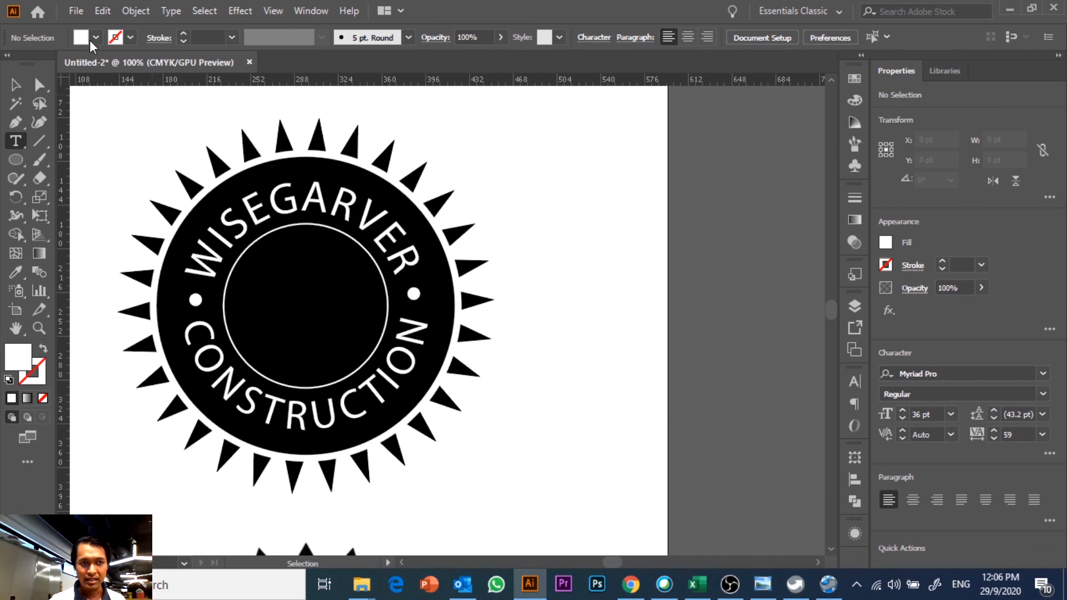
pyautogui.click(96, 38)
pyautogui.click(43, 64)
pyautogui.press('t')
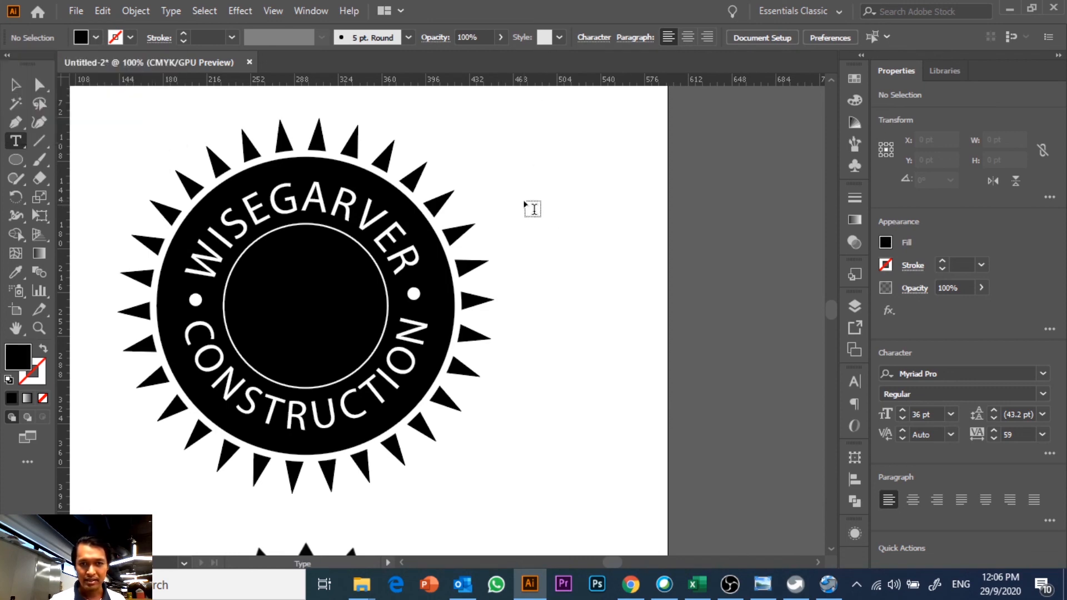
pyautogui.click(531, 206)
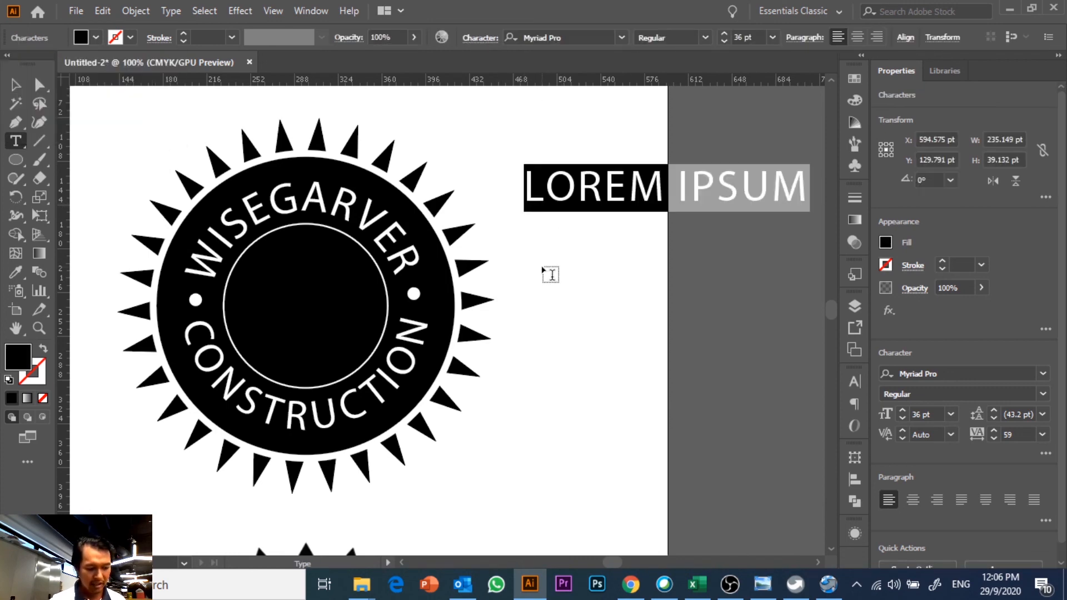
pyautogui.write('W')
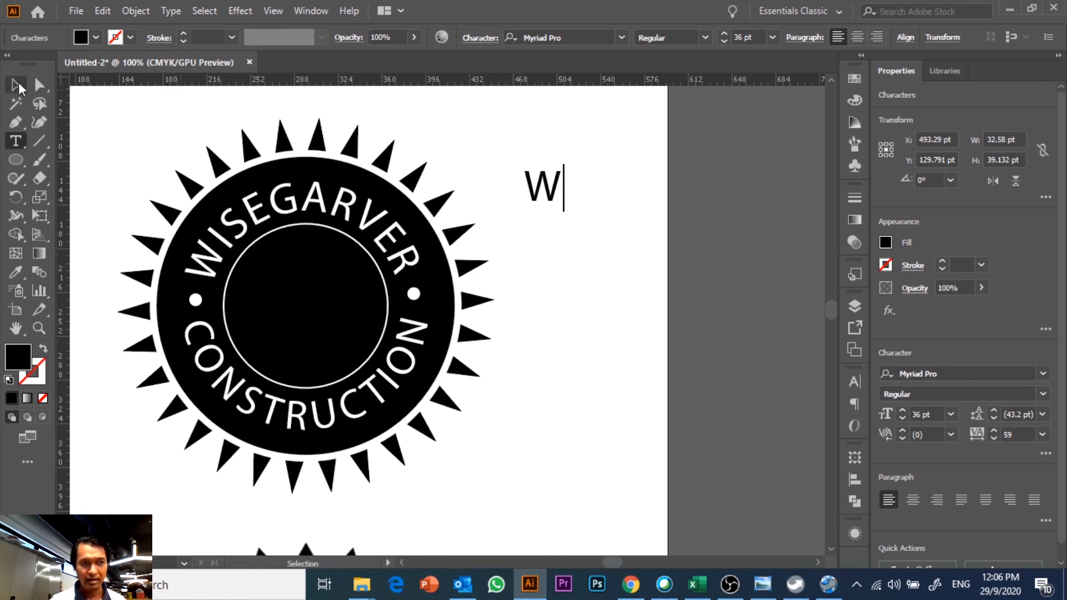
# Change the font of the separate letter W to Trajan Pro Bold.
pyautogui.click(16, 85)
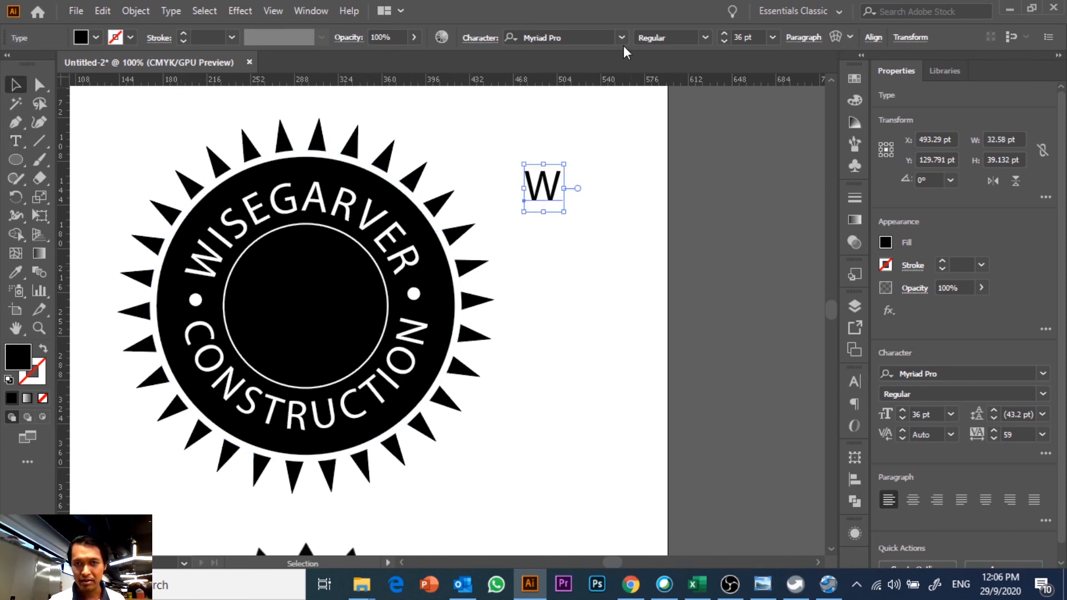
pyautogui.click(600, 37)
pyautogui.write('tra')
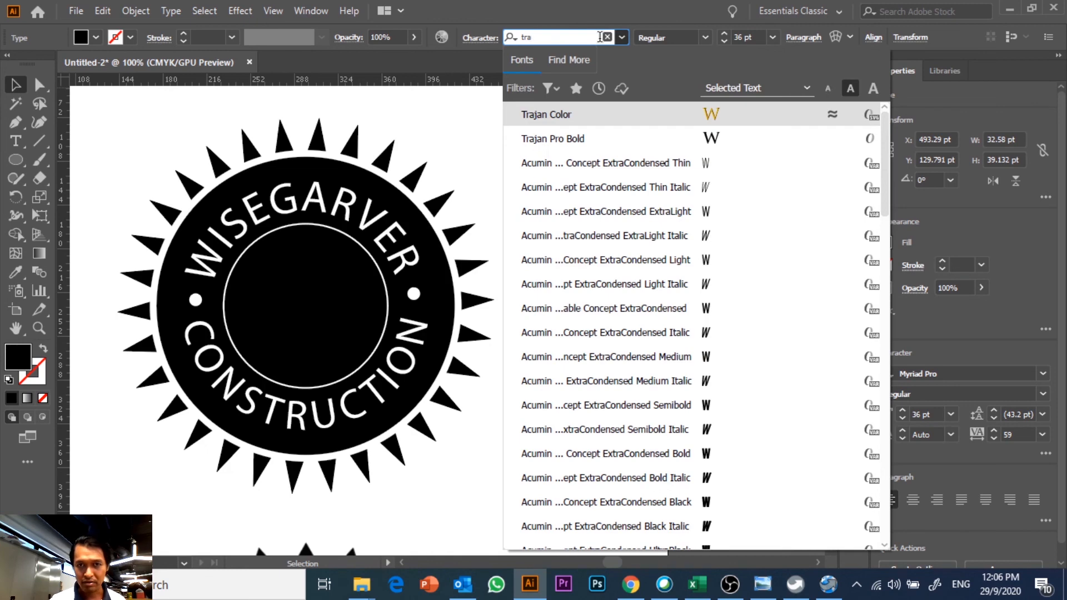
pyautogui.click(610, 138)
pyautogui.click(605, 212)
pyautogui.click(562, 193)
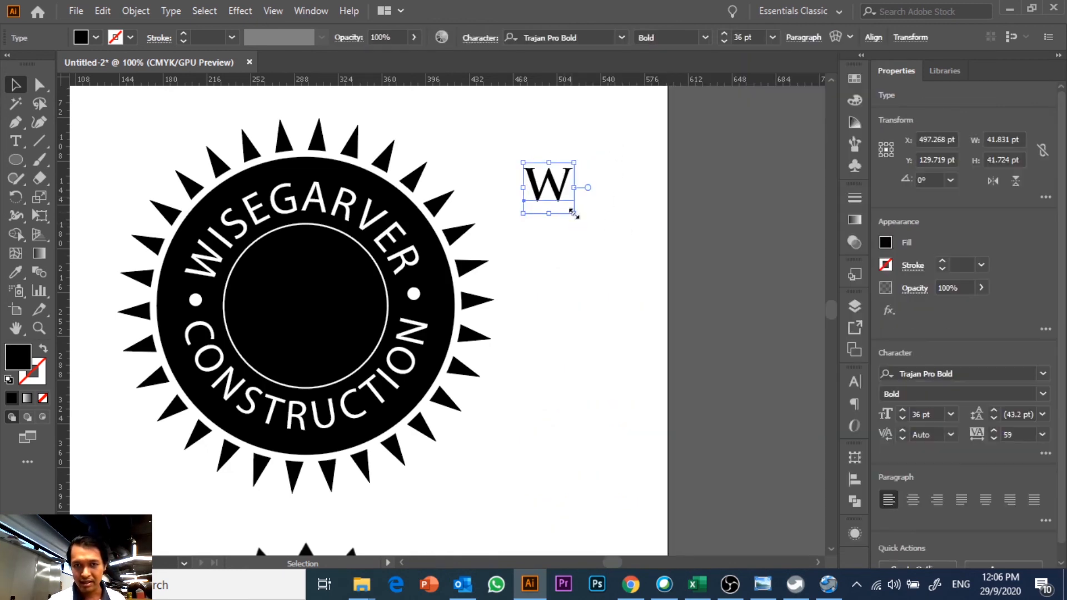
# Move the letter W into the middle of the badge's inner ring and fill it with white.
pyautogui.moveTo(559, 201); pyautogui.dragTo(313, 323)
pyautogui.click(96, 37)
pyautogui.click(33, 65)
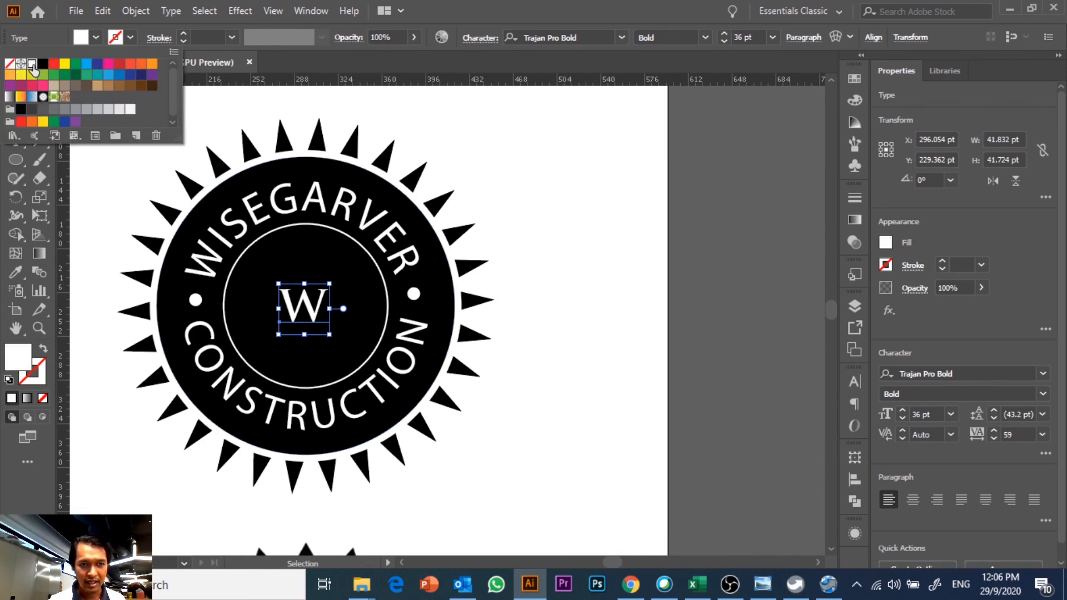
pyautogui.press('Escape')
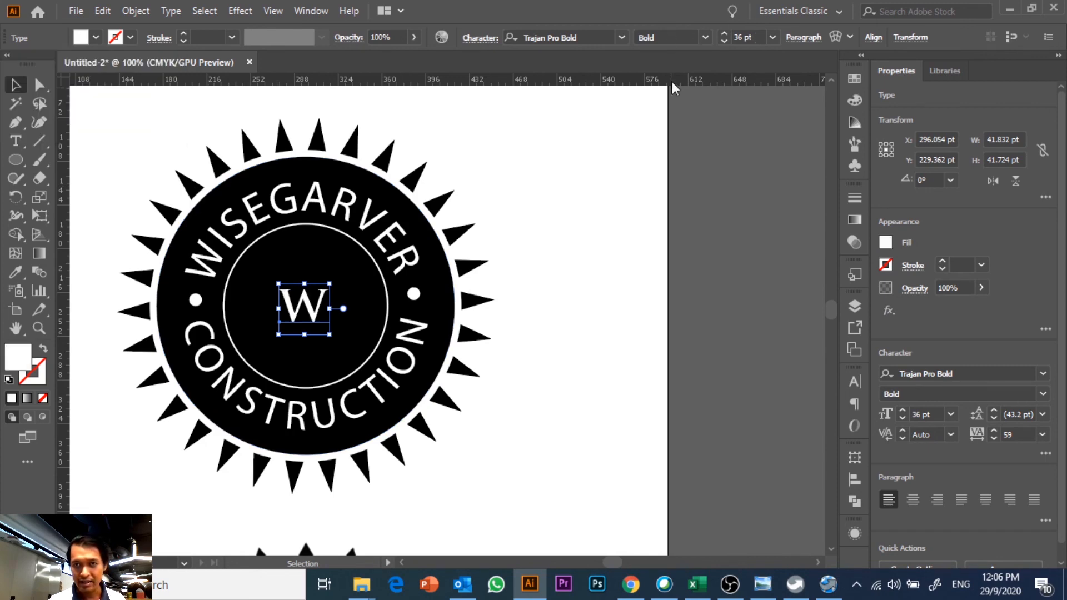
# Increase the font size of the central W to 121 pt.
pyautogui.press('Up')
pyautogui.click(748, 35)
pyautogui.press('Up')
pyautogui.press('Up')
pyautogui.press('Up')
pyautogui.press('Up')
pyautogui.press('Up')
pyautogui.press('Up')
pyautogui.press('Up')
pyautogui.press('Up')
pyautogui.press('Up')
pyautogui.press('Up')
pyautogui.press('Up')
pyautogui.press('Up')
pyautogui.press('Up')
pyautogui.press('Up')
pyautogui.press('Up')
pyautogui.press('Up')
pyautogui.press('Up')
pyautogui.press('Up')
pyautogui.press('Up')
pyautogui.press('Up')
pyautogui.press('Up')
pyautogui.press('Up')
pyautogui.press('Up')
pyautogui.press('Up')
pyautogui.press('Up')
pyautogui.press('Up')
pyautogui.press('Up')
pyautogui.press('Up')
pyautogui.press('Up')
pyautogui.press('Up')
pyautogui.press('Up')
pyautogui.press('Up')
pyautogui.press('Up')
pyautogui.press('Up')
pyautogui.press('Up')
pyautogui.press('Up')
pyautogui.press('Up')
pyautogui.press('Up')
pyautogui.press('Up')
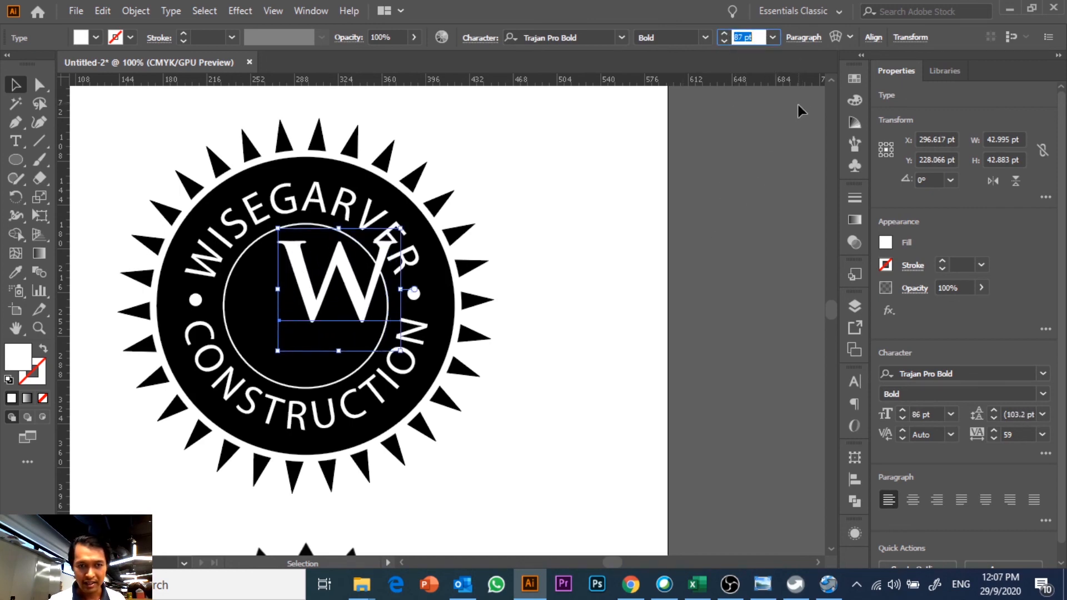
pyautogui.press('Up')
pyautogui.press('Up')
pyautogui.press('Up')
pyautogui.press('Up')
# Reposition the enlarged W and nudge it until it sits centred across the inner ring.
pyautogui.moveTo(379, 289); pyautogui.dragTo(328, 338)
pyautogui.press('Left')
pyautogui.press('Left')
pyautogui.press('Left')
pyautogui.press('Left')
pyautogui.press('Down')
pyautogui.press('Down')
pyautogui.press('Down')
pyautogui.press('Down')
pyautogui.press('Down')
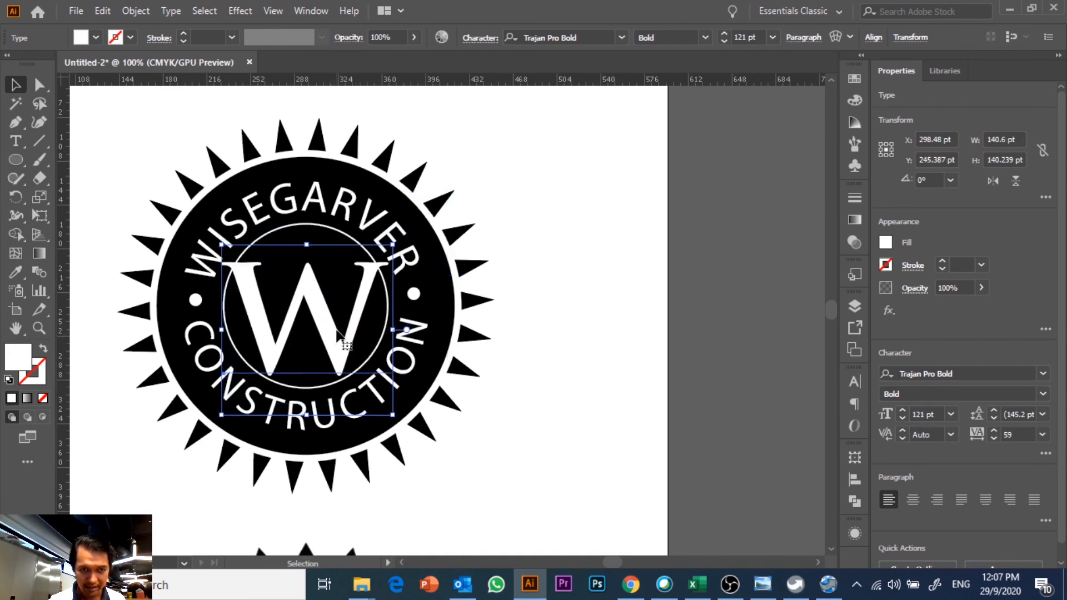
pyautogui.click(504, 357)
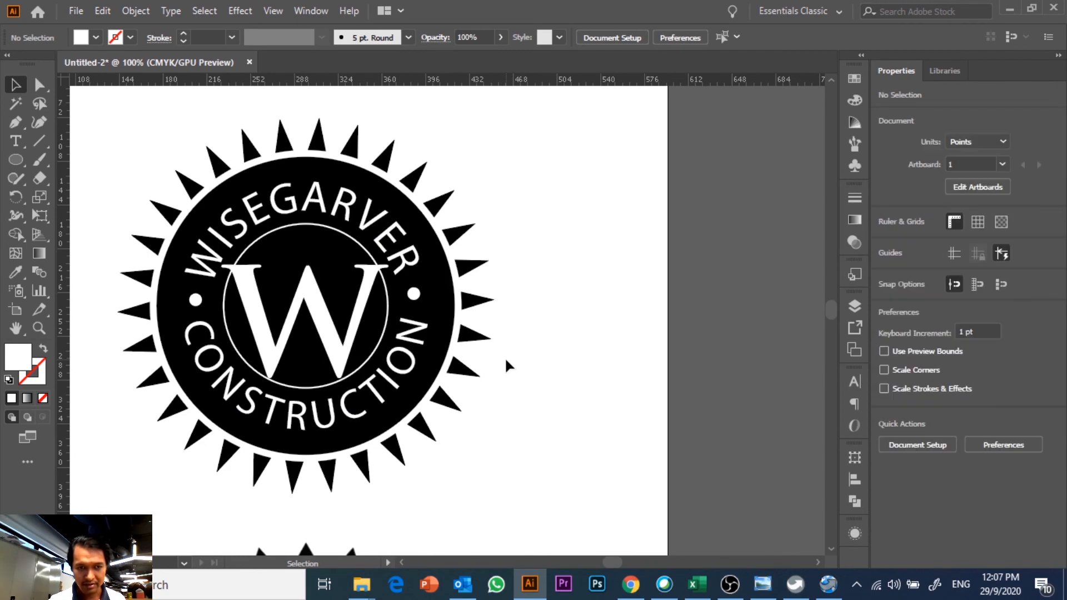
pyautogui.click(353, 349)
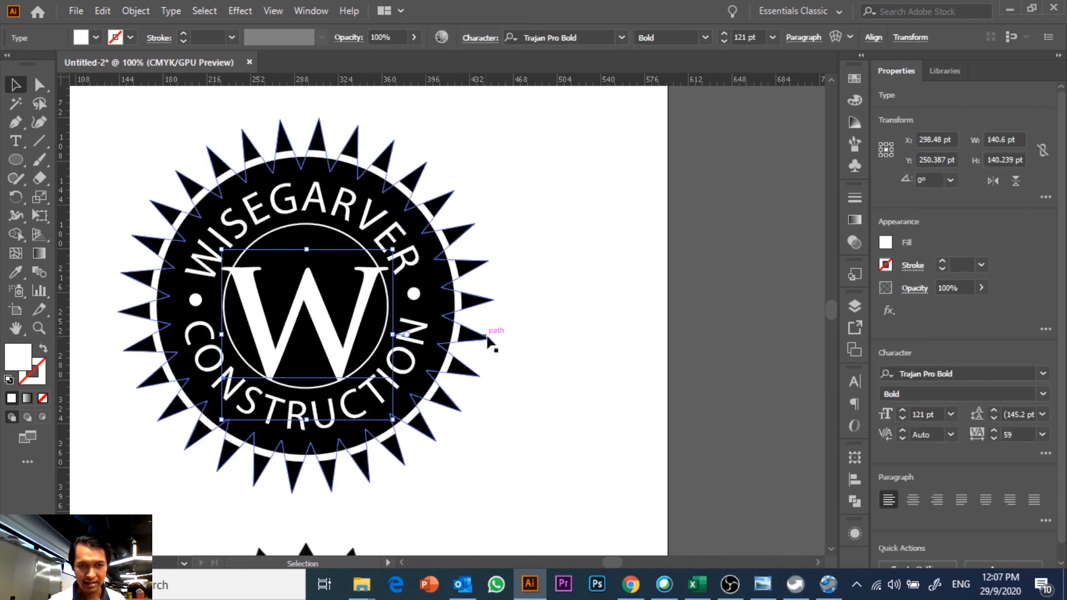
pyautogui.click(502, 327)
# Compare the recreated badge with the reference logo beneath it, checking the spikes, lettering and central W.
pyautogui.hotkey('ctrl', '-')
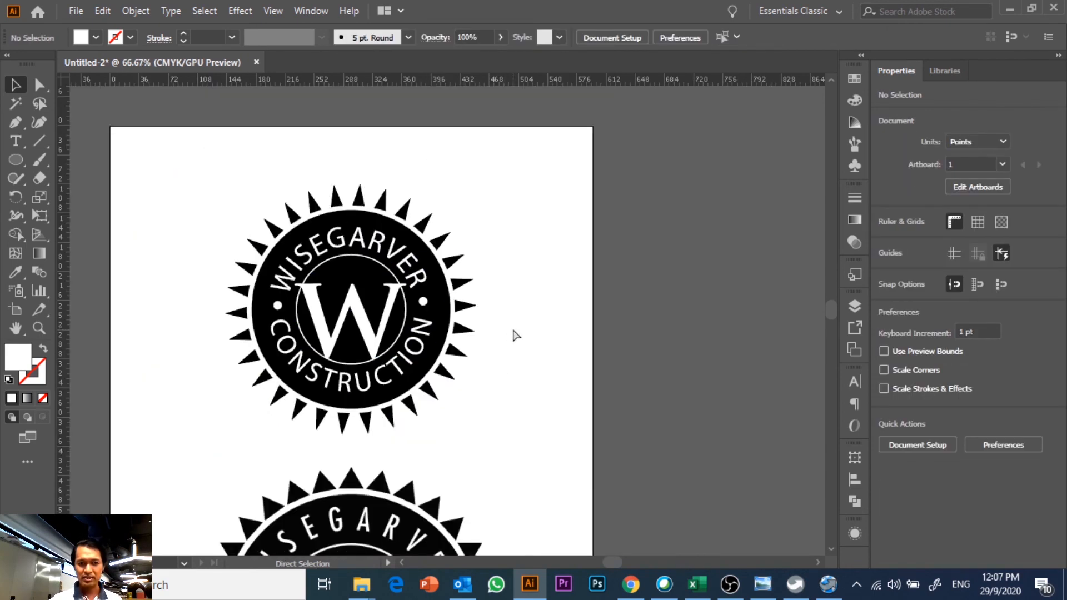
pyautogui.moveTo(495, 434); pyautogui.dragTo(481, 286)
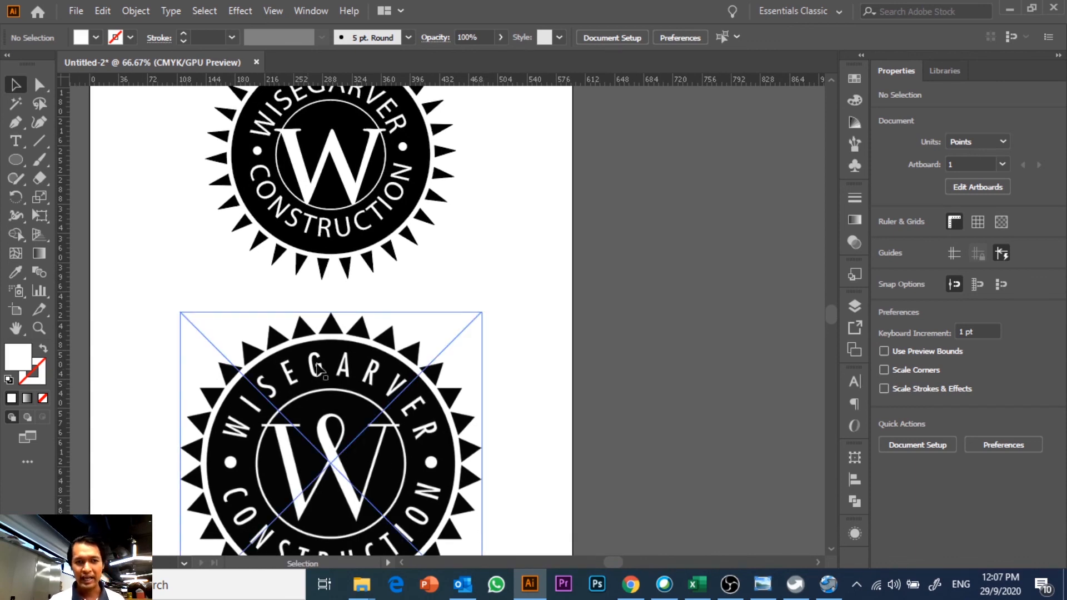
pyautogui.scroll(2, 294, 376)
pyautogui.scroll(-1, 446, 223)
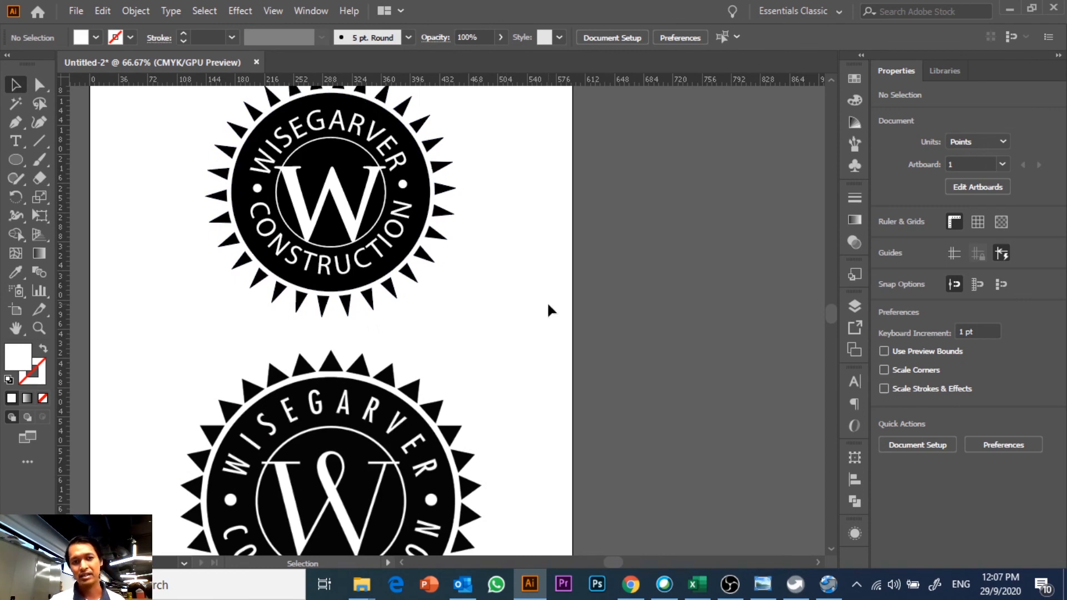
pyautogui.click(386, 156)
pyautogui.click(491, 233)
pyautogui.scroll(-1, 492, 233)
pyautogui.scroll(-2, 492, 236)
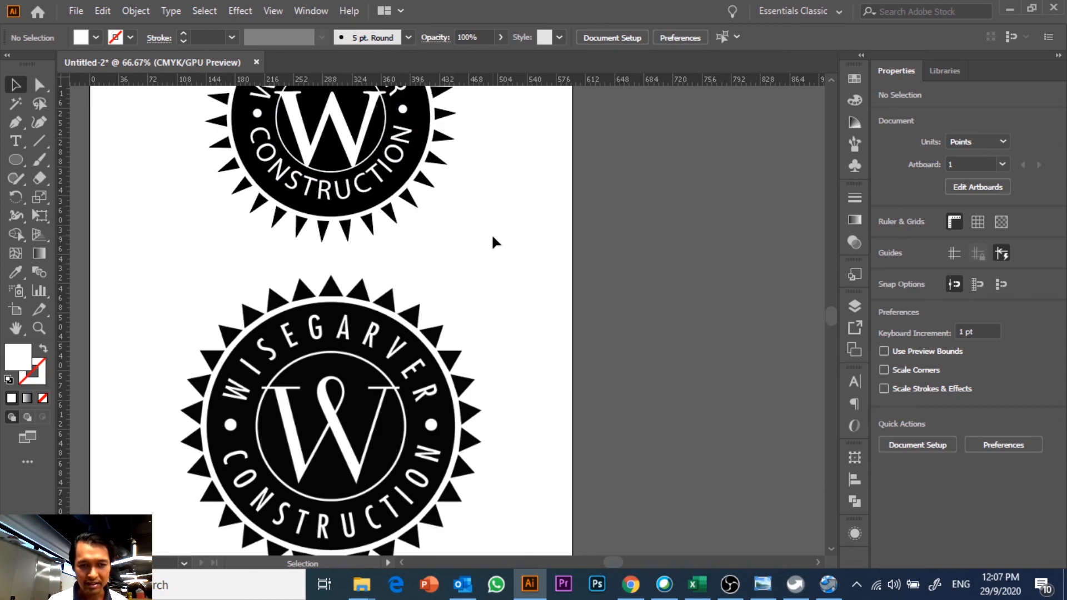
pyautogui.scroll(3, 492, 237)
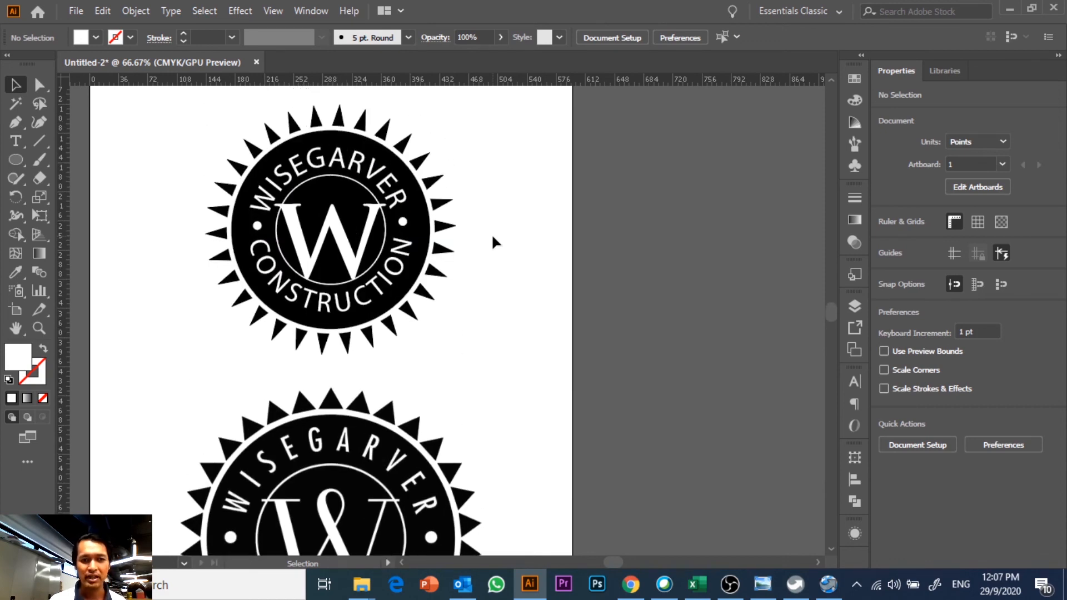